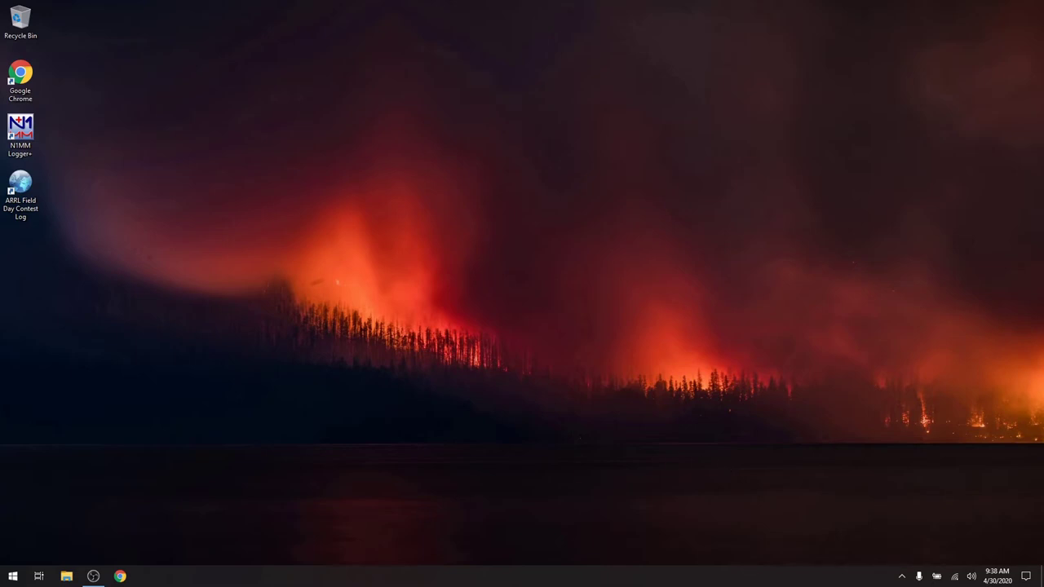
- Open contestonlinescore.com in Chrome and go to the form for registering a new profile
click(120, 577)
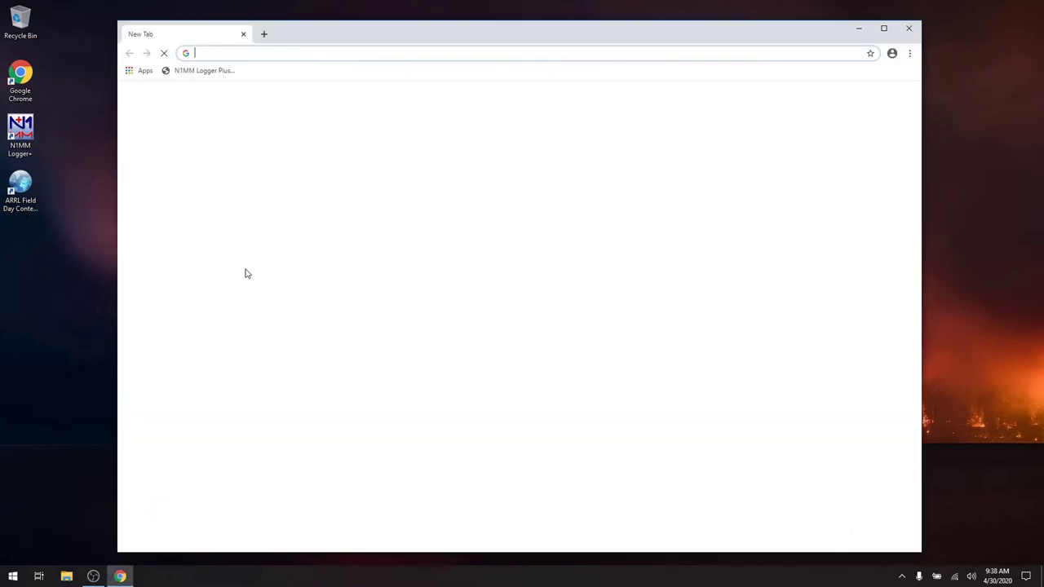
text(co)
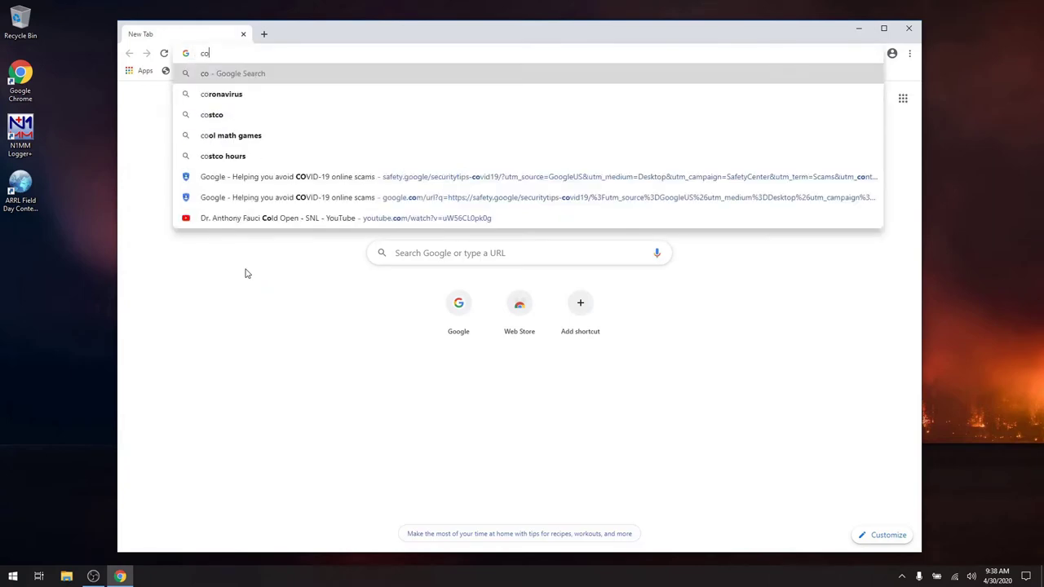
text(ntestonlinescor)
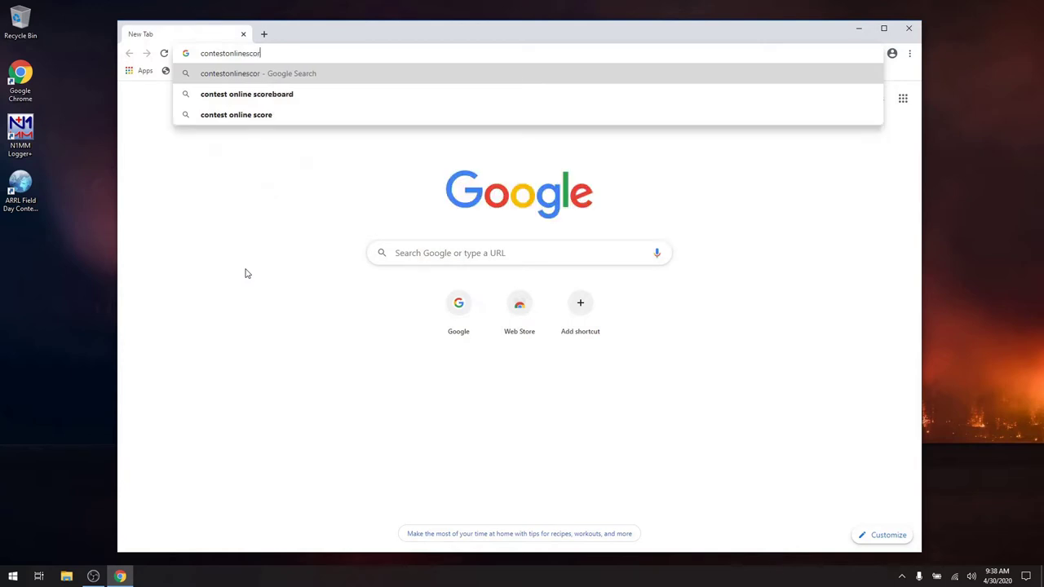
text(e.com)
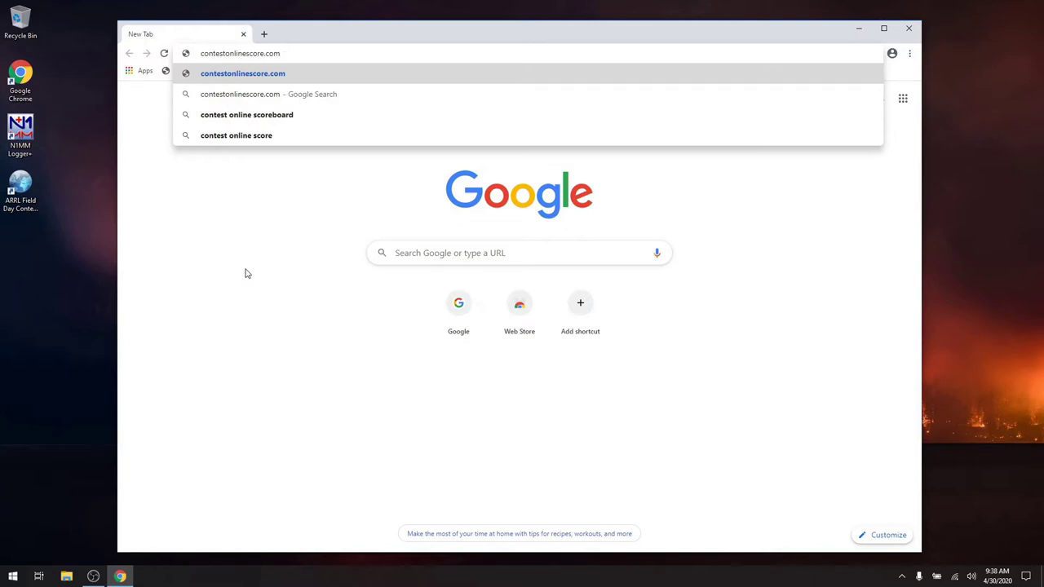
key(Return)
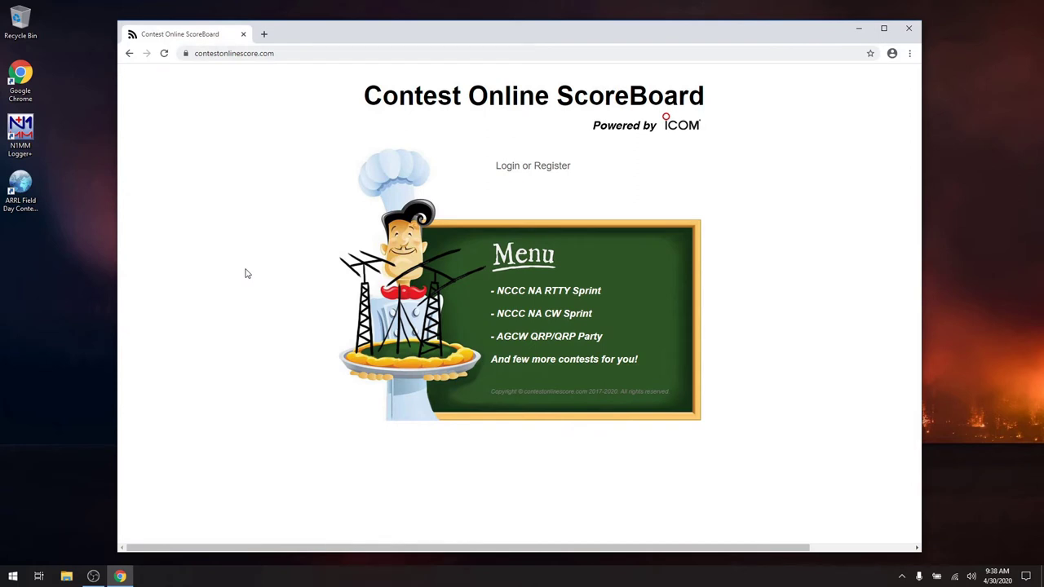
click(540, 171)
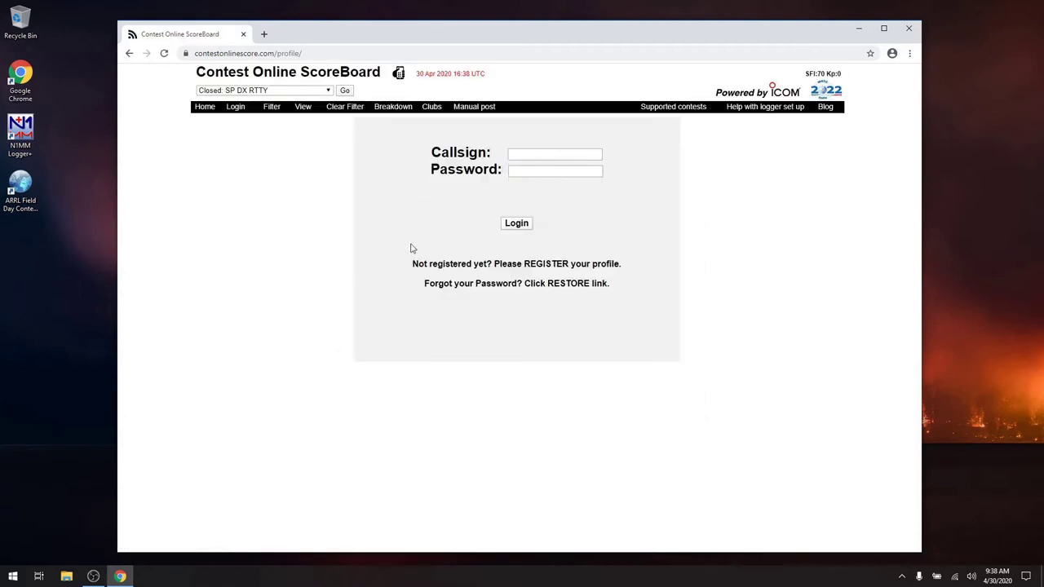
click(544, 267)
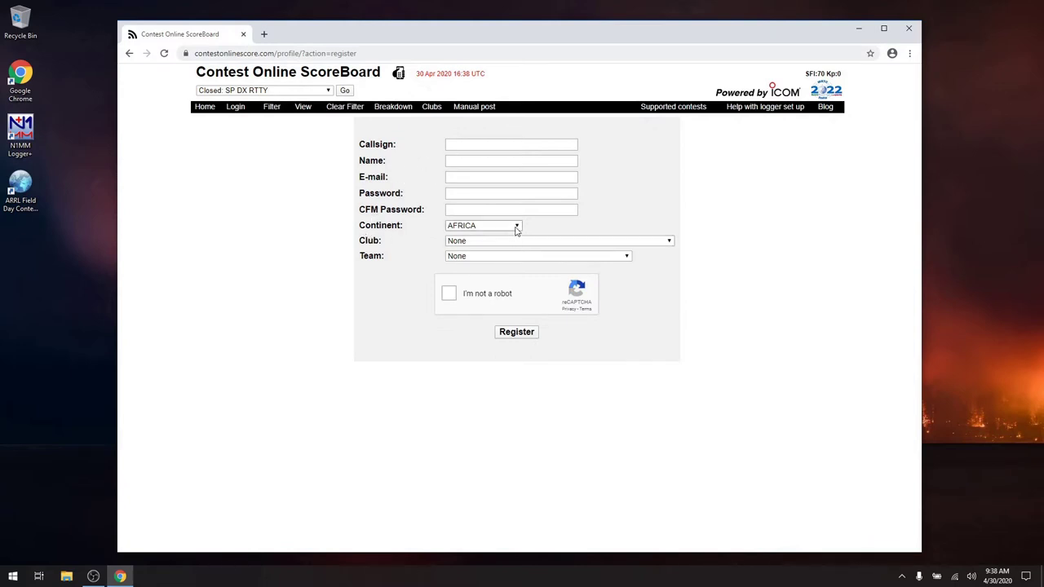
- Look through the clubs offered in the registration form, including the North American ones, without selecting any
click(669, 241)
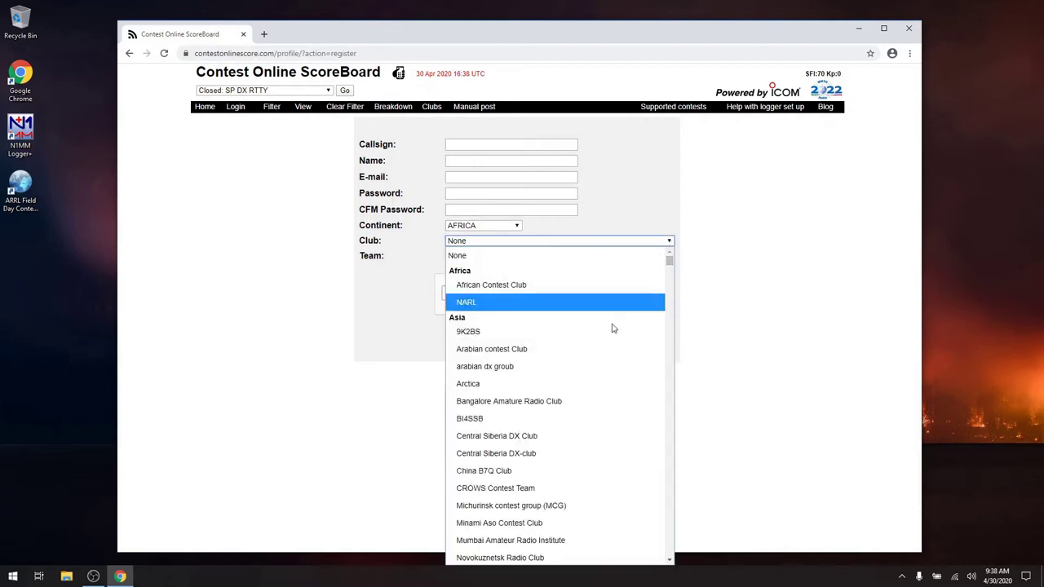
scroll(571, 355, down, 10)
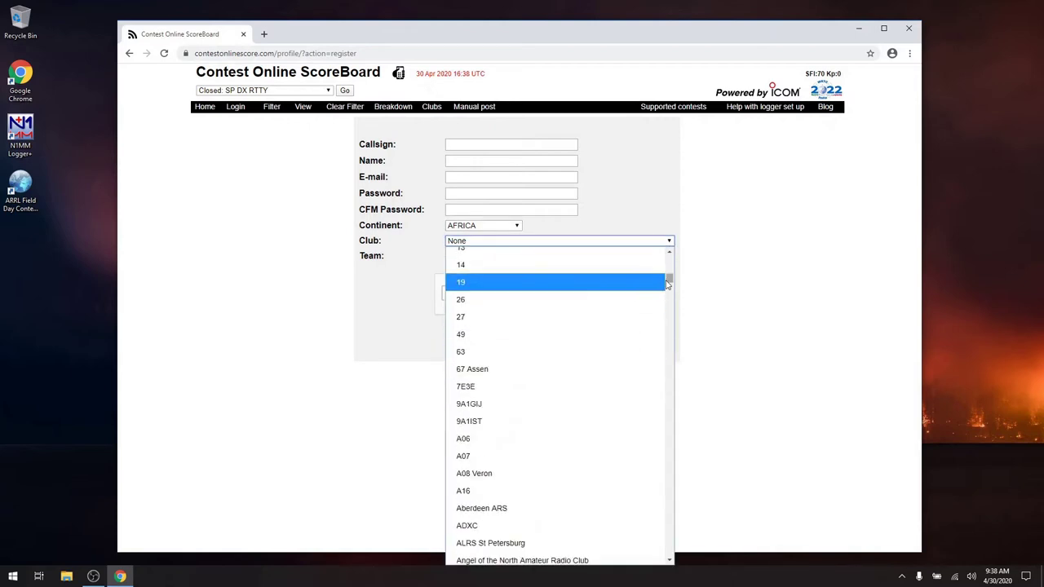
drag(669, 283, 671, 561)
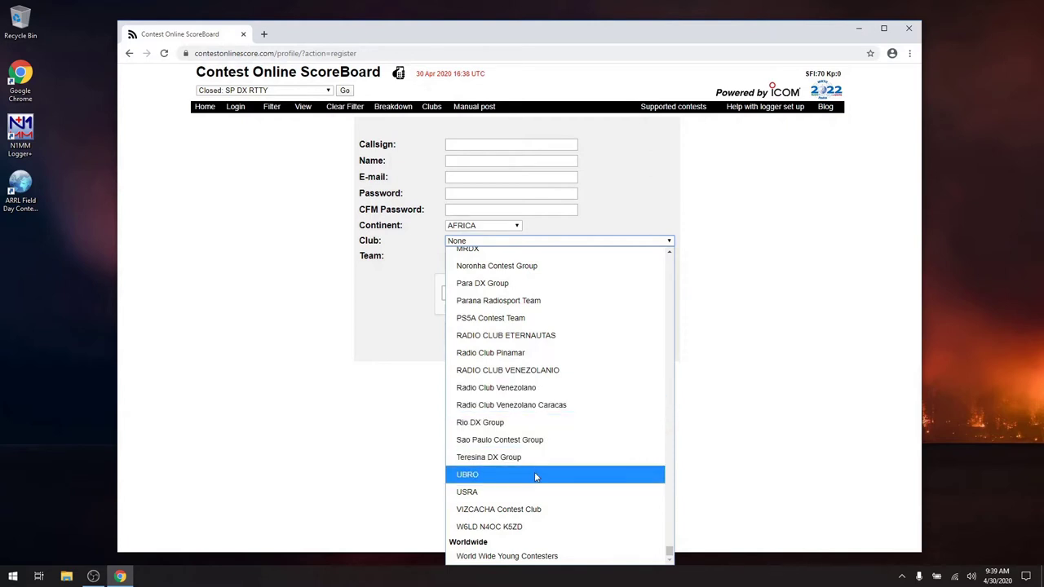
scroll(526, 441, up, 10)
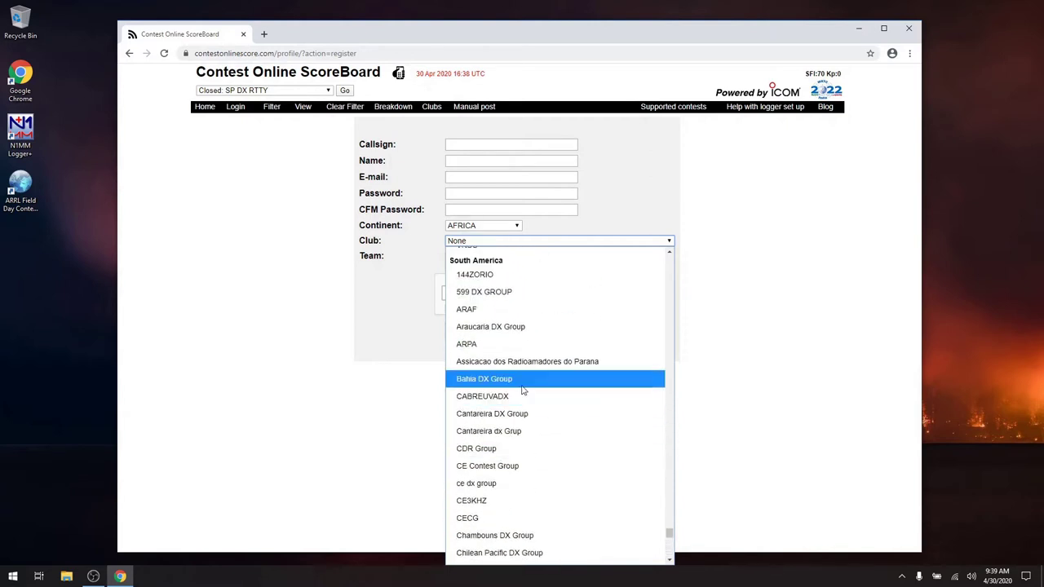
scroll(514, 359, up, 4)
scroll(544, 362, up, 3)
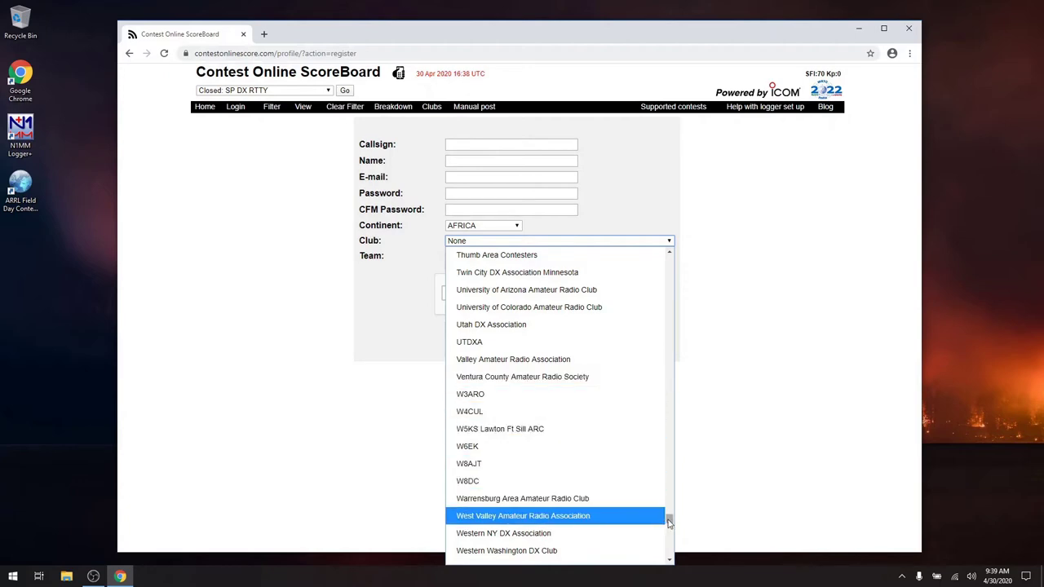
drag(669, 523, 659, 435)
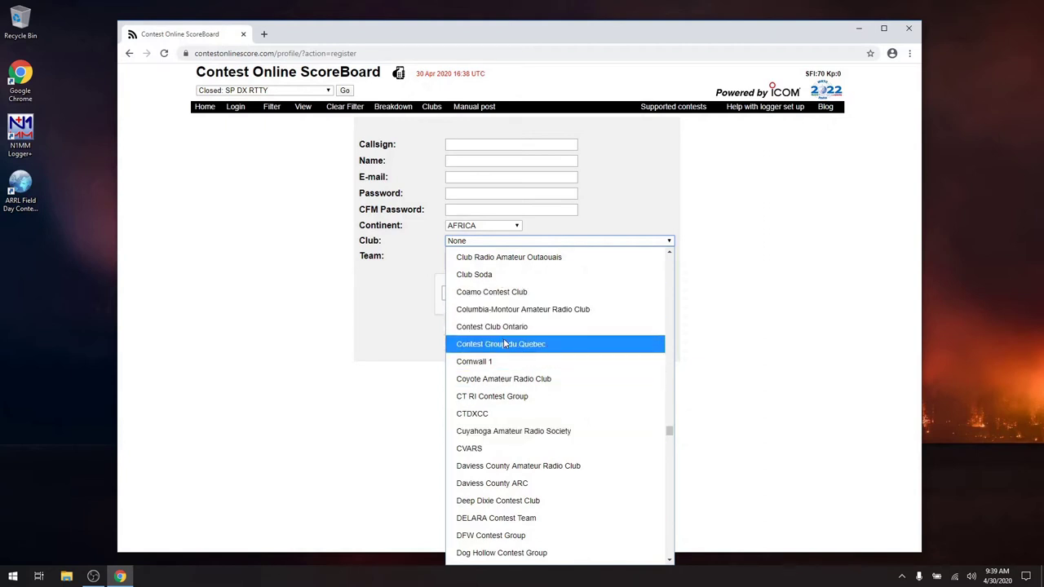
click(332, 439)
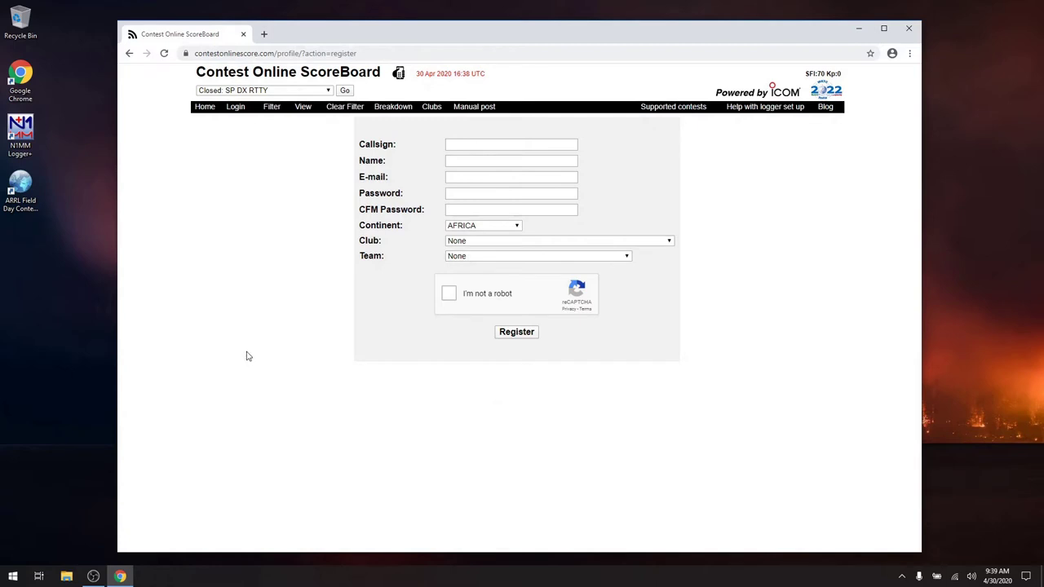
- Enter the station's callsign in the registration form and choose NORTH AMERICA as the continent
click(466, 145)
text(KM6)
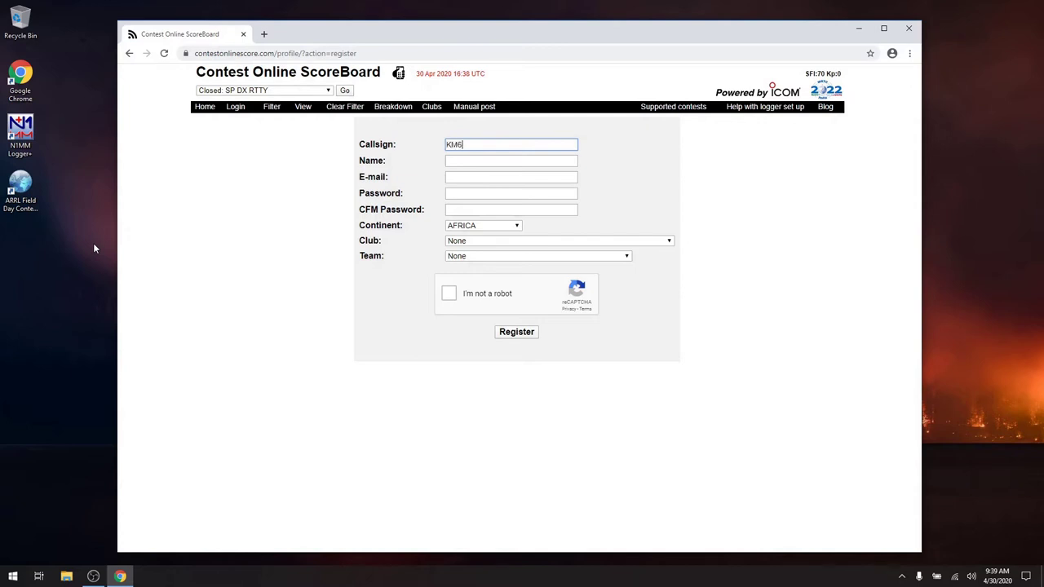
text(CCI)
key(Tab)
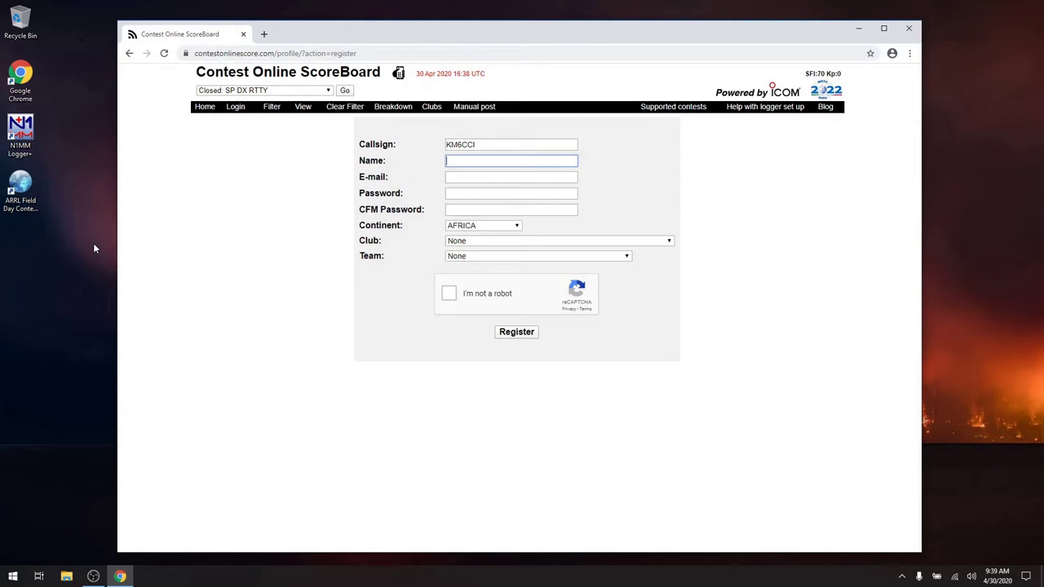
click(488, 232)
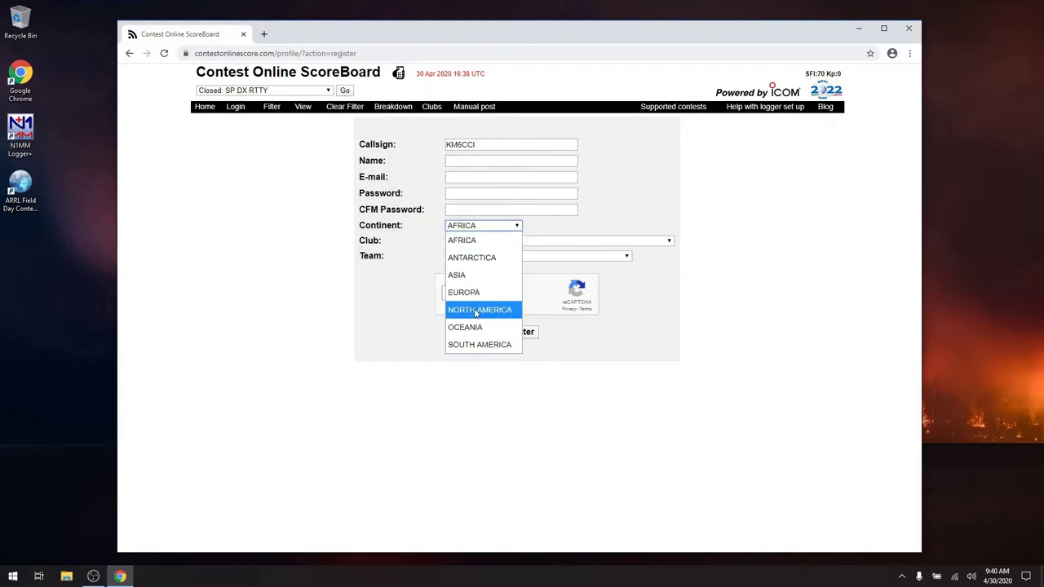
click(477, 310)
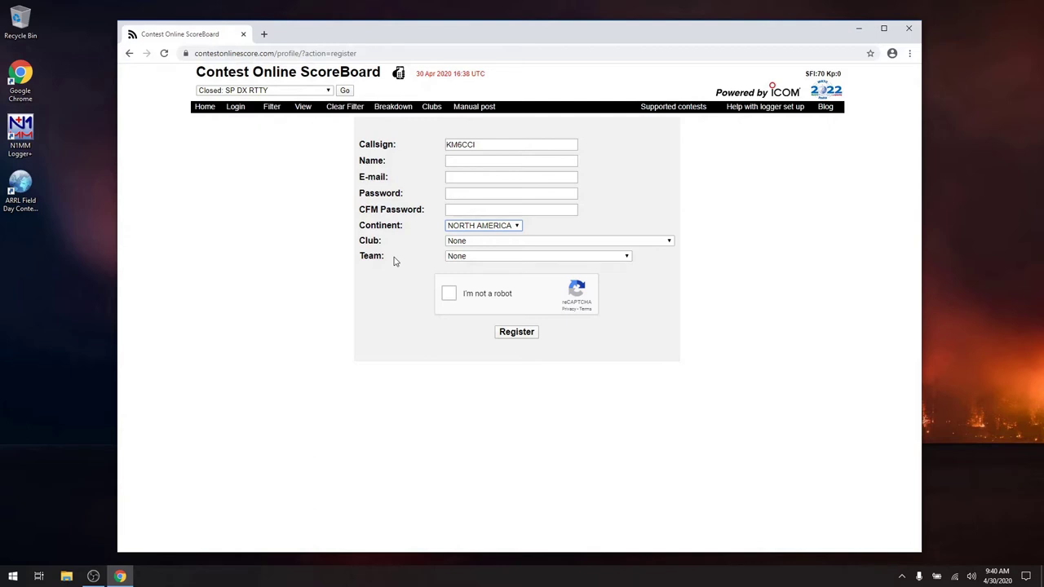
- Go to the login page and sign in with the existing account's callsign and password
click(234, 109)
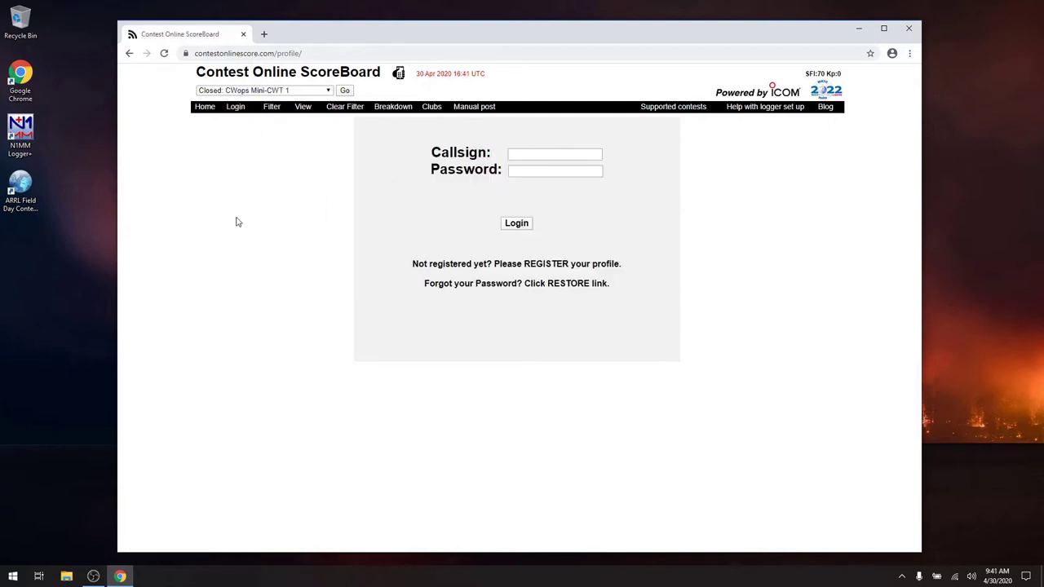
click(522, 153)
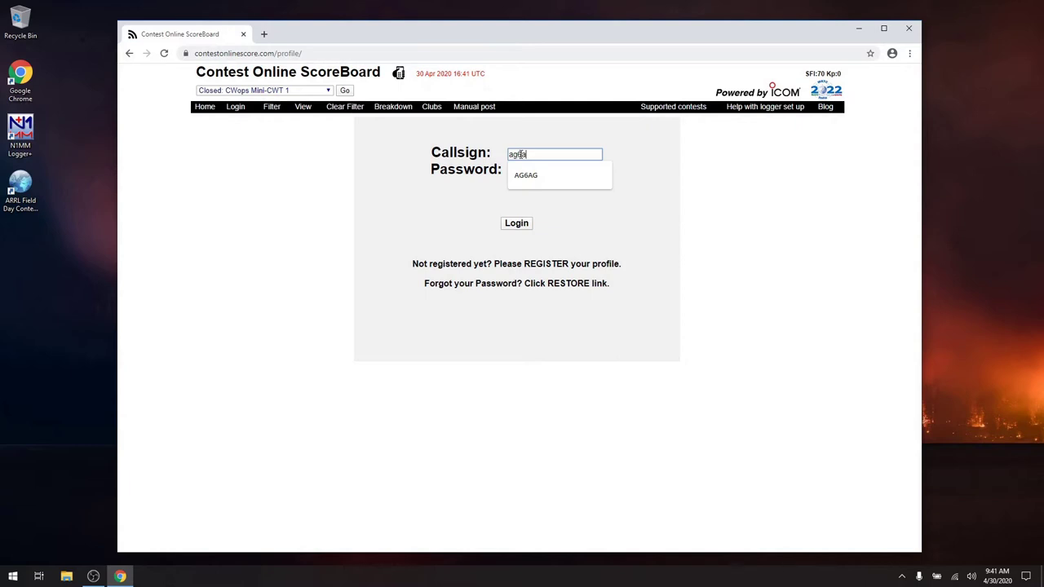
key(Tab)
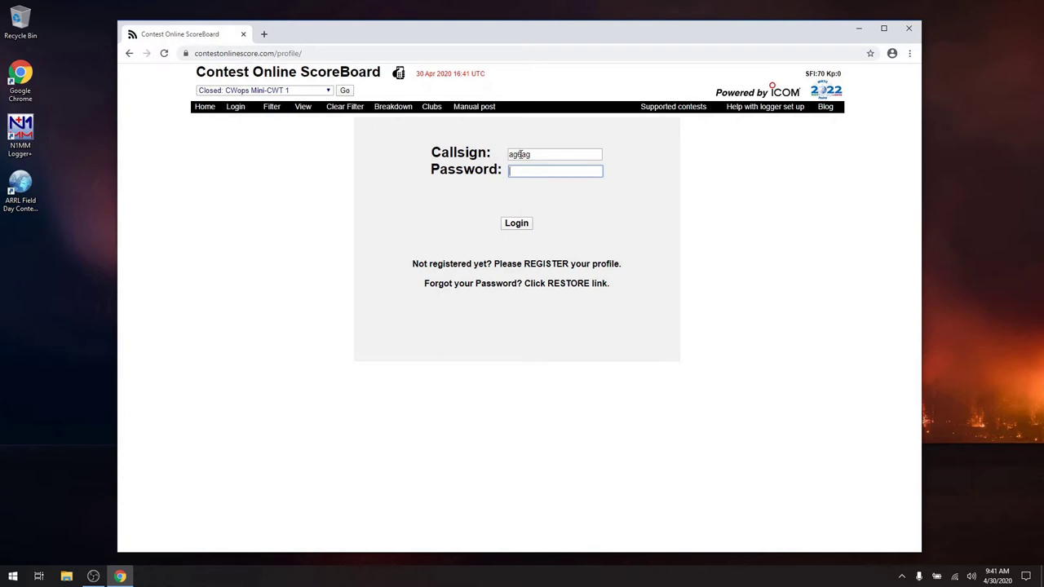
key(Return)
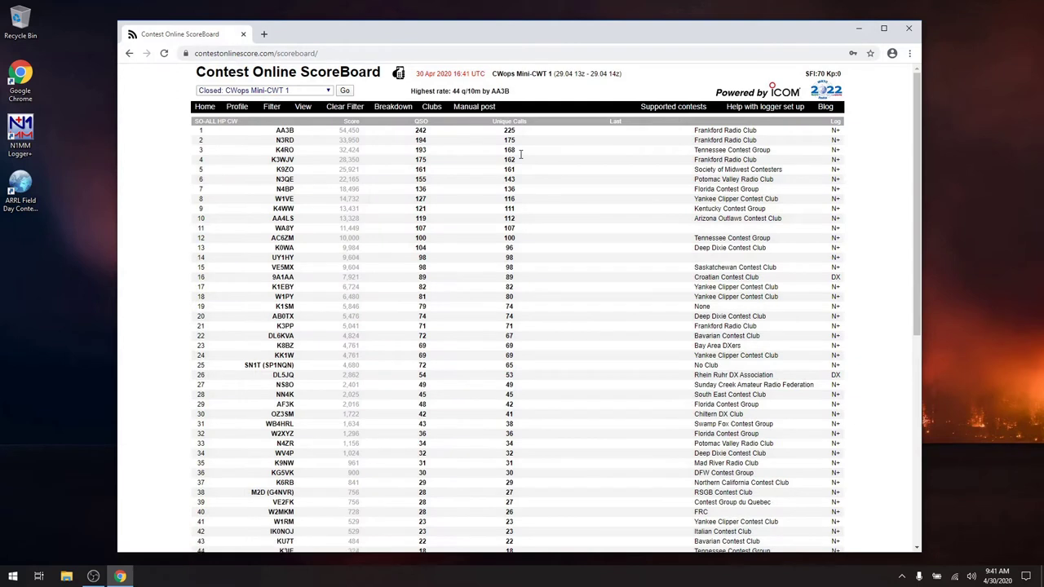
- Look through the closed and coming contests and display the scoreboard for the closed Florida QSO Party
click(329, 92)
scroll(231, 309, down, 3)
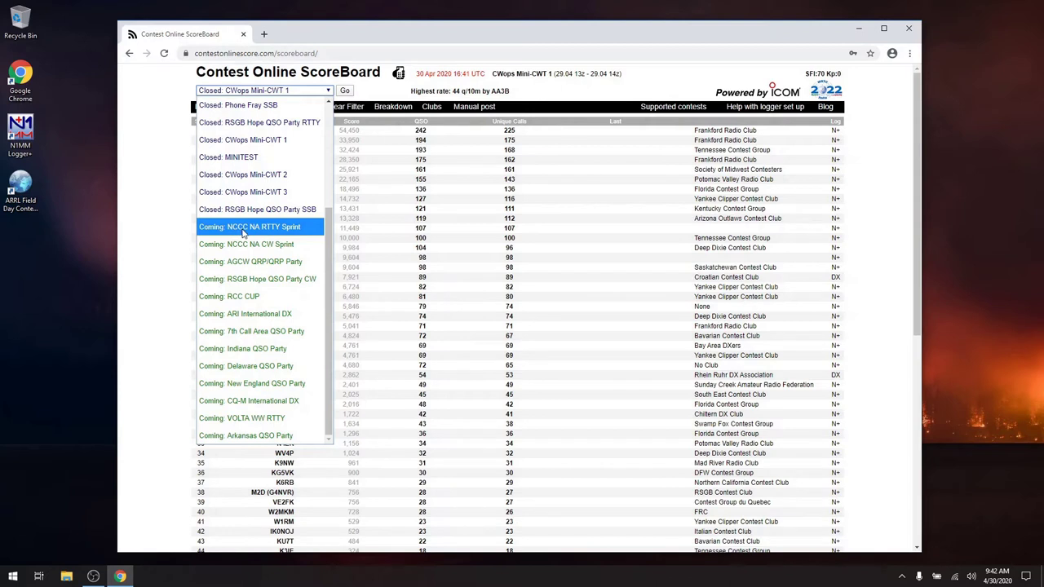
scroll(237, 213, up, 3)
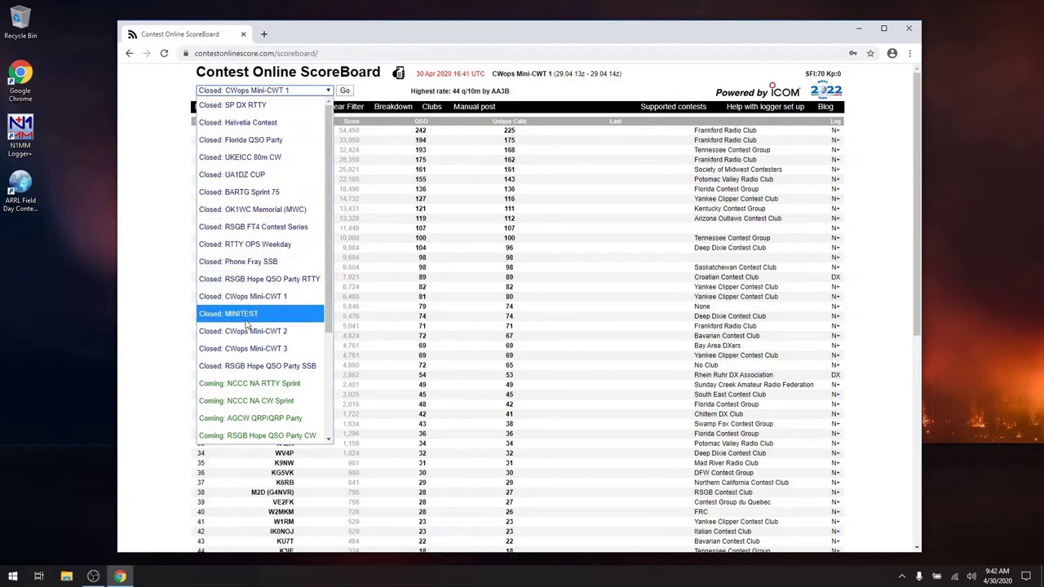
click(241, 140)
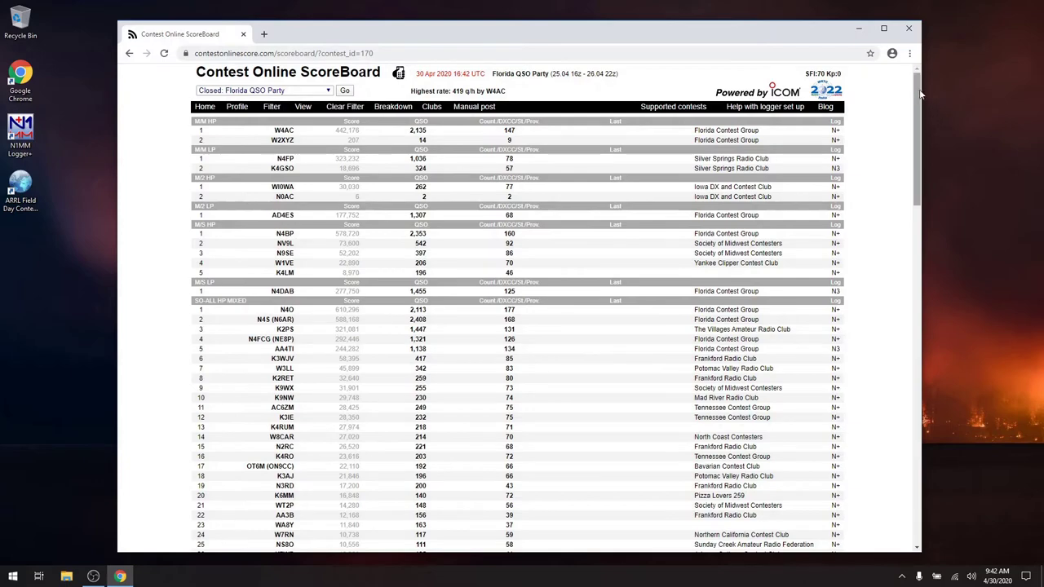
- View the rate graph for the signed-in station's highlighted entry under SO-ALL HP PHONE and close it again
drag(919, 94, 940, 320)
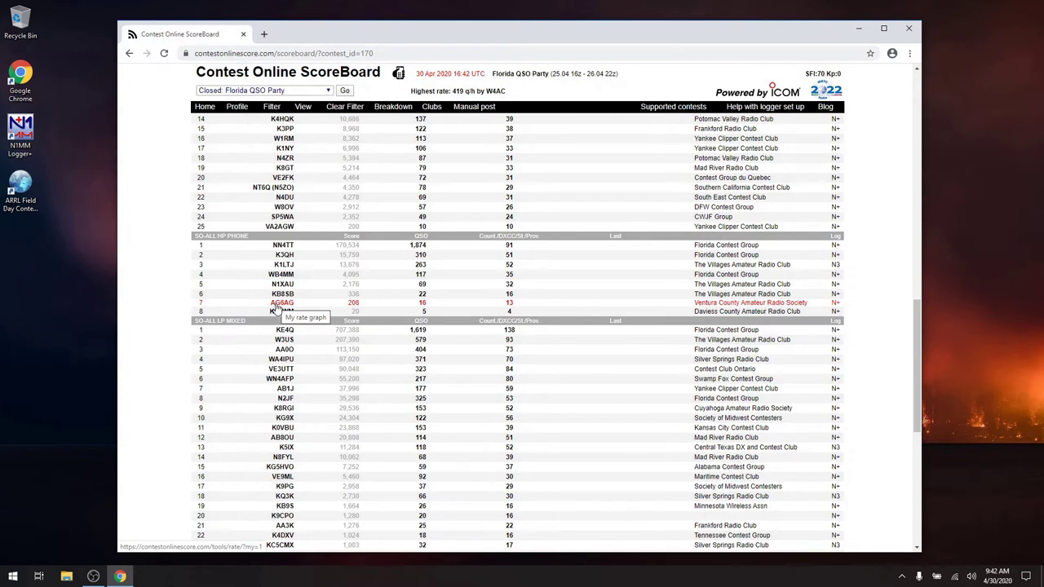
click(277, 311)
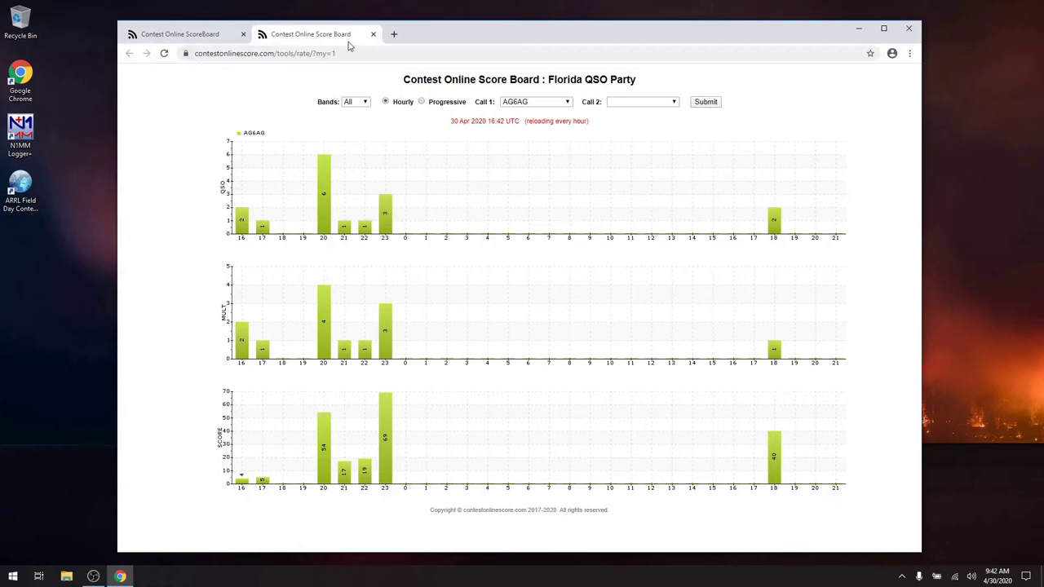
click(373, 33)
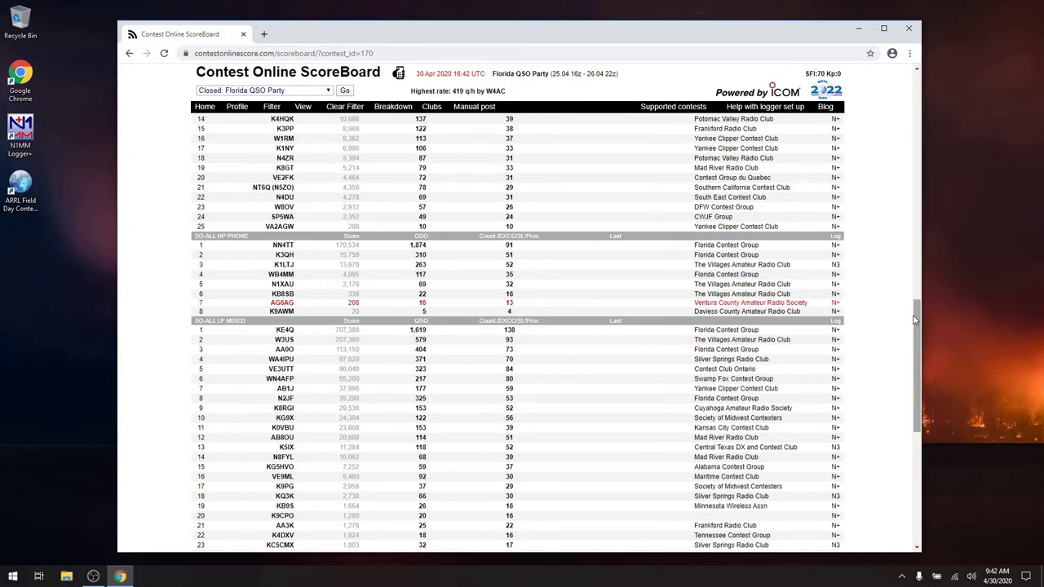
- View the Florida QSO Party club competition results for Ventura County Amateur Radio Society, and return to the start of the scoreboard
drag(916, 320, 918, 155)
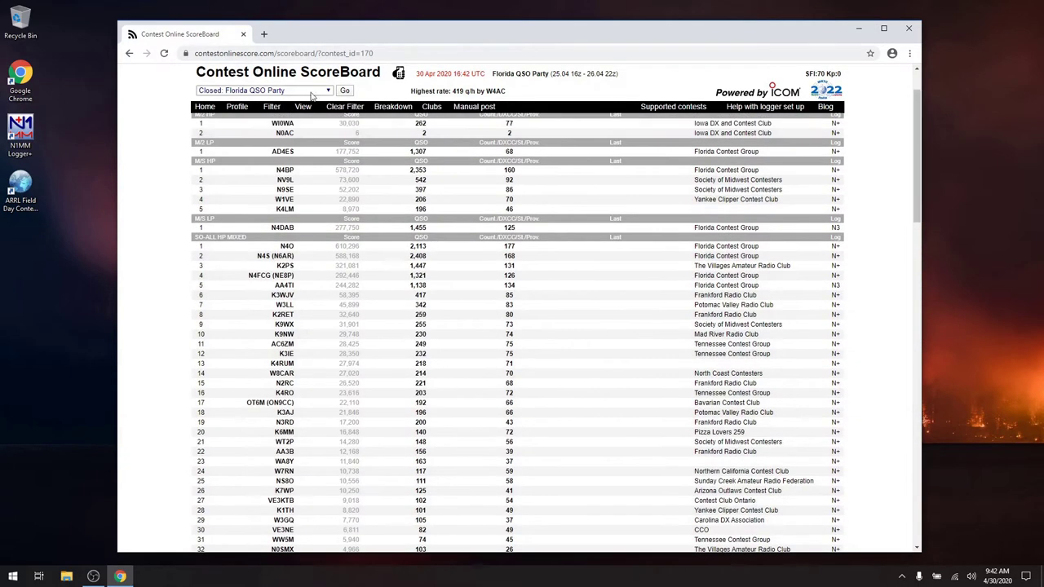
click(431, 108)
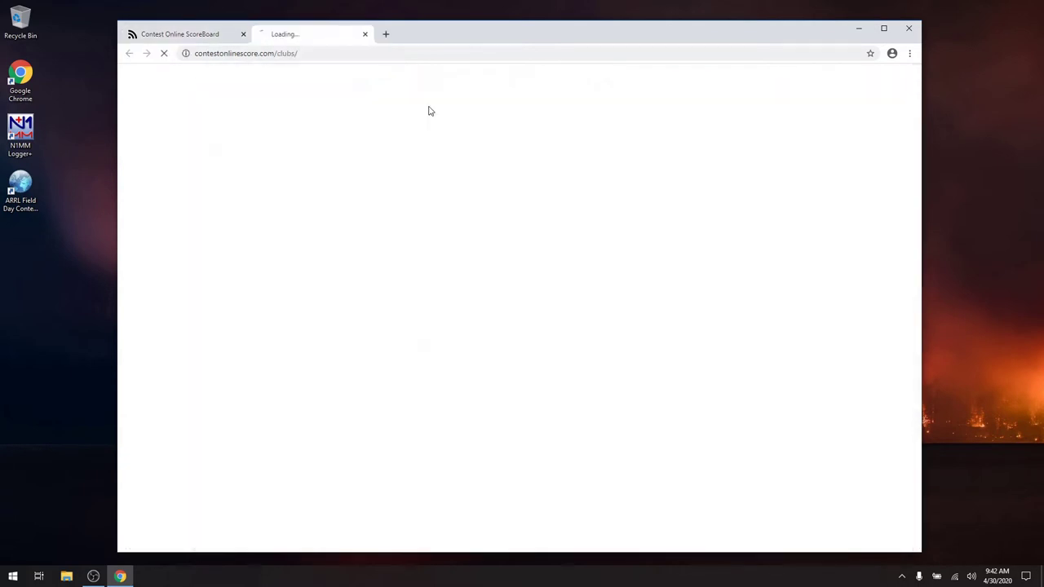
scroll(168, 229, down, 10)
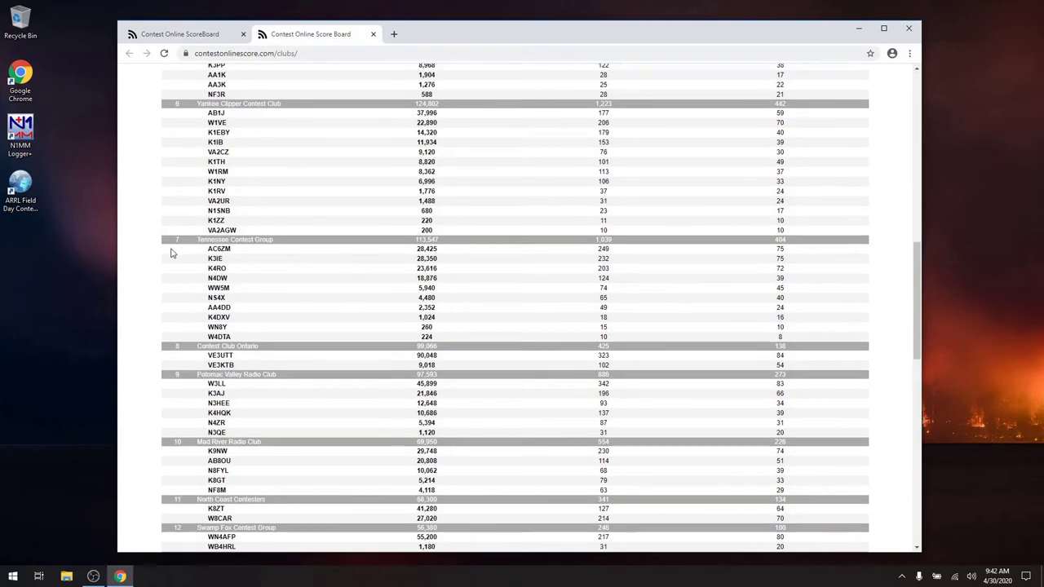
scroll(171, 253, down, 15)
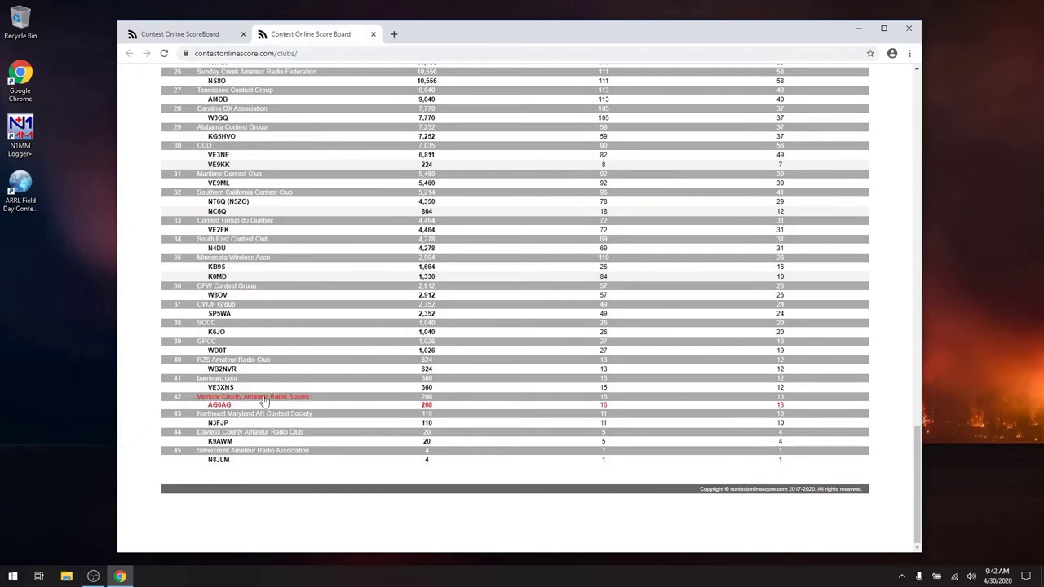
click(210, 399)
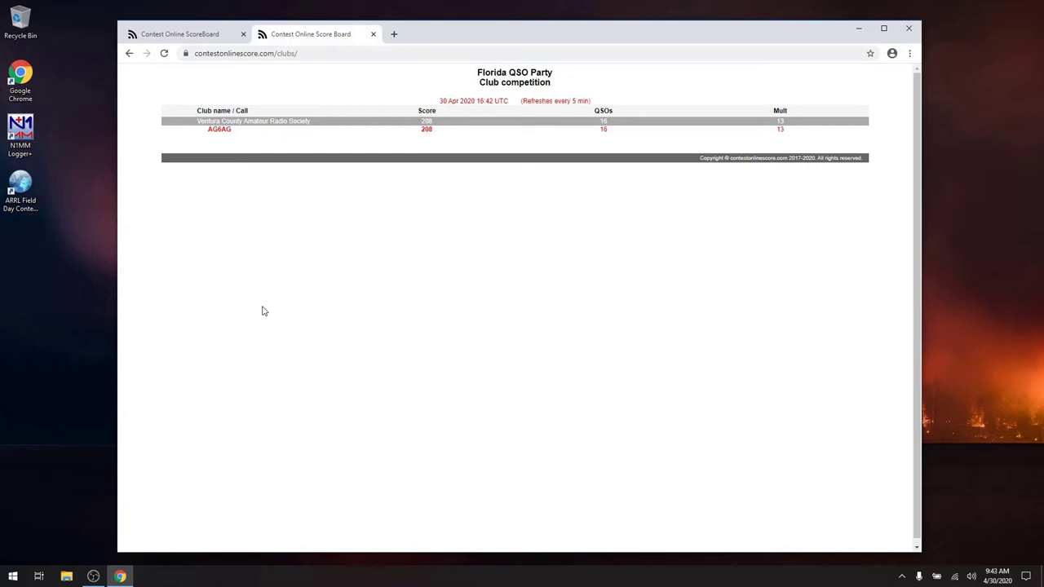
click(373, 36)
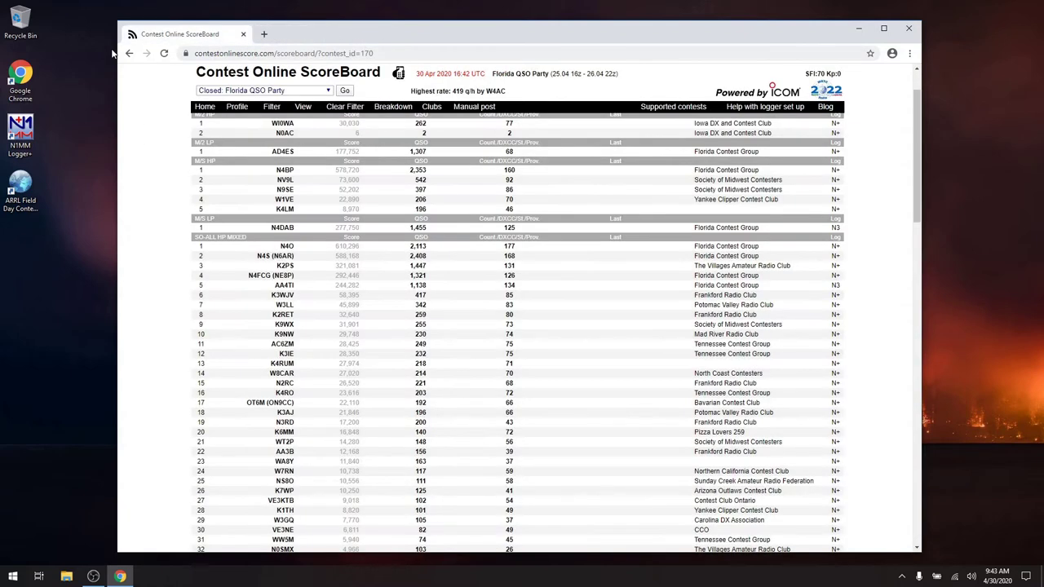
scroll(698, 153, up, 1)
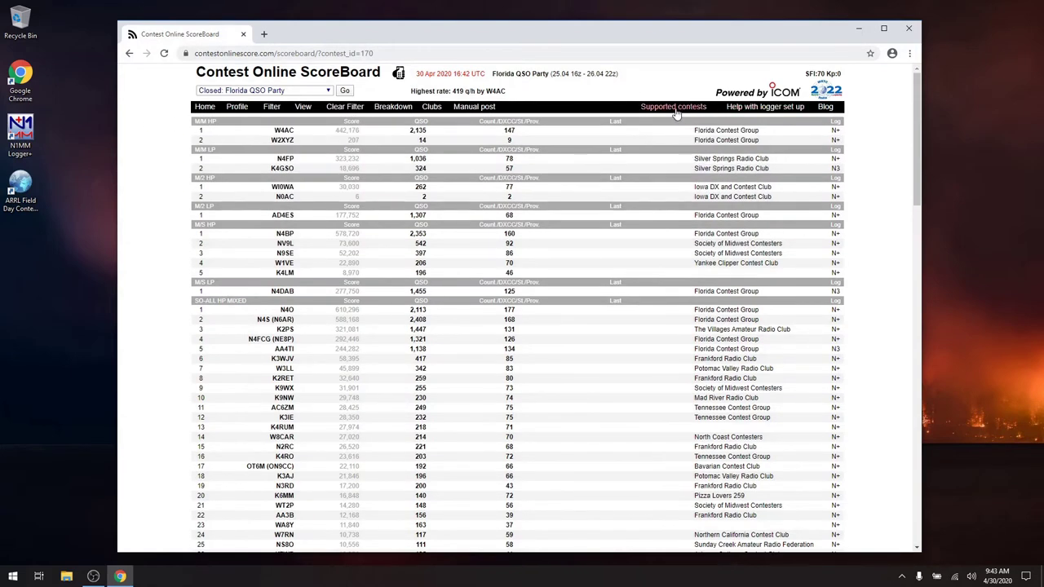
- Open the logger setup help, look over the list of supported loggers, and view the Win-Test instructions before returning to the list
click(745, 107)
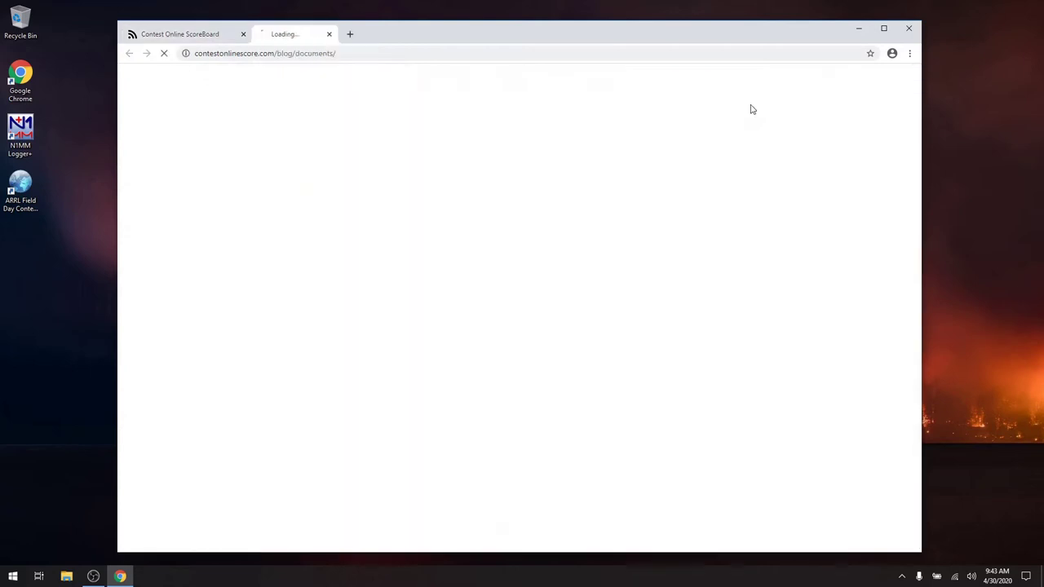
scroll(253, 286, down, 3)
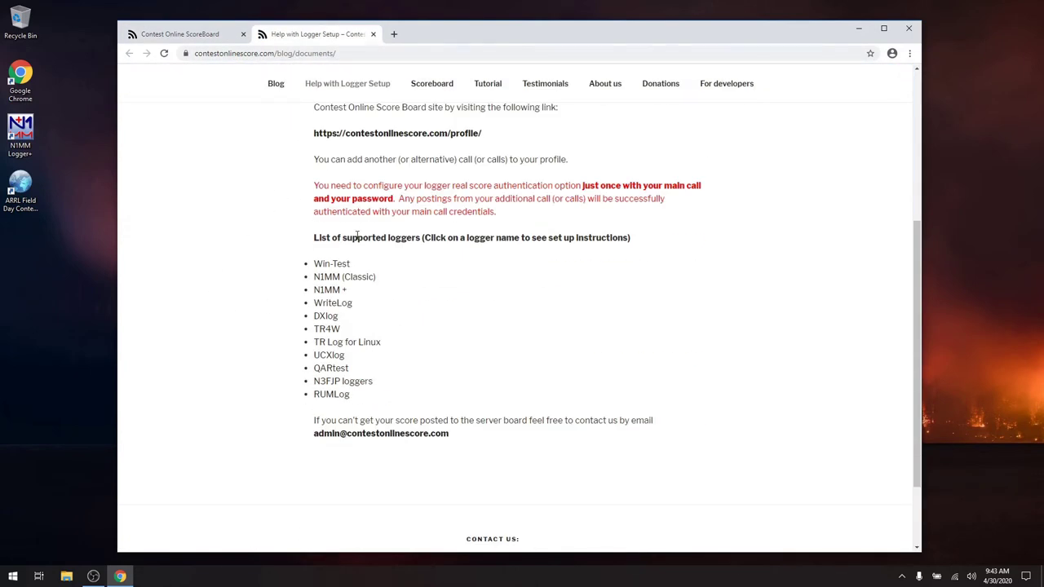
drag(436, 282, 477, 412)
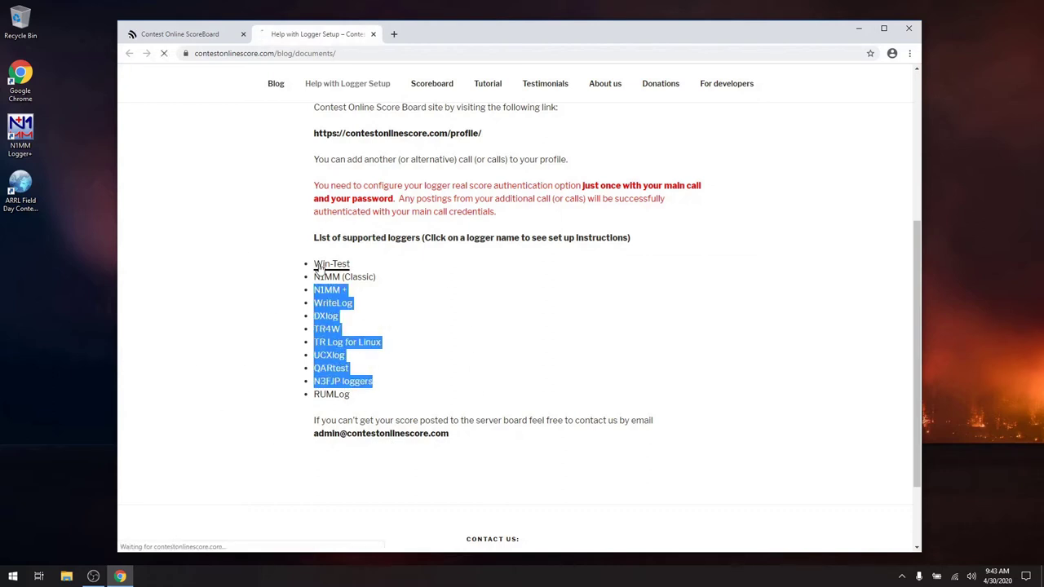
click(320, 268)
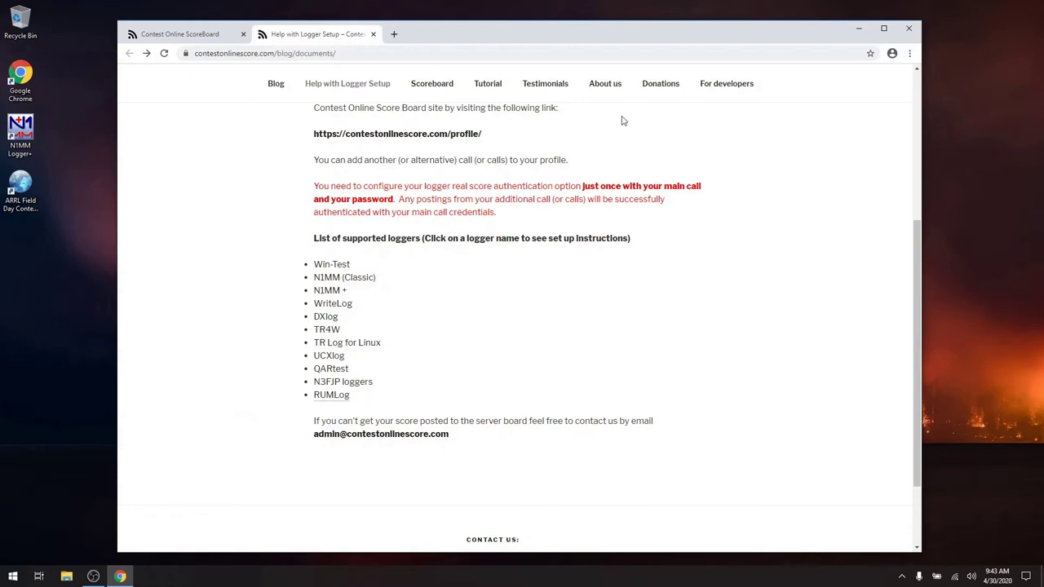
- Return to the scoreboard page and view the manual score posting form for the Florida QSO Party
click(214, 35)
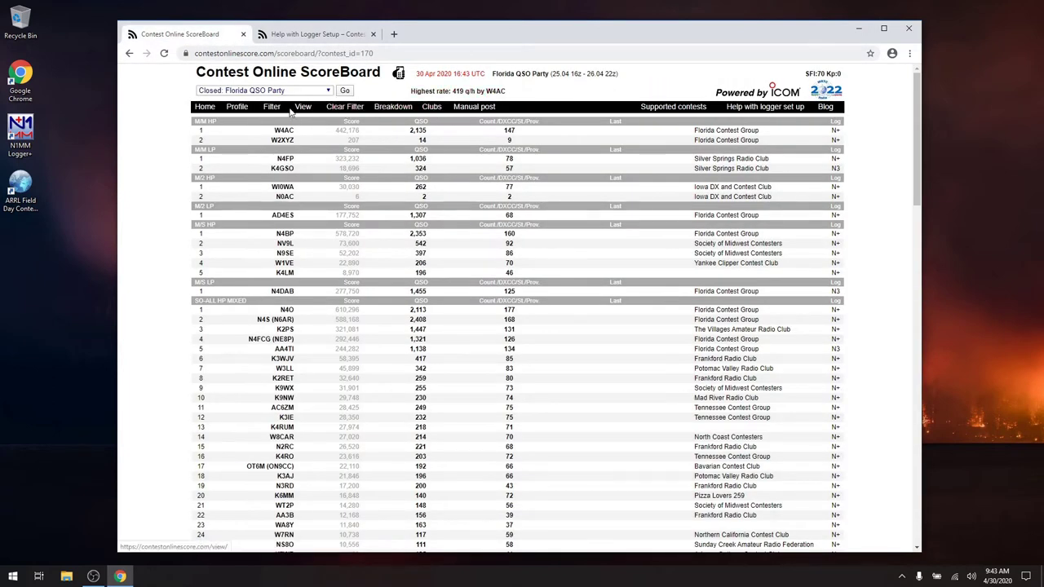
click(477, 109)
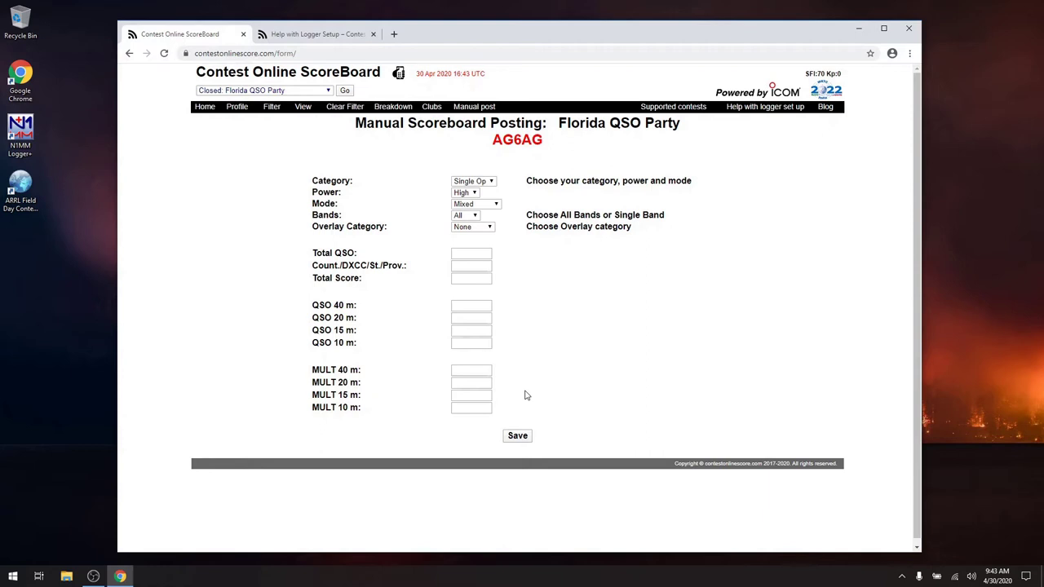
- Go back to the logger setup help, read through the N1MM+ configuration instructions, and return to the list of supported loggers
click(299, 36)
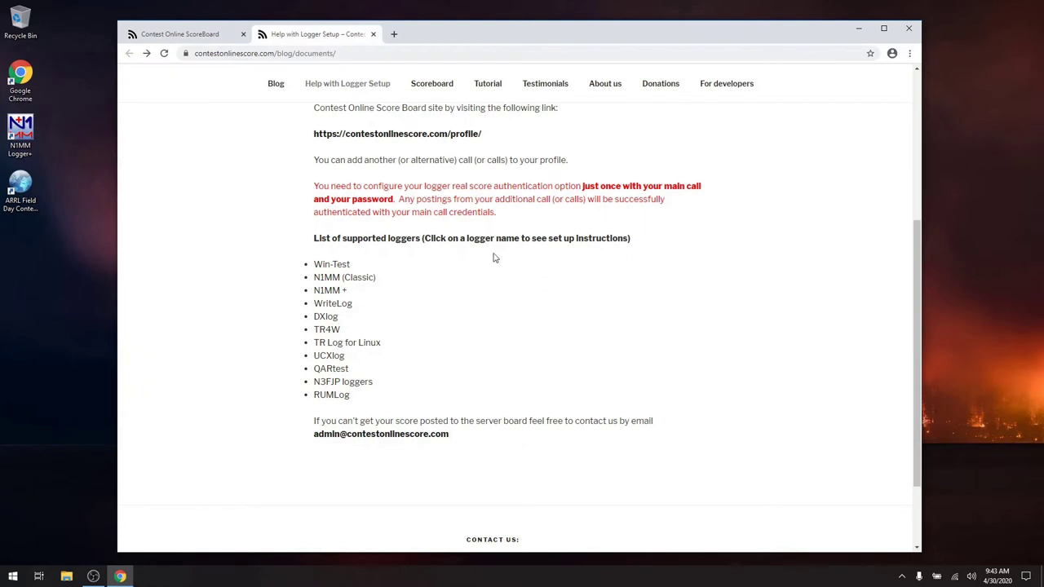
scroll(257, 261, up, 1)
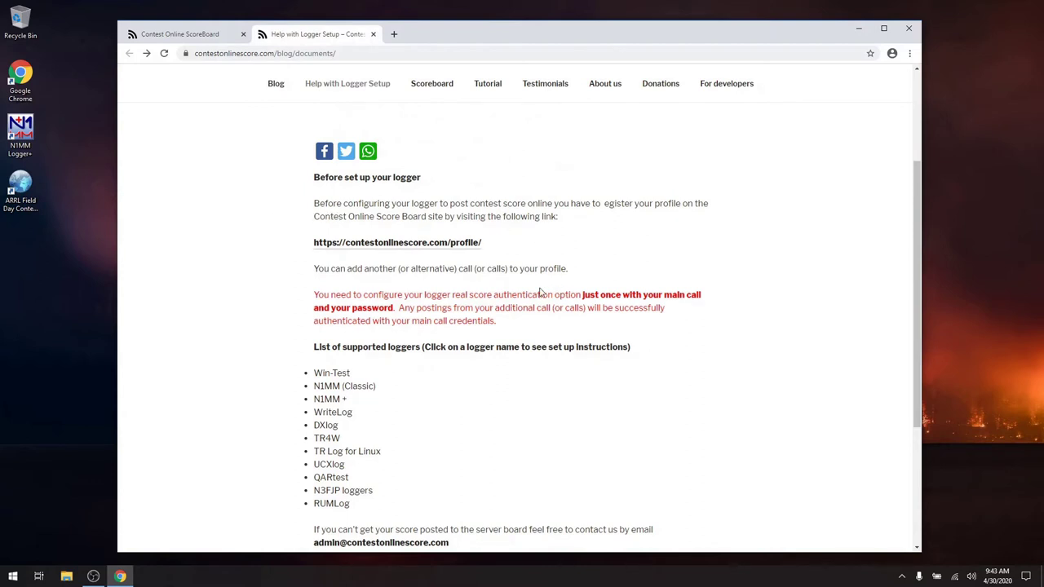
scroll(259, 367, down, 2)
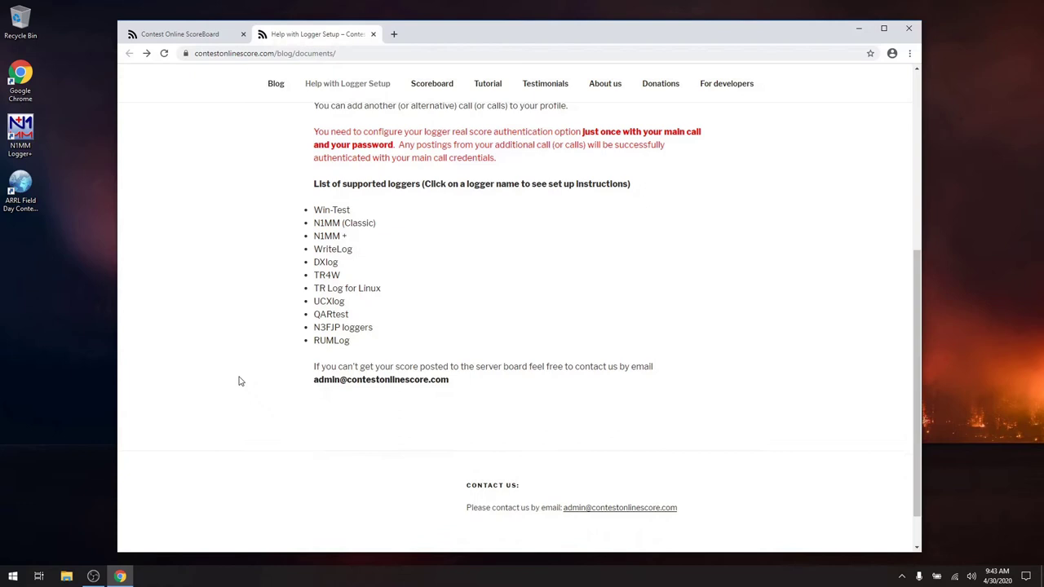
click(324, 238)
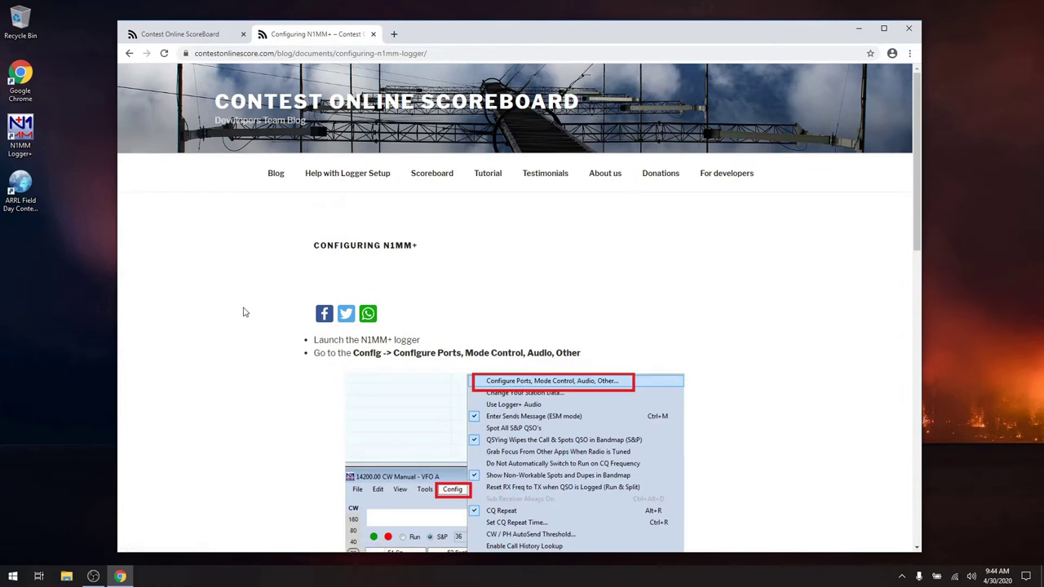
scroll(224, 317, down, 3)
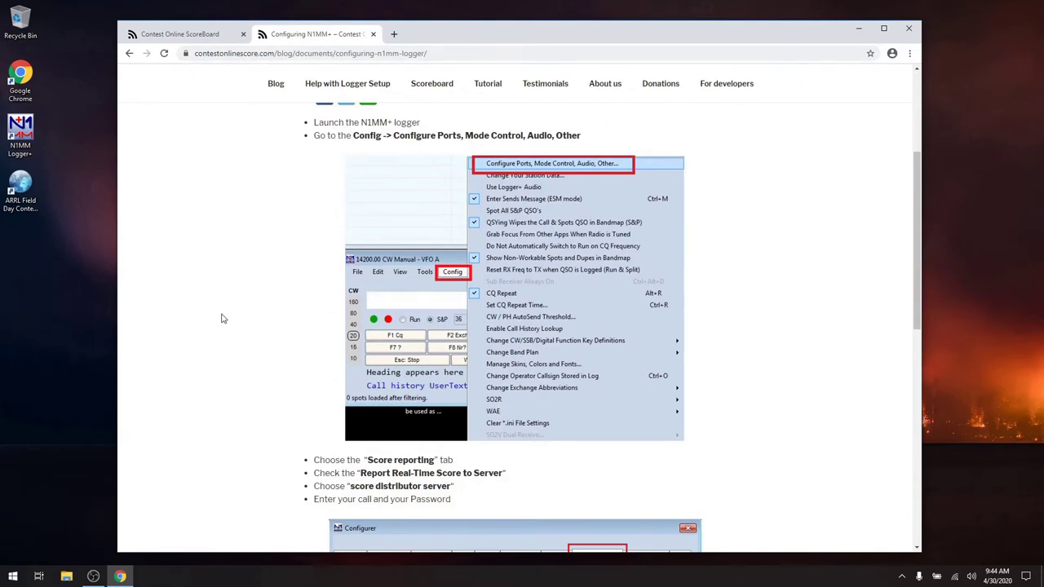
scroll(225, 315, down, 3)
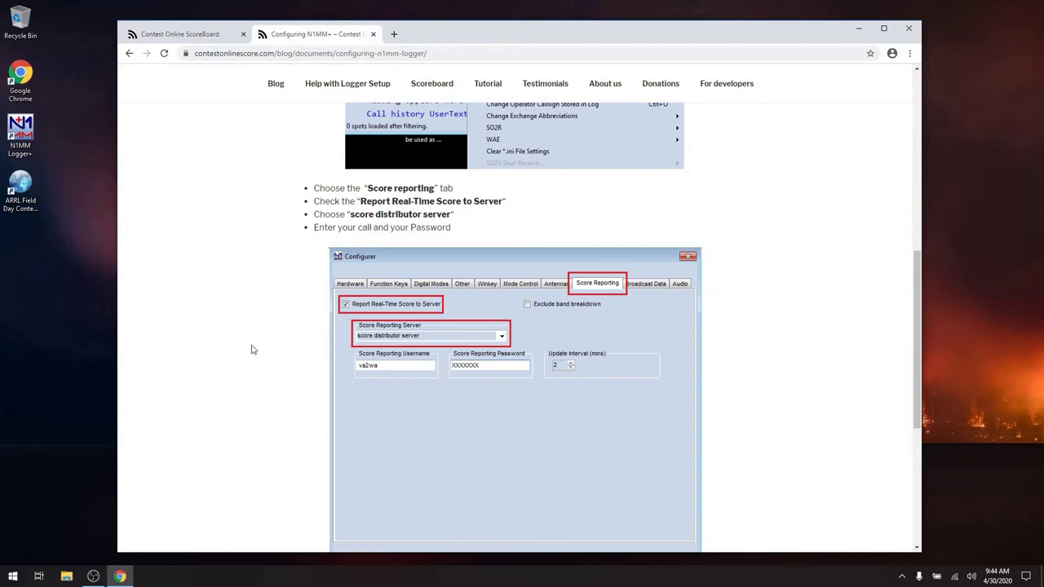
scroll(233, 331, down, 3)
scroll(237, 333, up, 15)
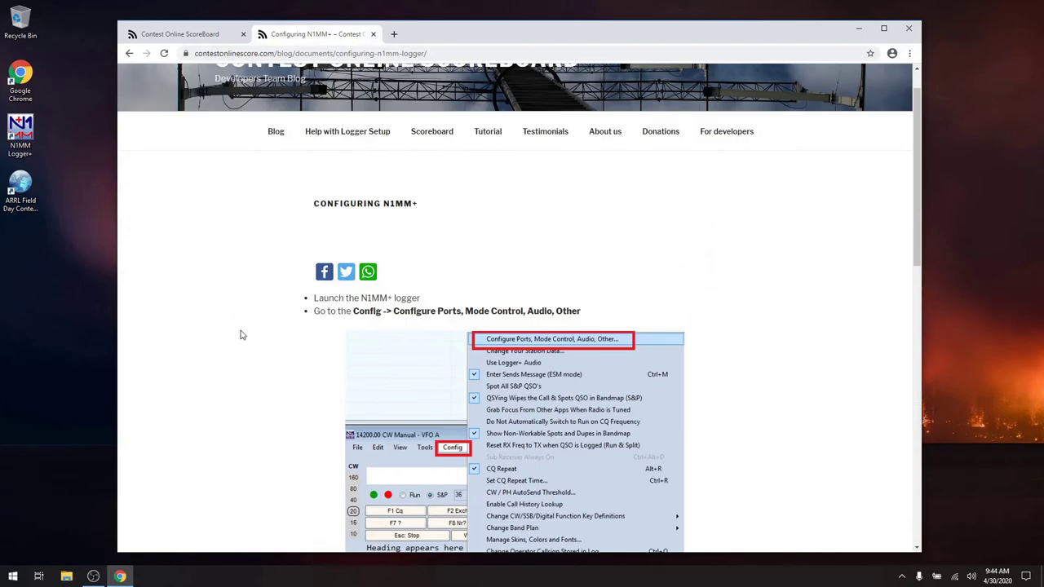
scroll(241, 338, up, 1)
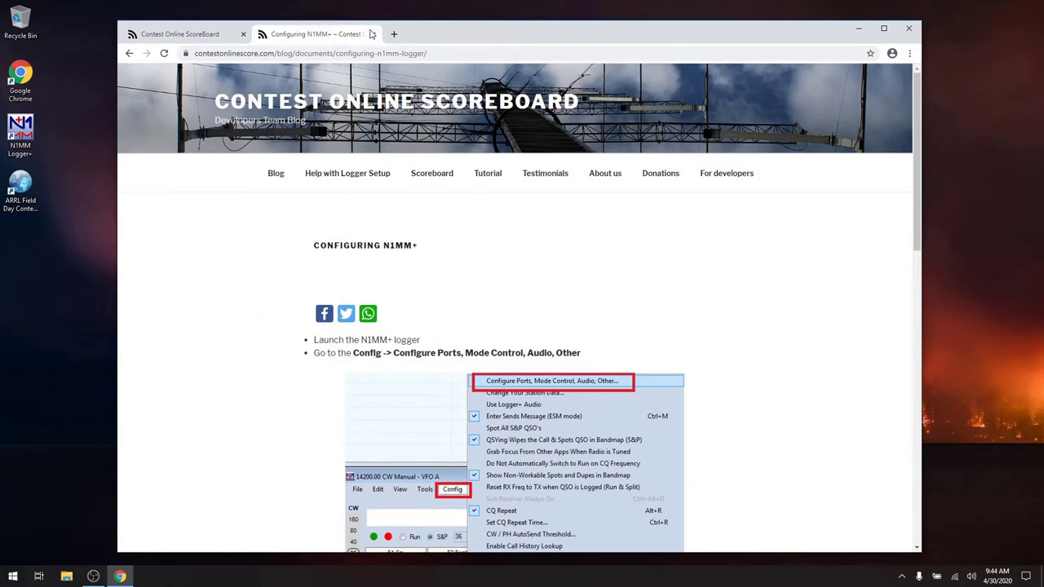
click(129, 53)
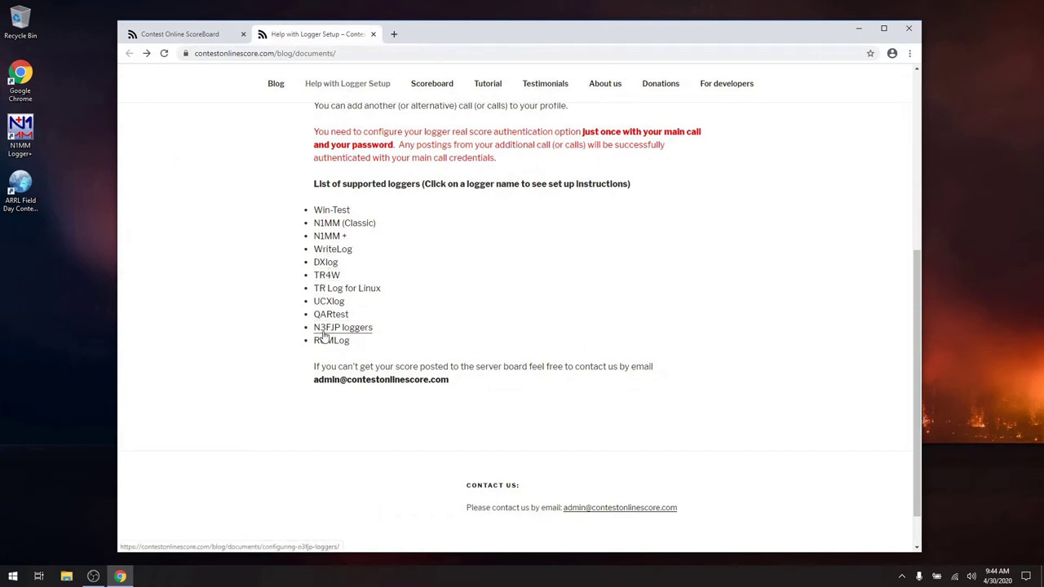
click(325, 333)
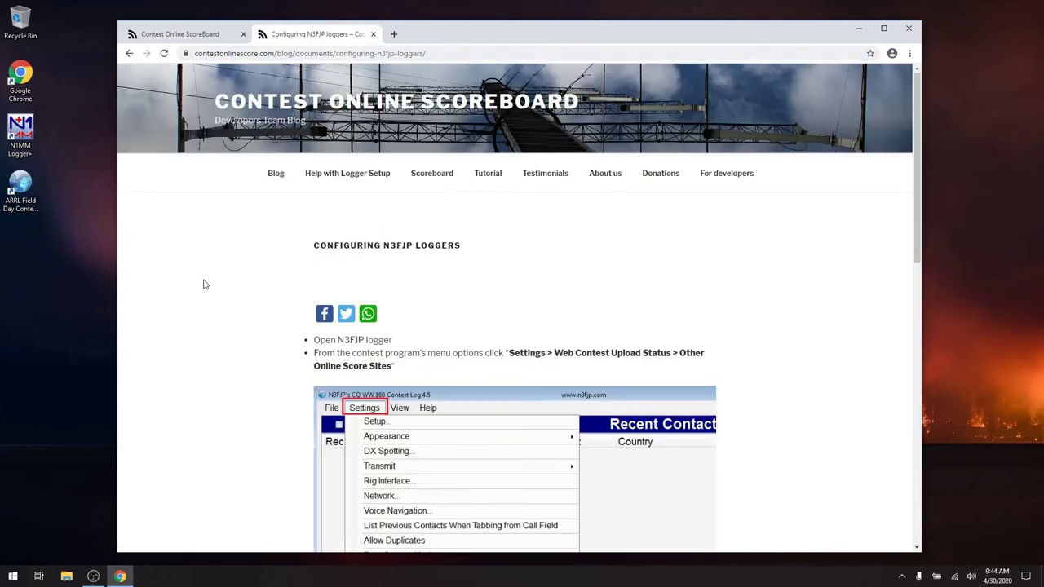
scroll(204, 277, down, 5)
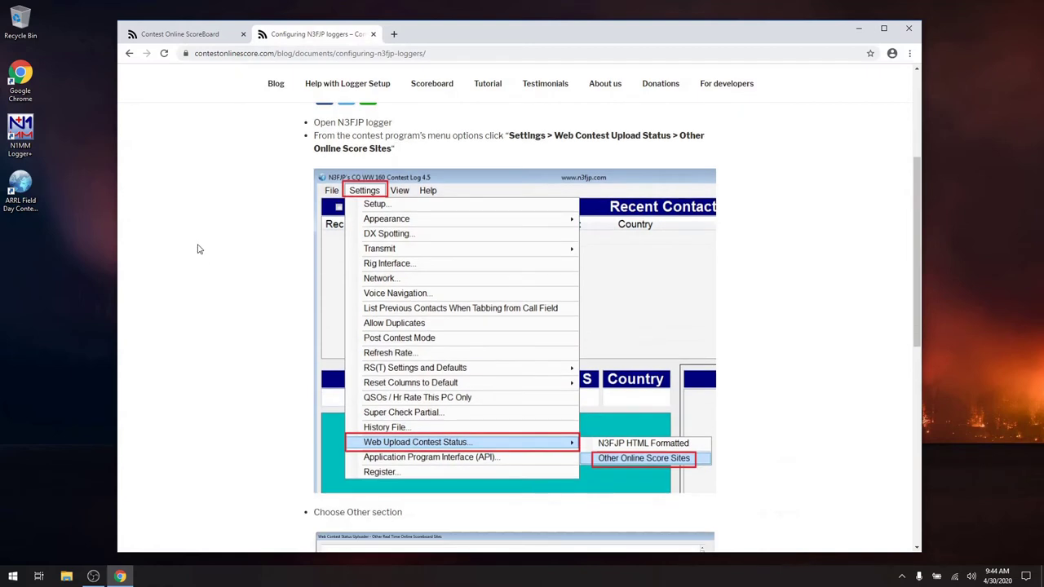
scroll(212, 277, down, 4)
scroll(178, 300, down, 5)
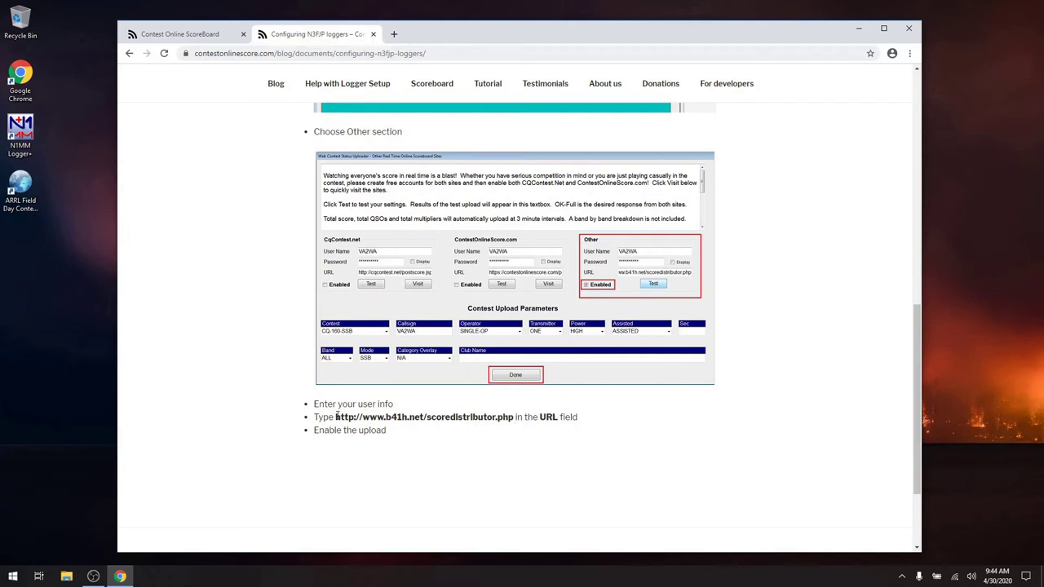
drag(335, 417, 513, 417)
right_click(486, 418)
click(523, 429)
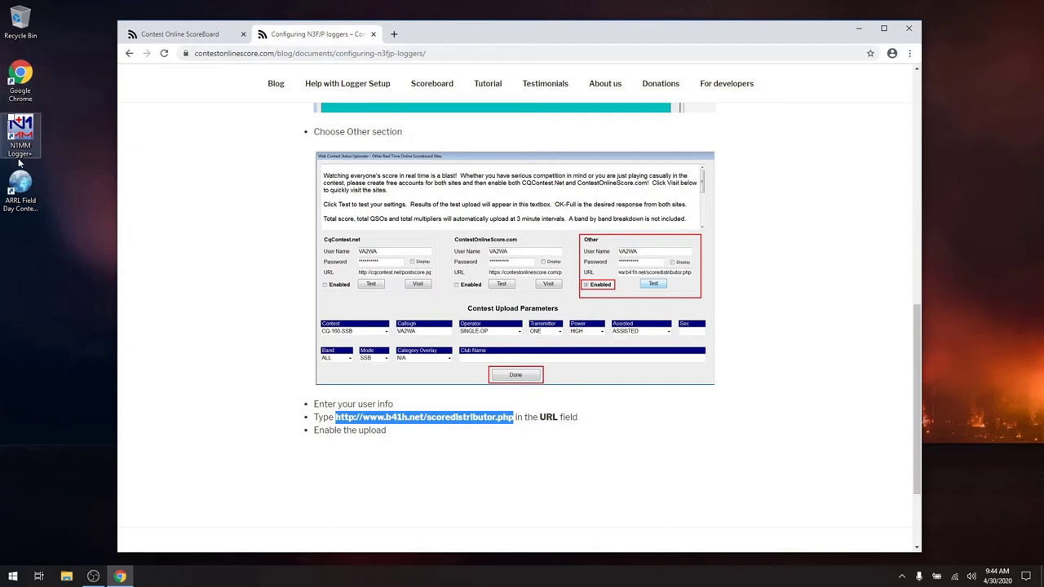
- Launch N3FJP's ARRL Field Day Contest Log without registering and open its web upload settings for other online score sites
click(27, 193)
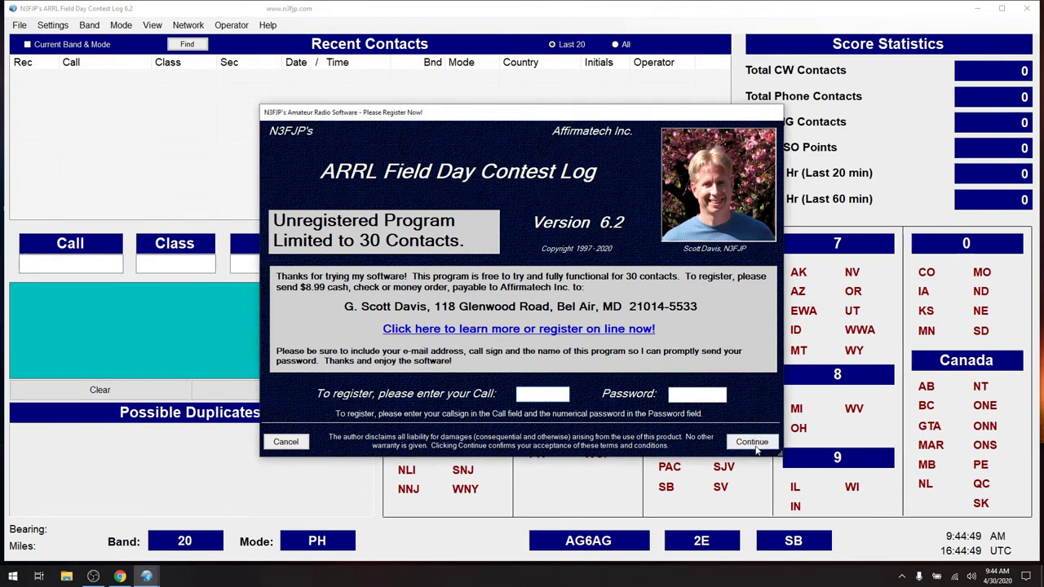
click(752, 442)
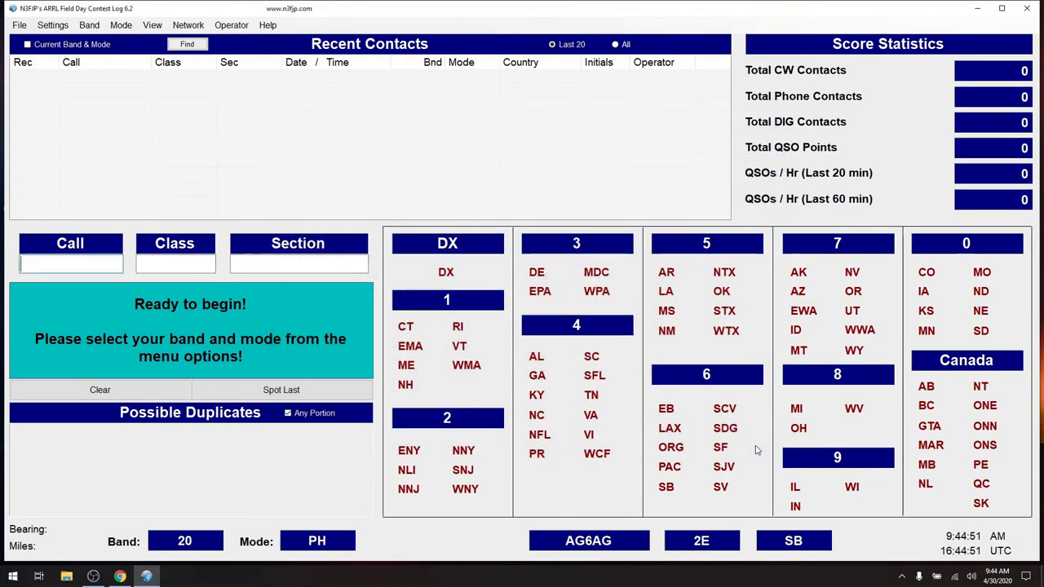
click(48, 29)
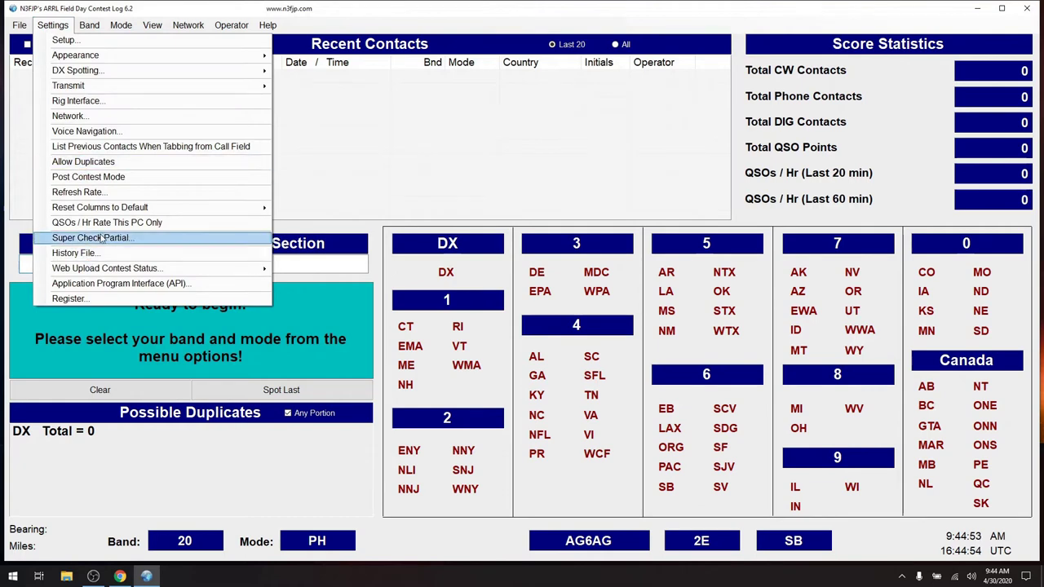
mouse_move(93, 273)
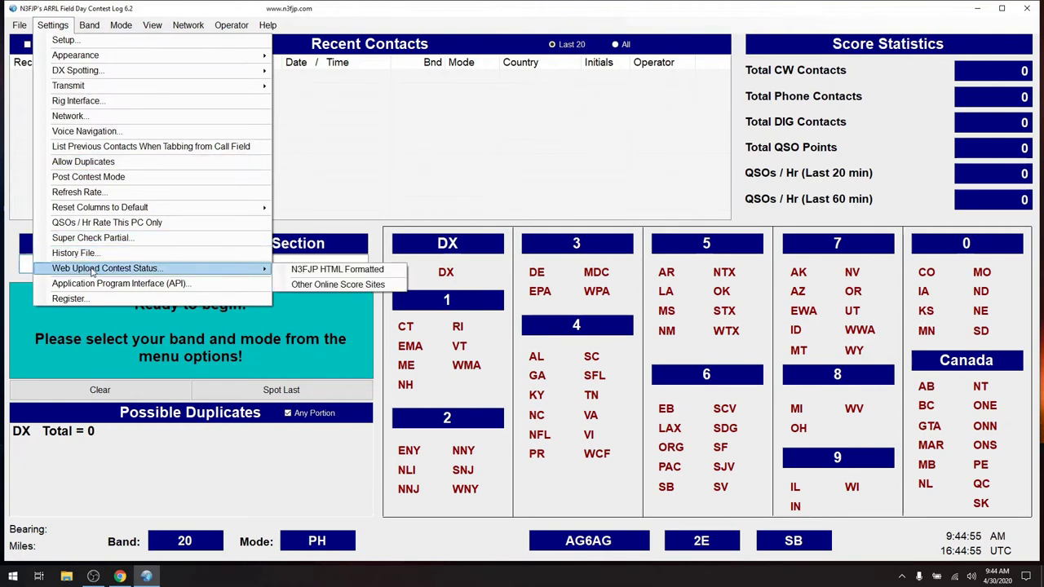
click(330, 285)
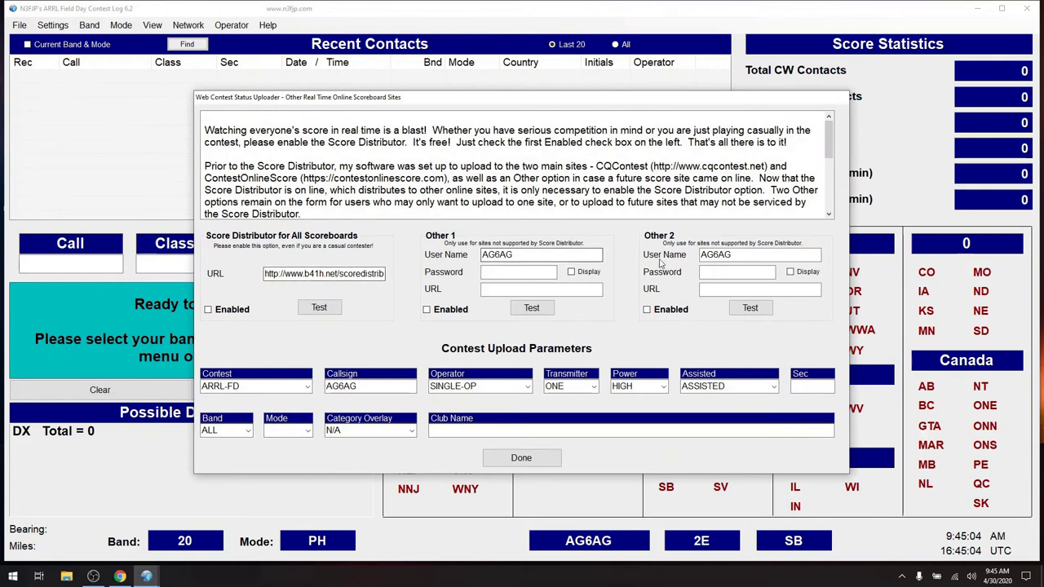
click(711, 273)
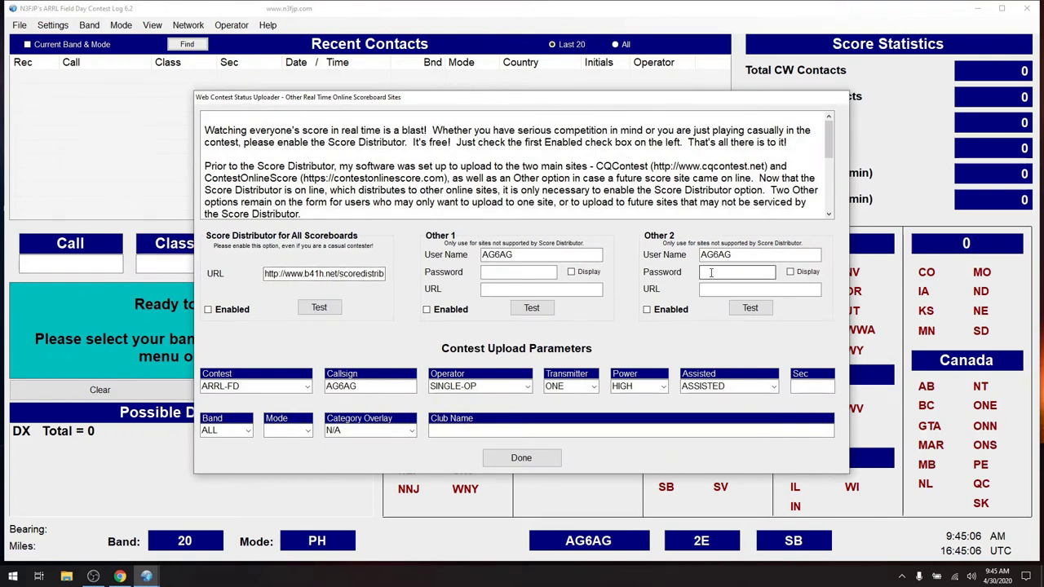
click(710, 289)
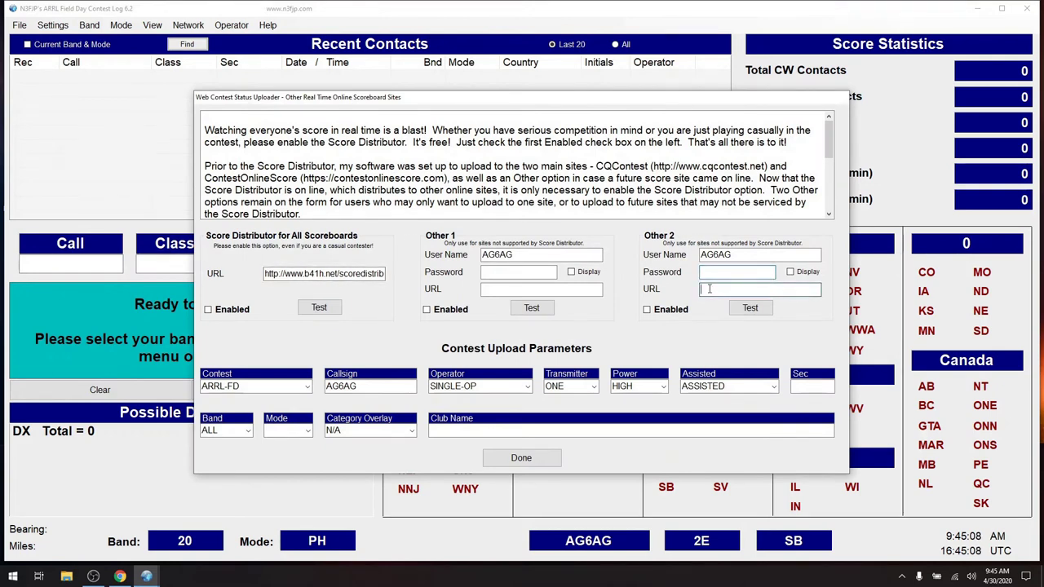
right_click(710, 289)
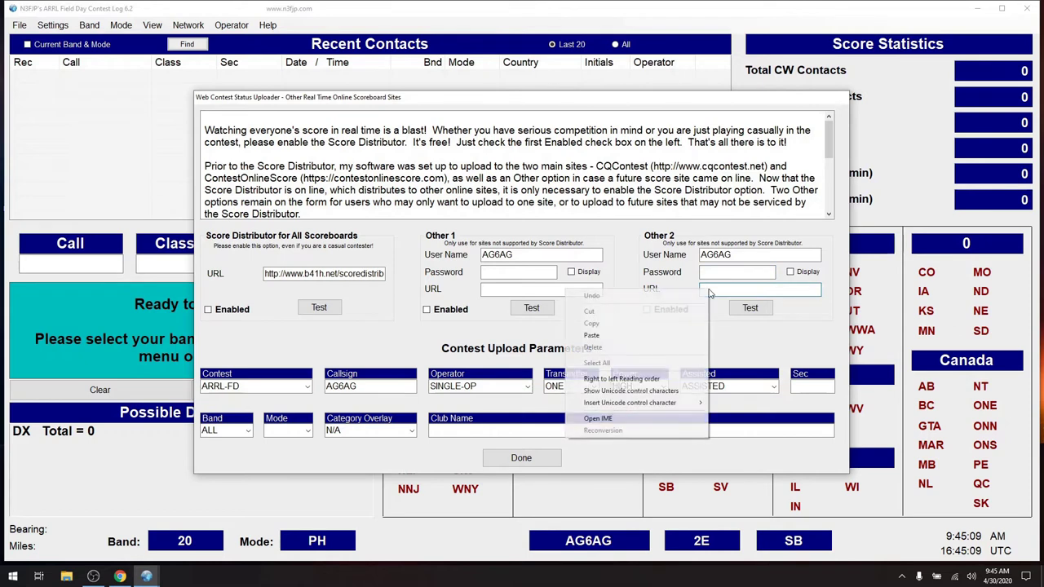
click(600, 336)
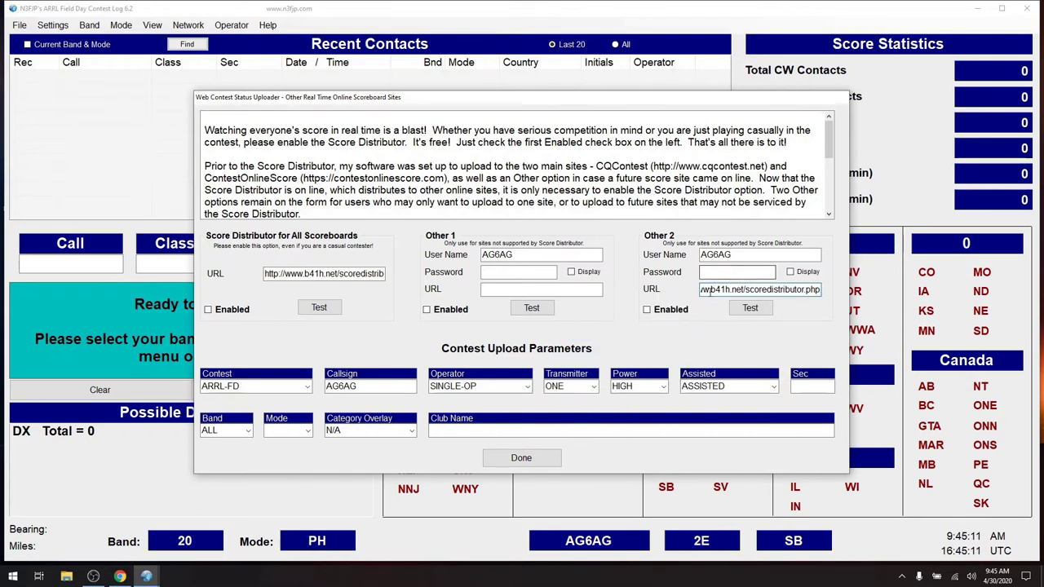
- Enter the account password for the Other 2 upload site, leaving its upload disabled
click(711, 274)
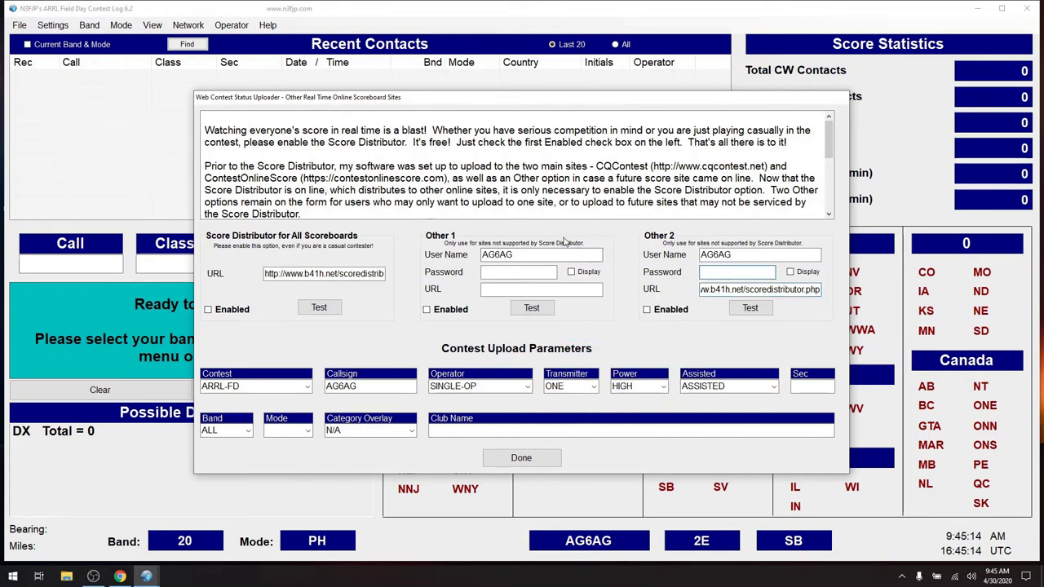
text(*******)
click(658, 311)
click(659, 311)
double_click(737, 275)
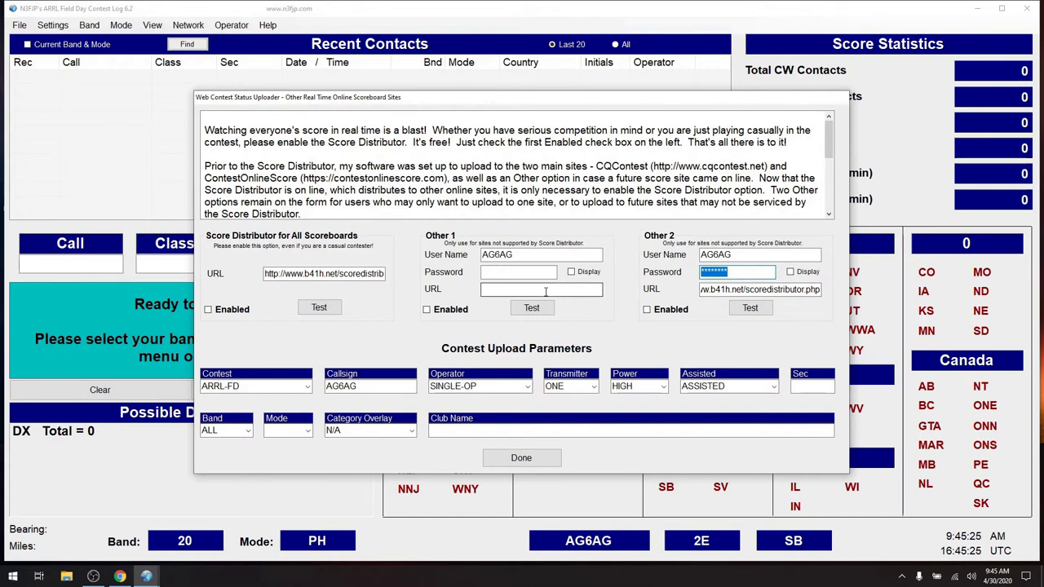
text(******)
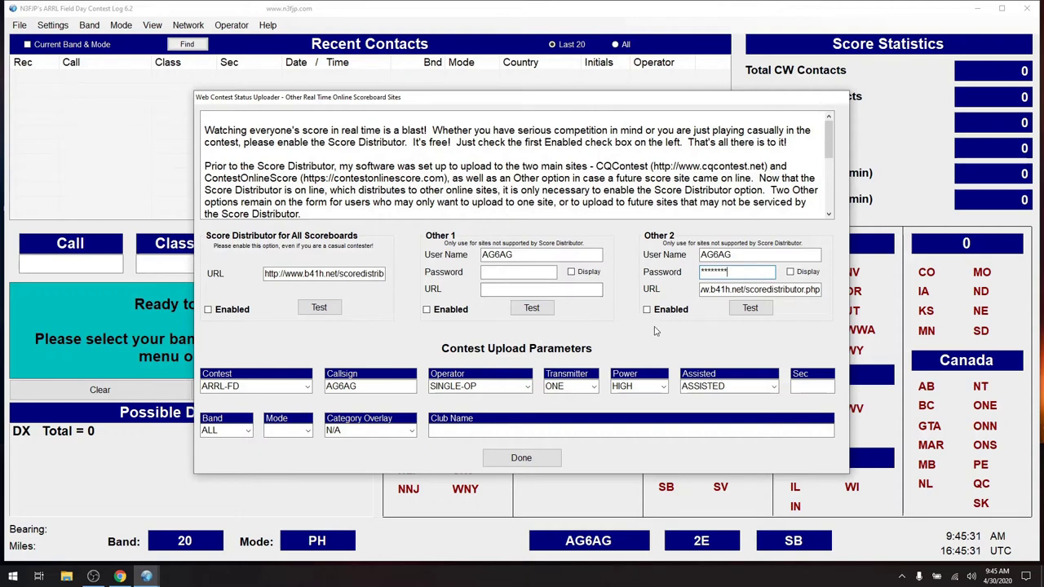
- Test the Other 2 site's upload, leave it disabled, and clear its password and URL
click(750, 310)
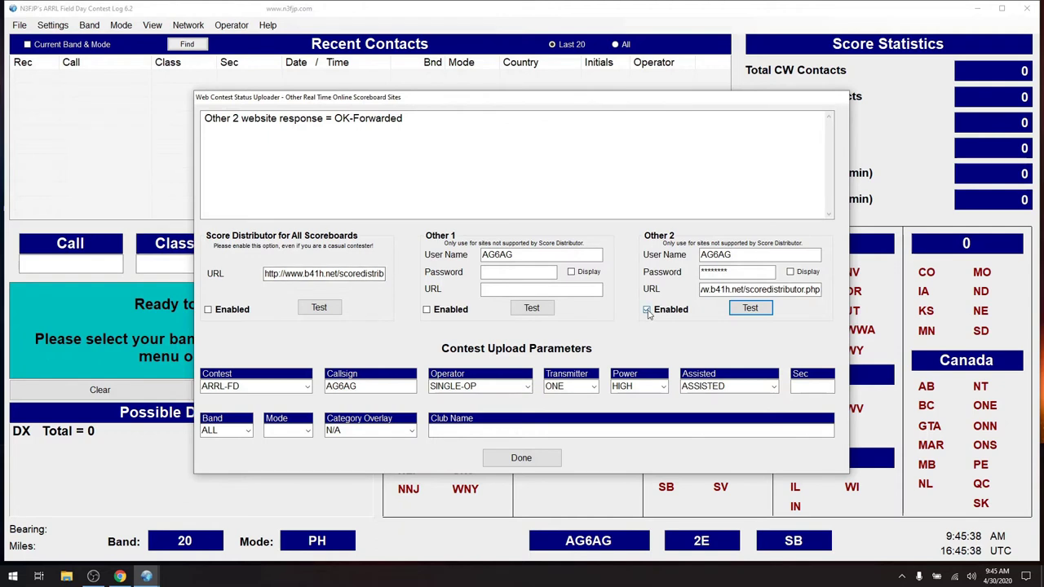
click(648, 311)
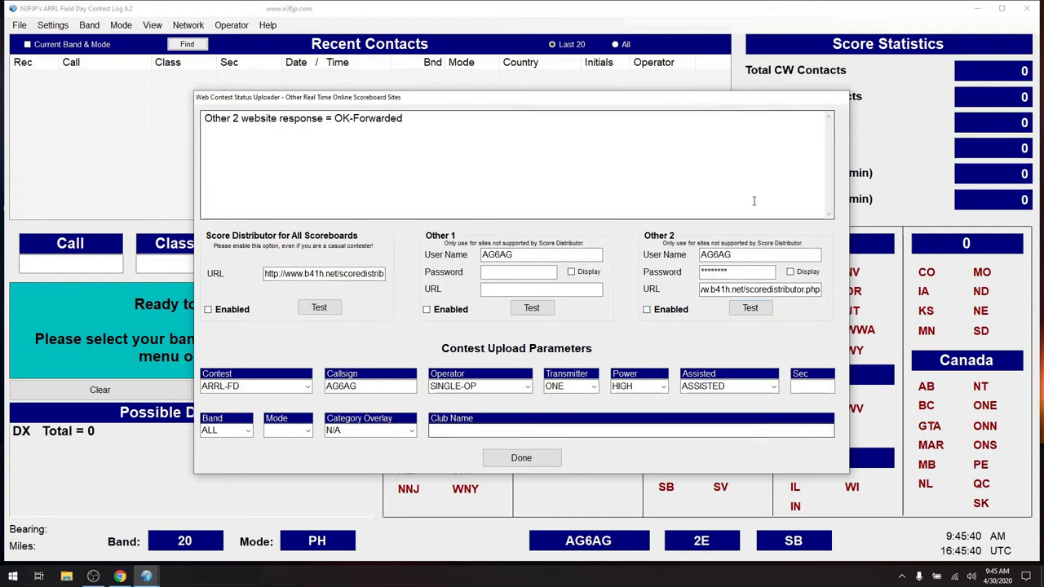
click(742, 272)
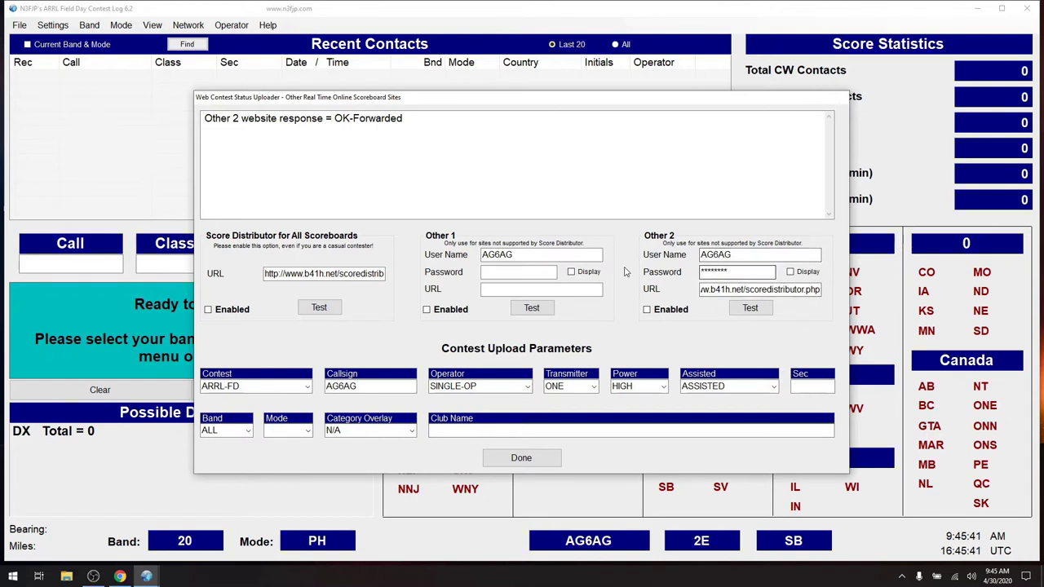
double_click(741, 273)
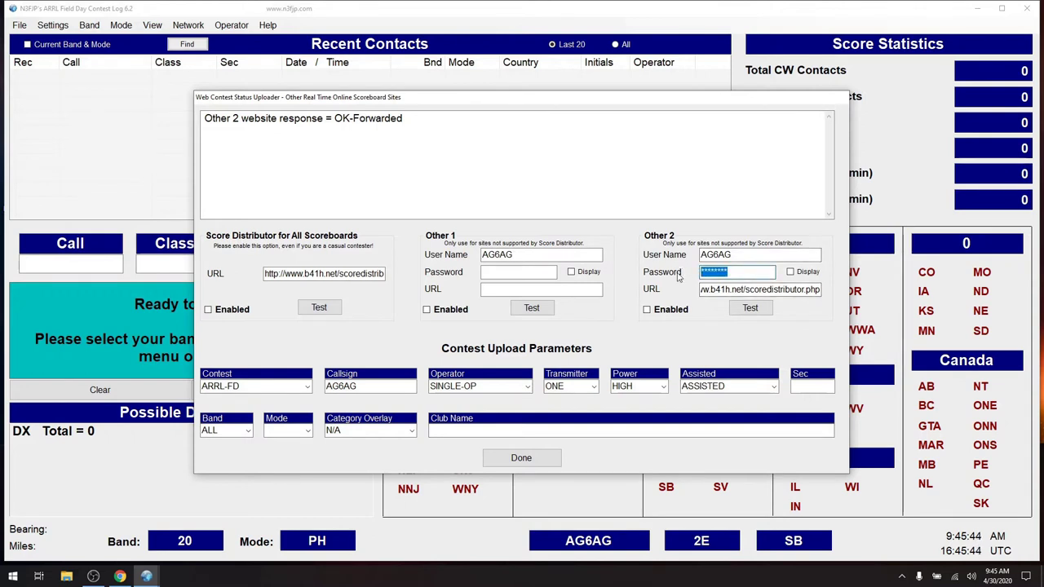
key(BackSpace)
double_click(758, 289)
key(BackSpace)
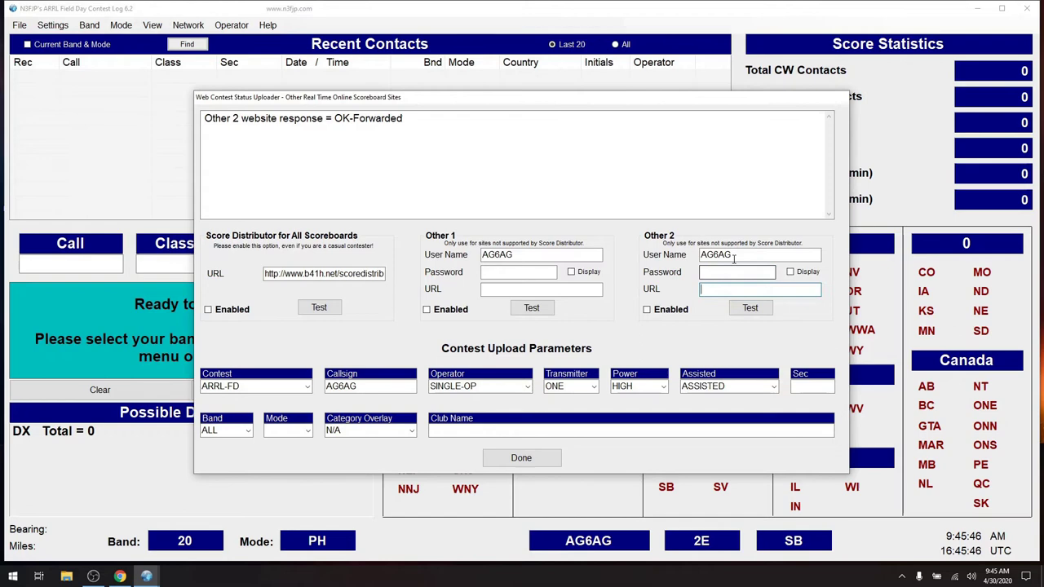
- Close the upload settings and the Field Day log, and open the N1MM+ setup instructions at the score reporting section
click(521, 458)
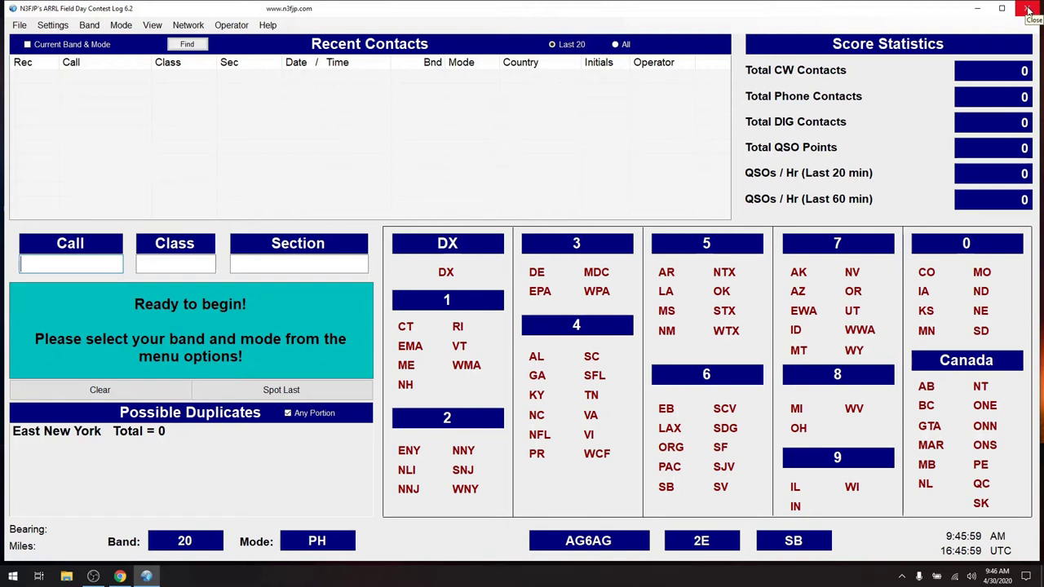
click(1028, 9)
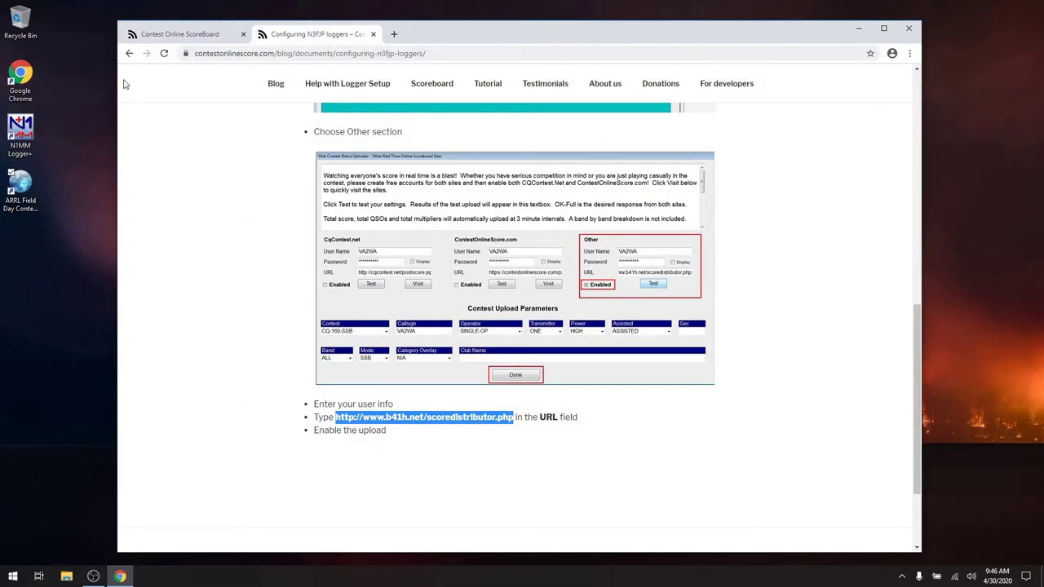
click(128, 53)
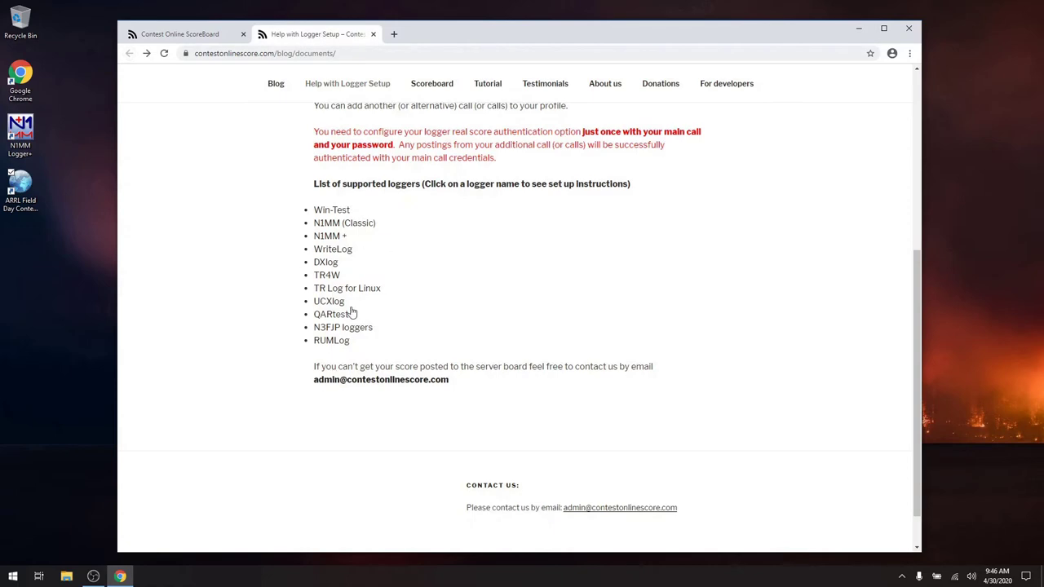
click(329, 237)
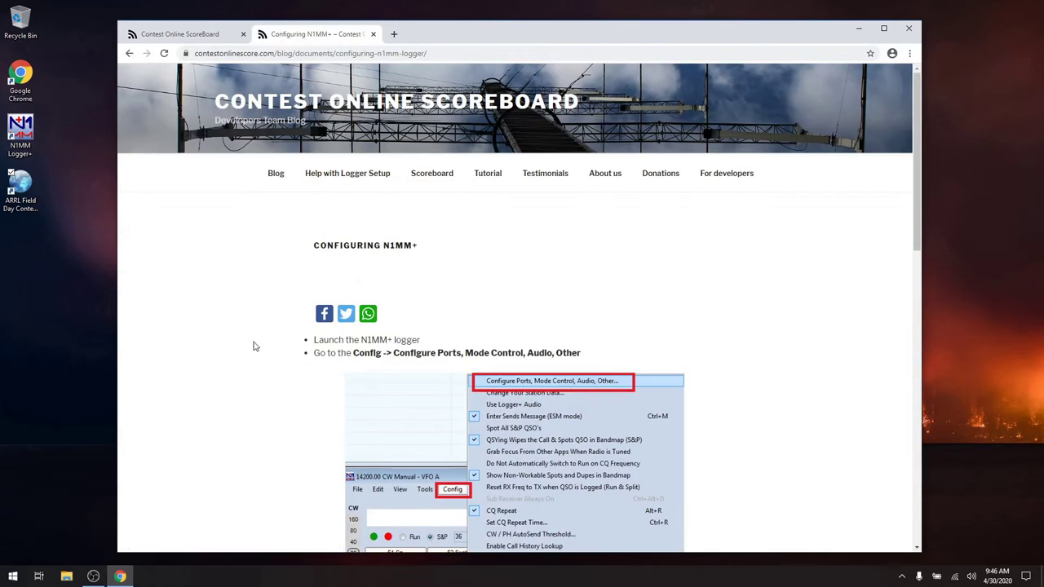
scroll(252, 340, down, 10)
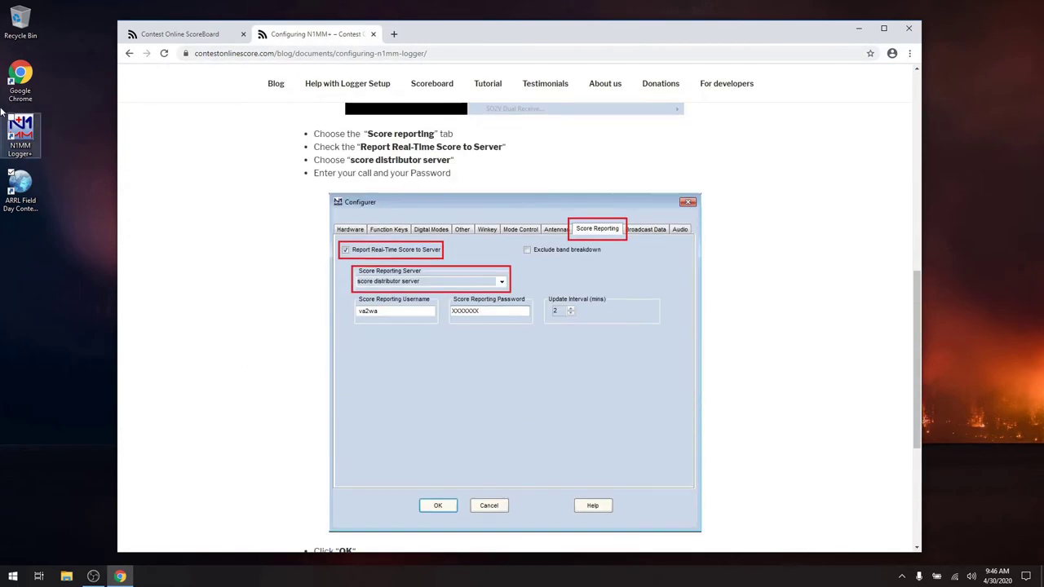
- Launch N1MM Logger+ and install its 1.0.8360 update, running the updated logger and dismissing the revision history
click(14, 124)
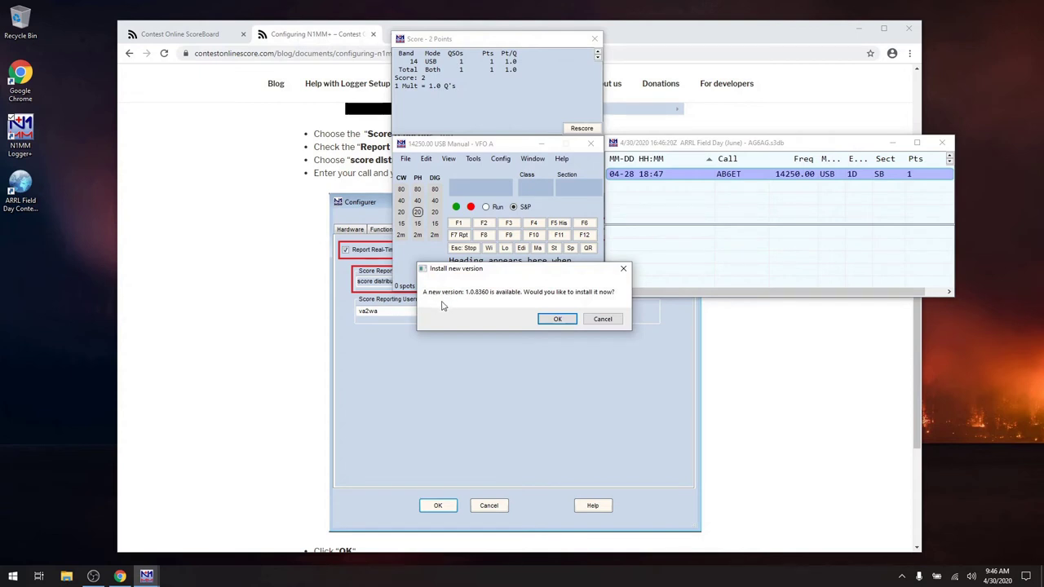
click(557, 319)
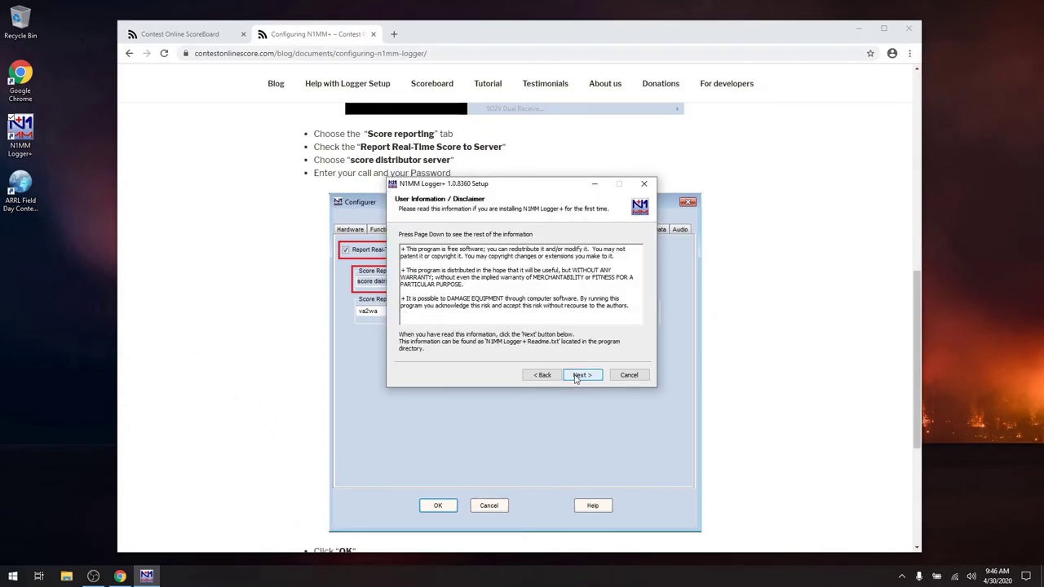
click(582, 375)
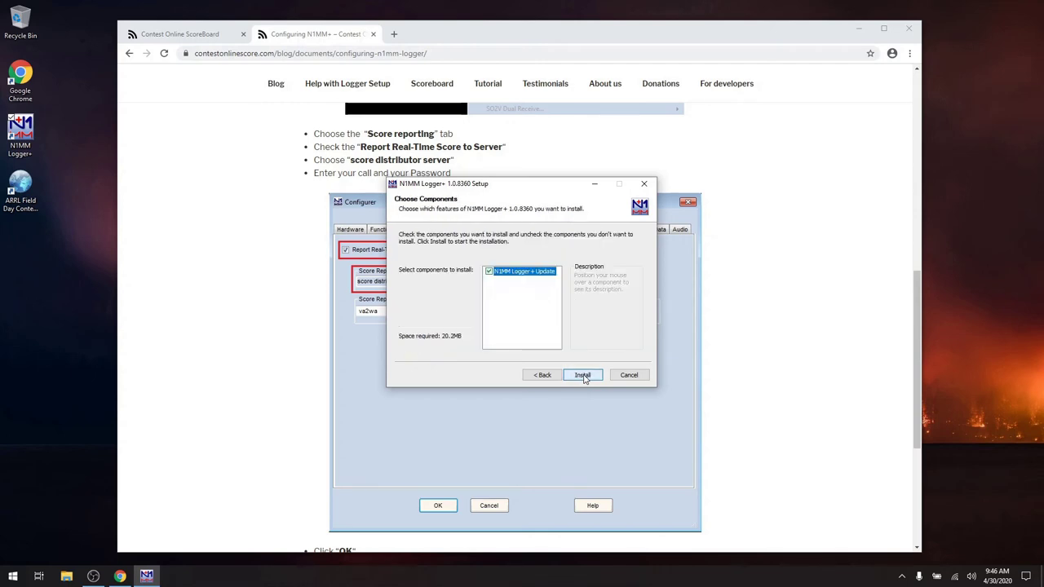
click(583, 376)
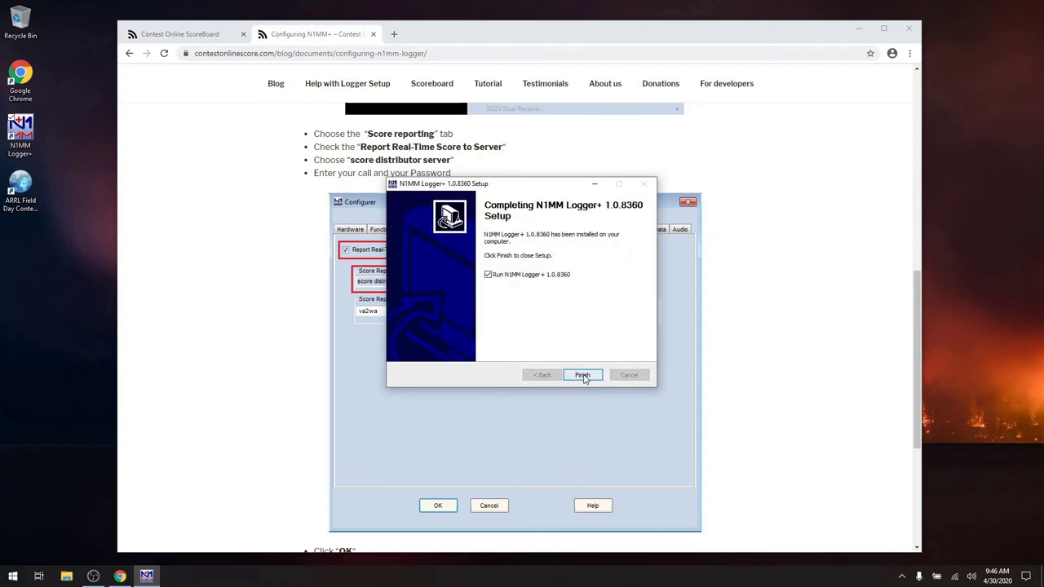
click(582, 376)
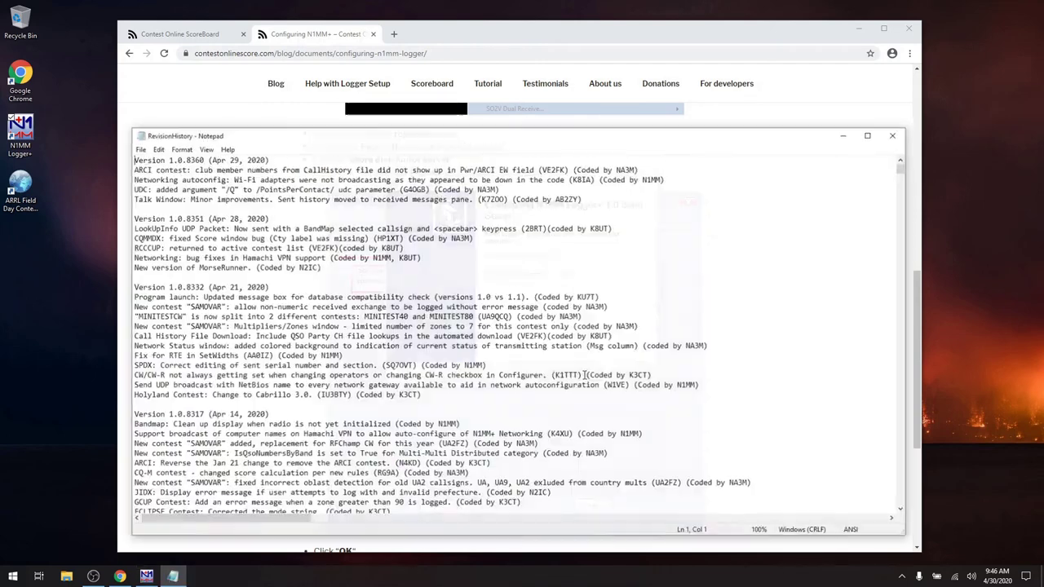
click(895, 137)
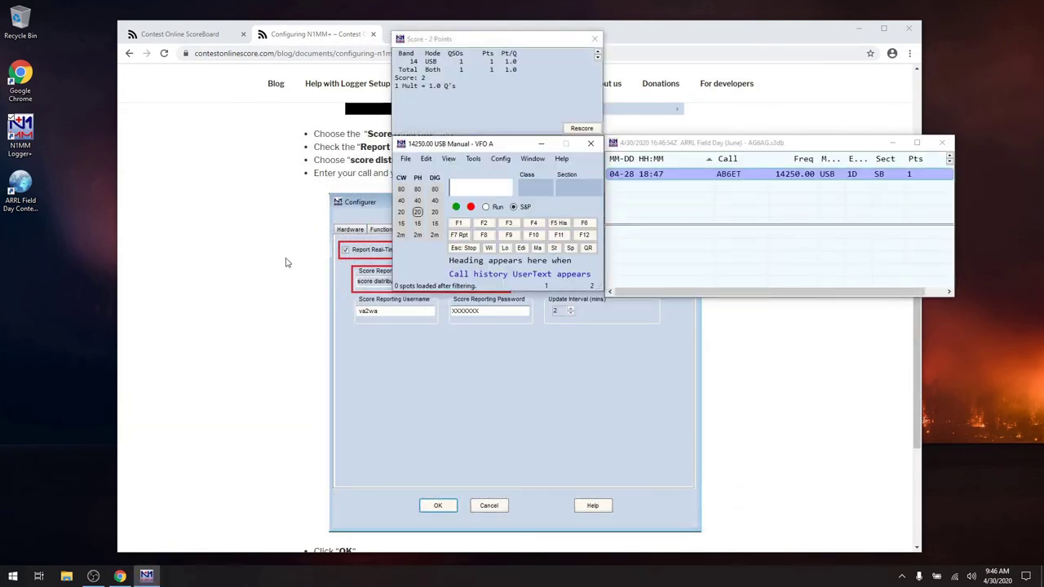
- Open the logger's score reporting configuration and compare it with the N1MM+ setup instructions in the browser
click(500, 160)
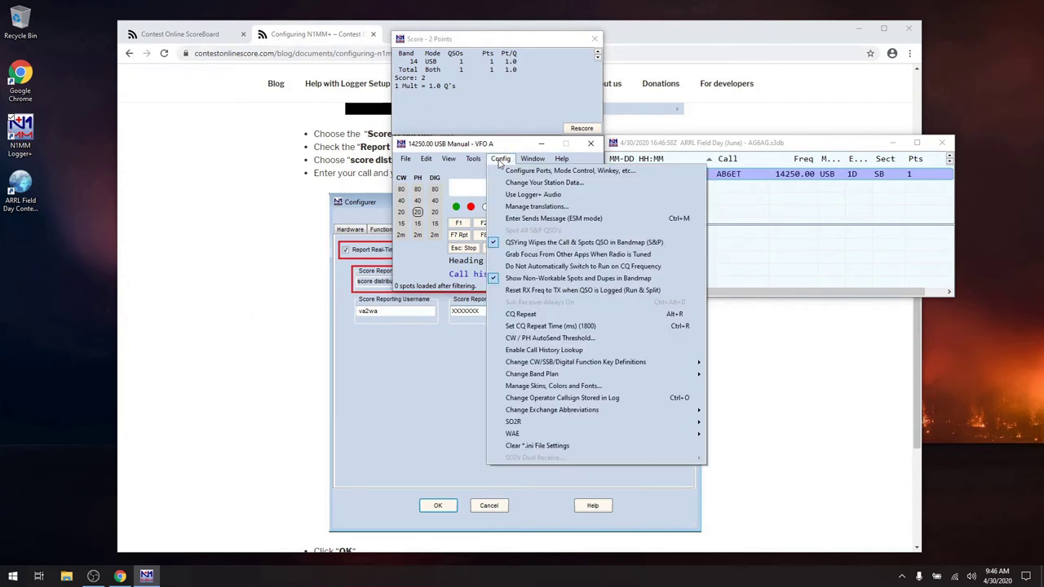
click(534, 173)
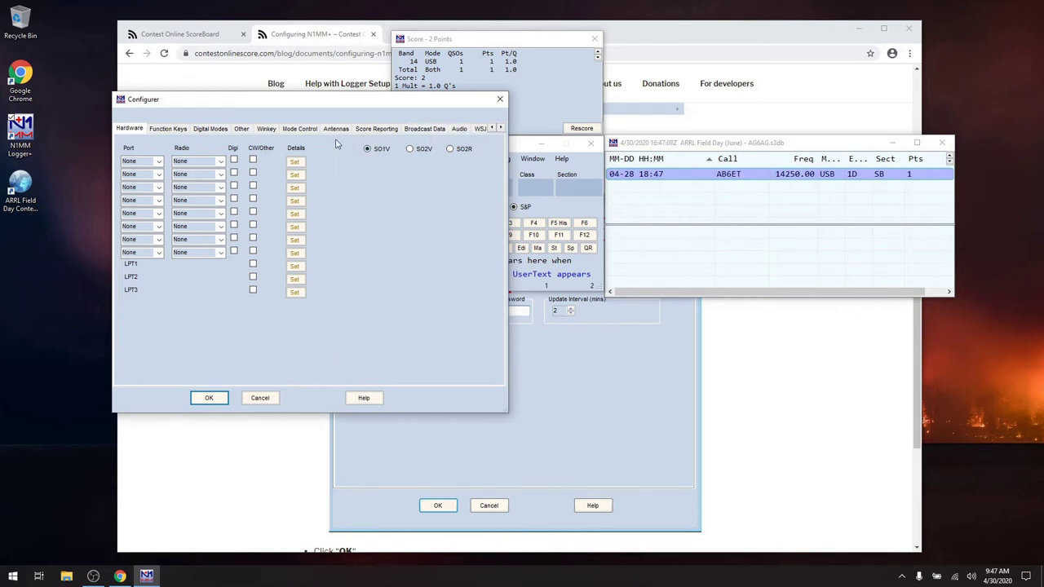
click(373, 130)
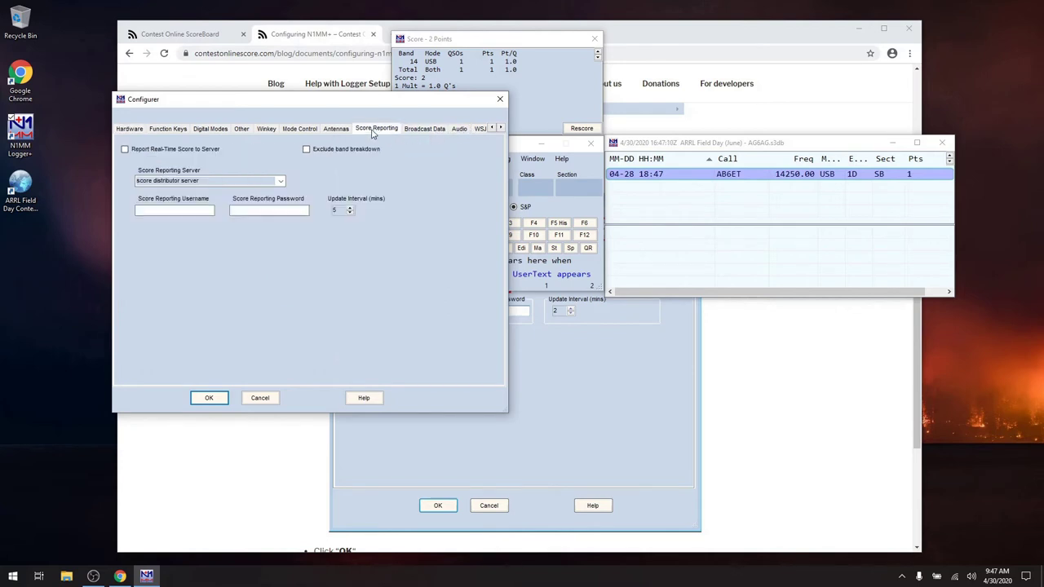
click(718, 34)
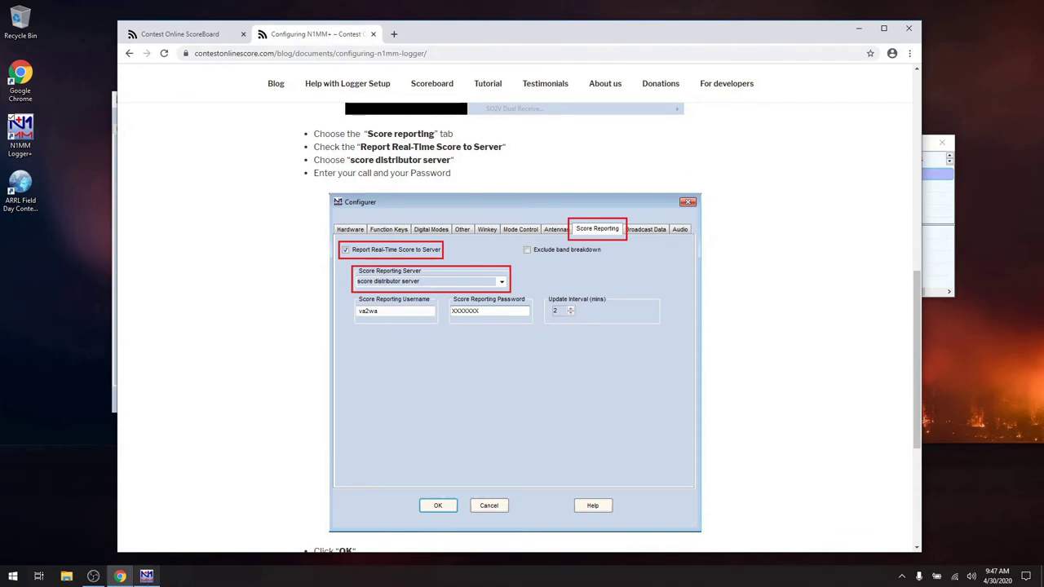
click(145, 576)
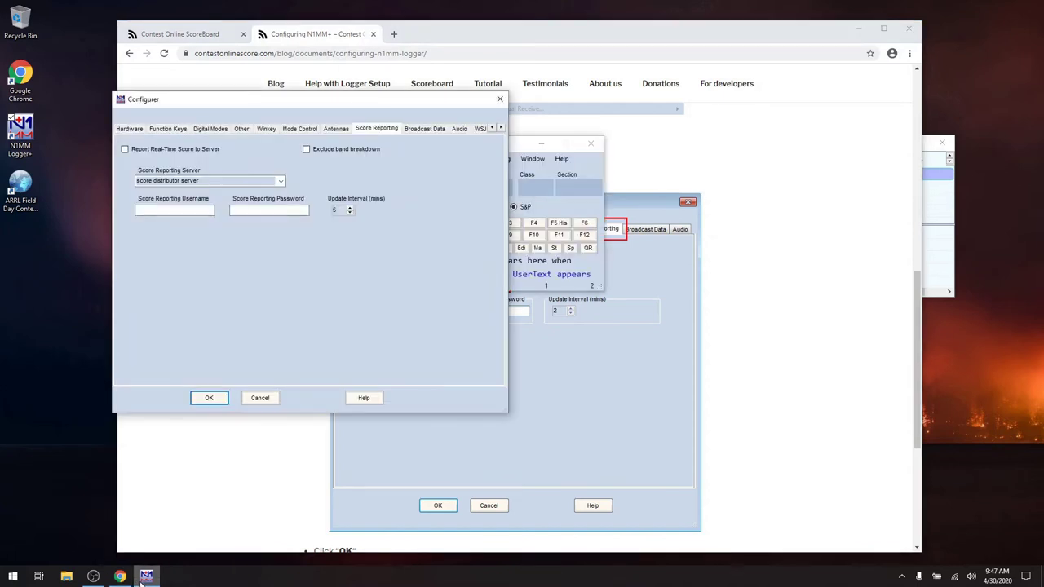
- Enter the station's call sign as score reporting username and the account password, turn on real-time score reporting, and discard the changes
click(193, 212)
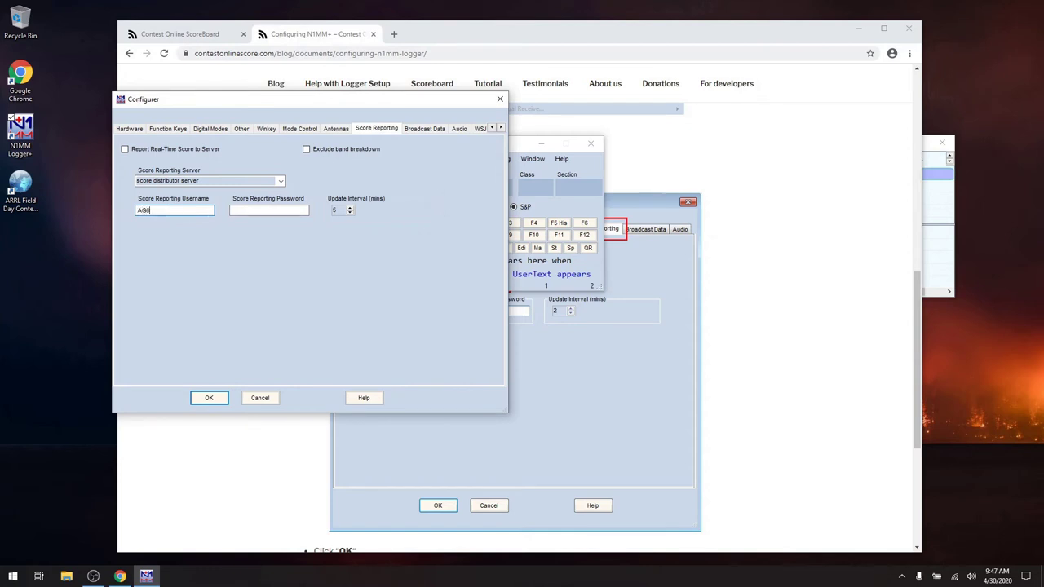
text(AG6AG)
click(266, 210)
text(xxxxxxxxxx)
click(140, 150)
click(258, 399)
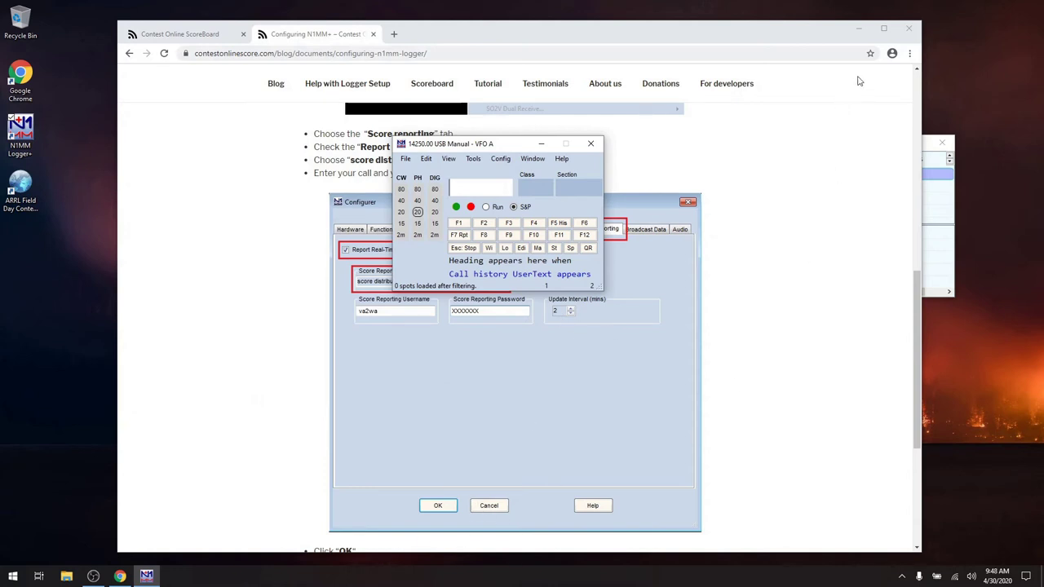
- Close the browser and set the N1MM entry window's frequency to 7213 kHz
click(908, 39)
click(909, 29)
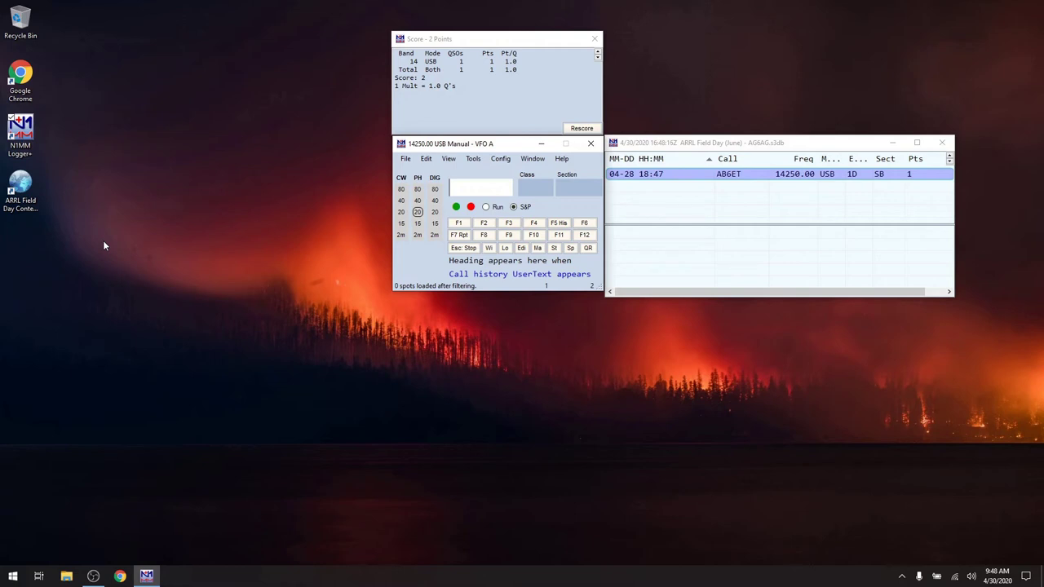
text(7213)
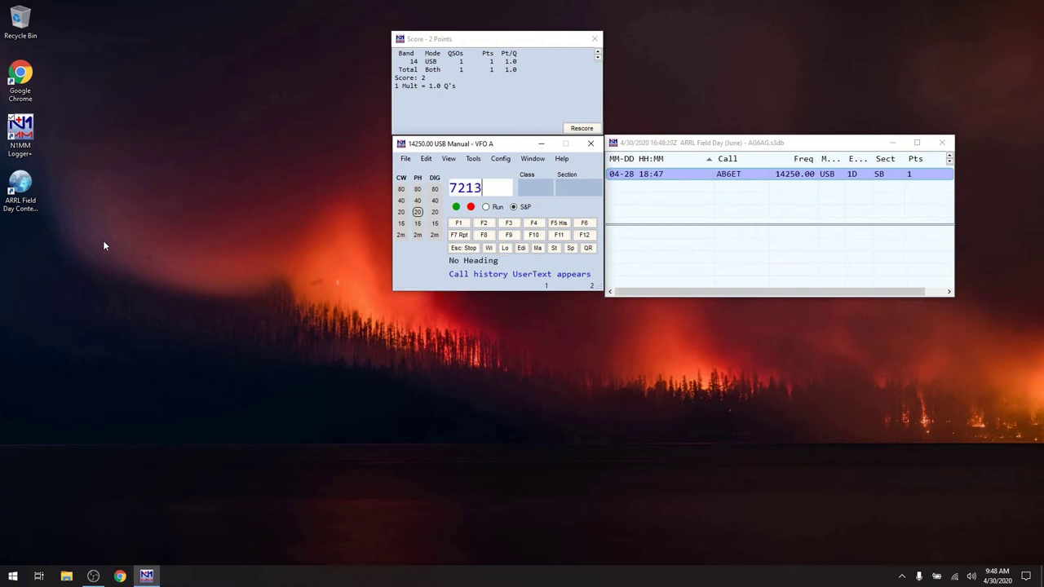
key(Return)
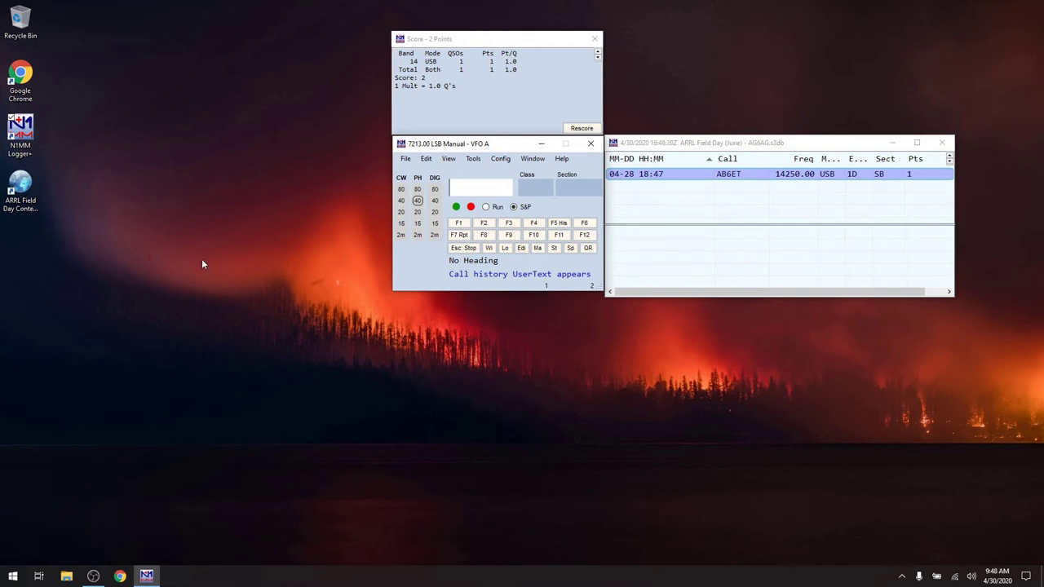
- Set the entry window's mode to LSB, switch it to USB, and return it to LSB
text(LS)
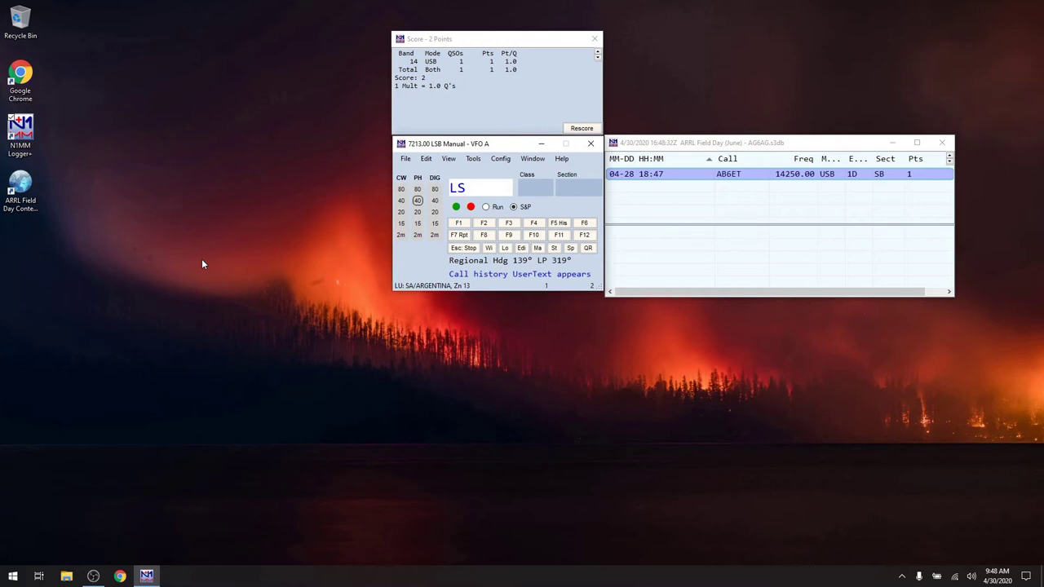
text(B)
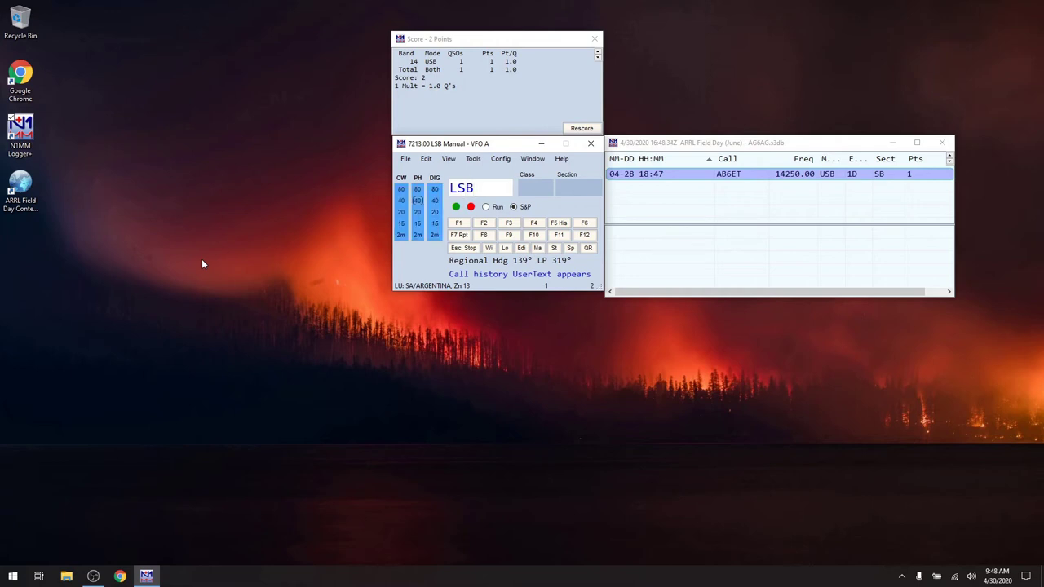
key(Return)
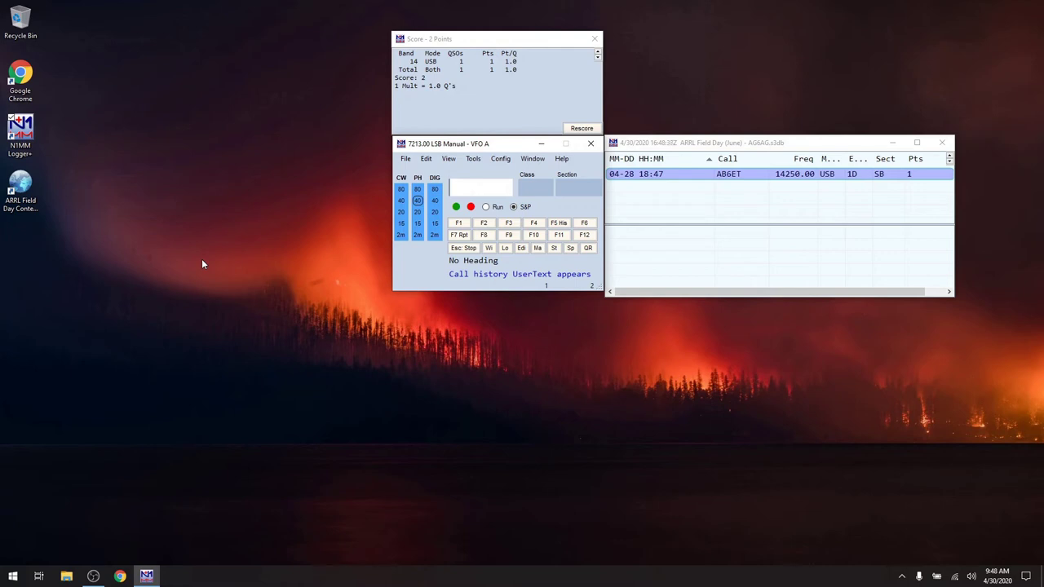
text(USB)
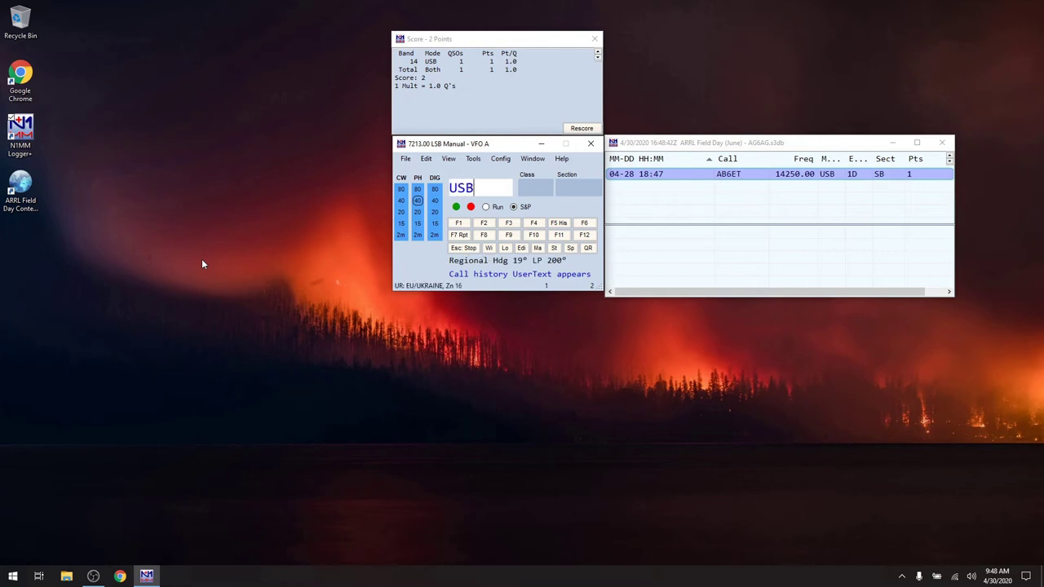
key(Return)
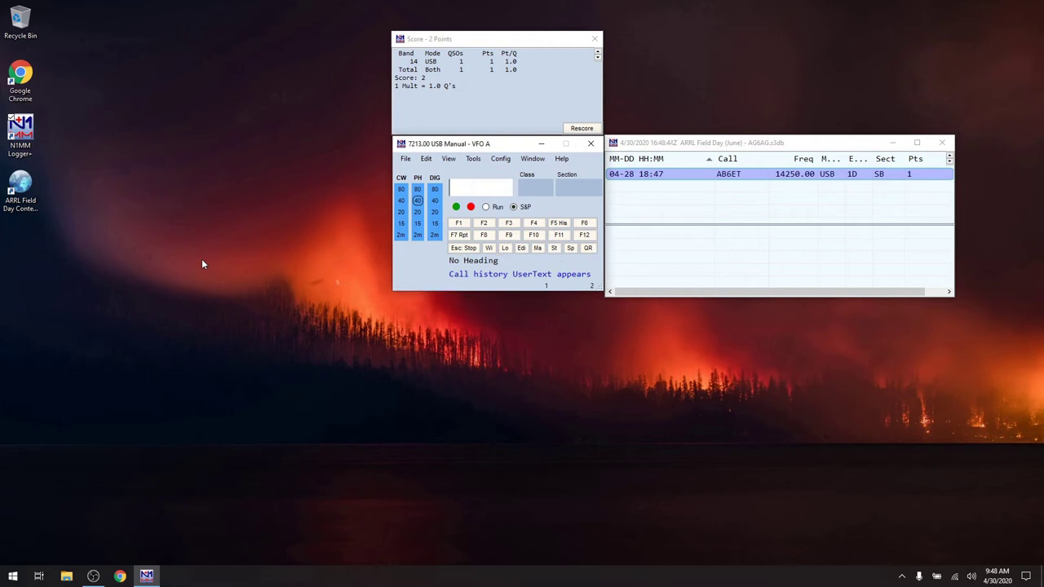
text(LSB)
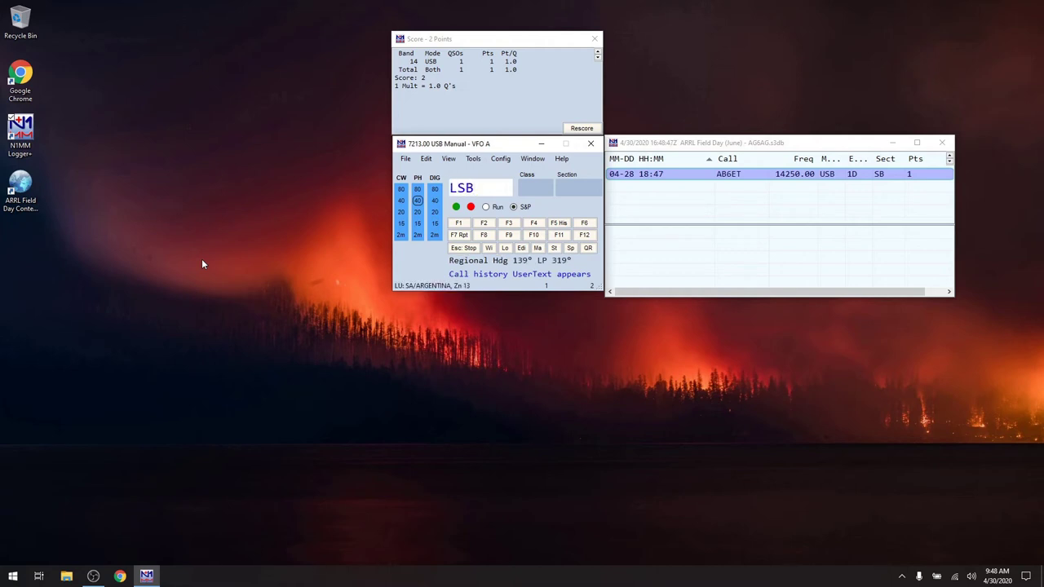
key(Return)
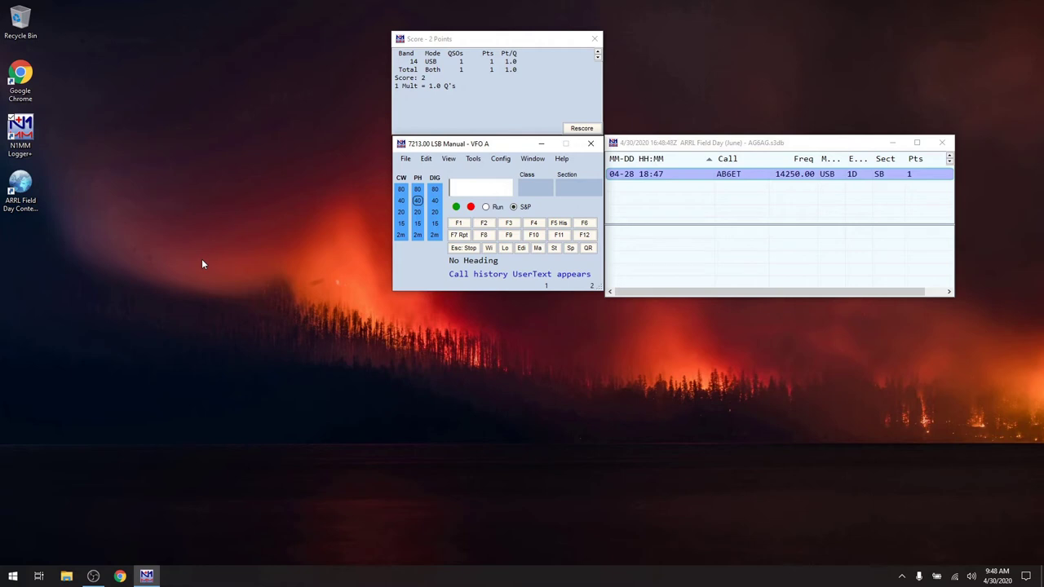
- Log a contact with N6PK using class 1E and section SB
text(N6PK)
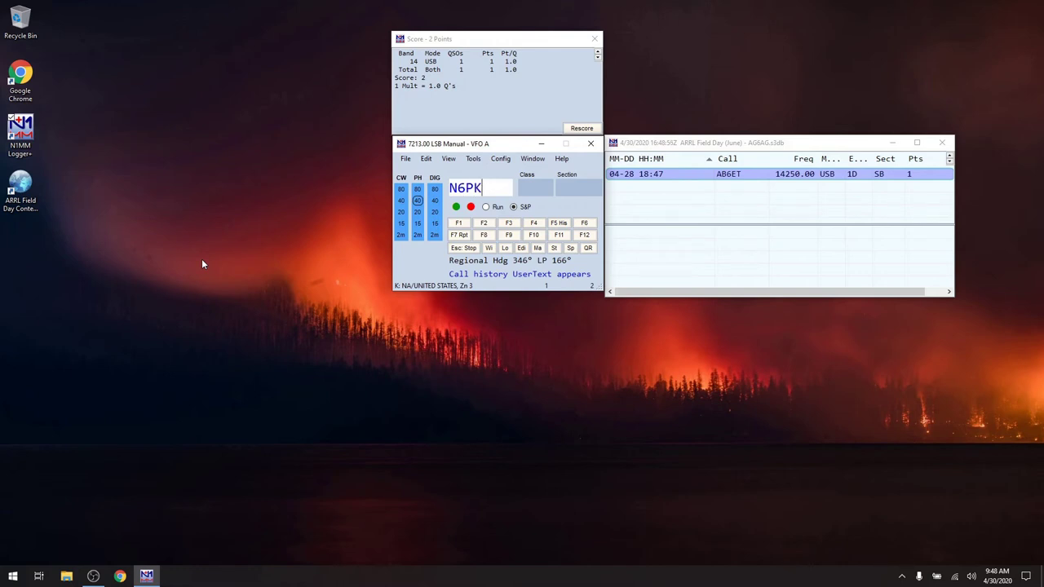
key(Return)
key(space)
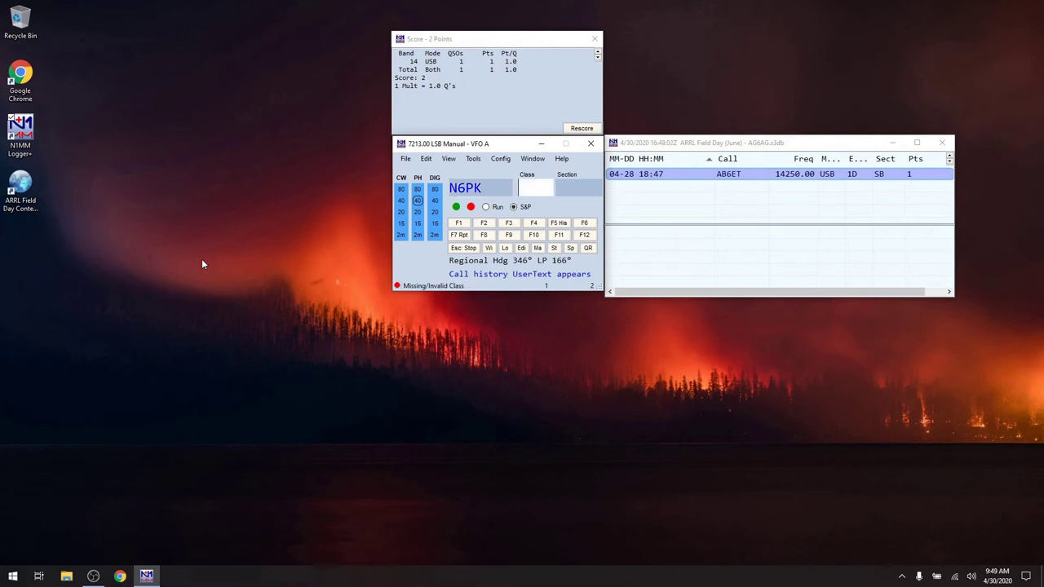
text(1E)
key(space)
text(SB)
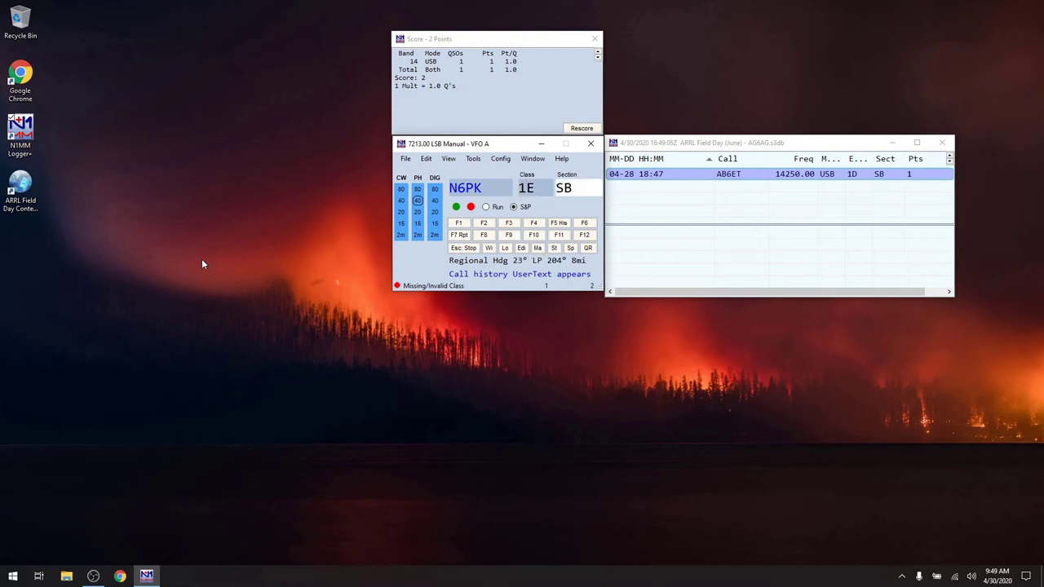
key(Return)
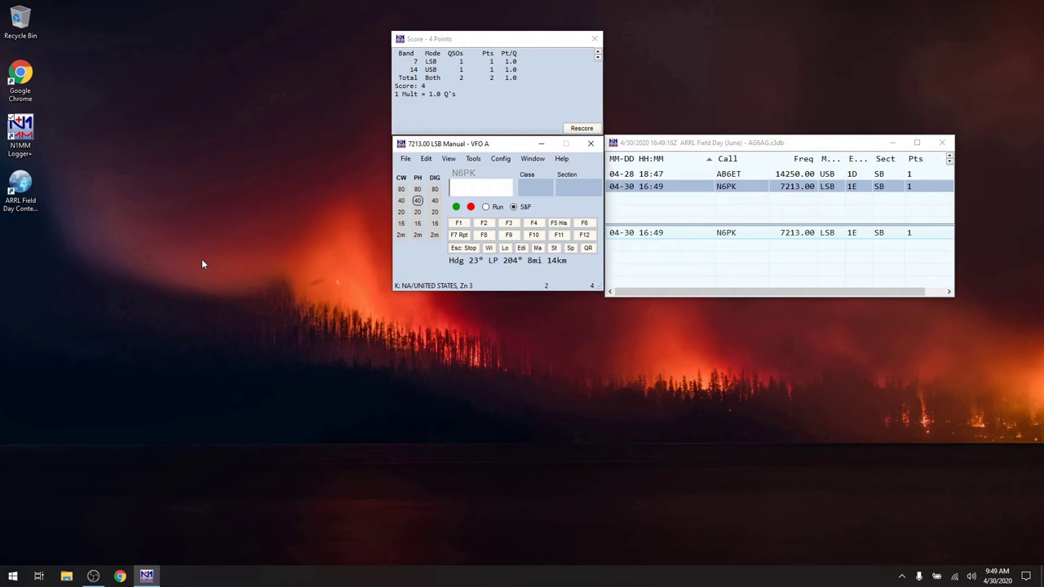
- Export the contest log to an ADIF file named AG6AG in the ExportFiles folder
click(405, 159)
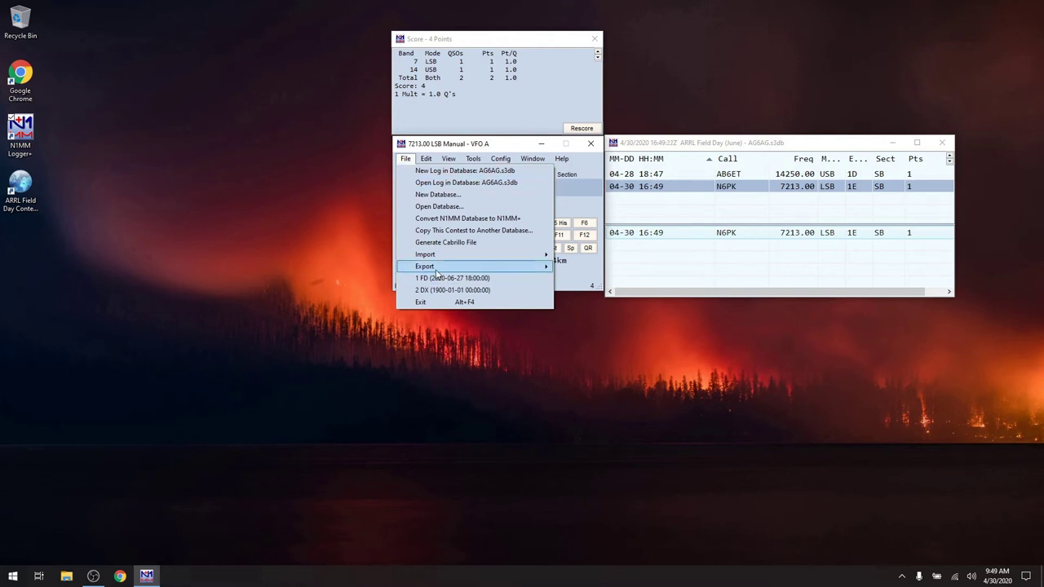
mouse_move(439, 269)
mouse_move(613, 277)
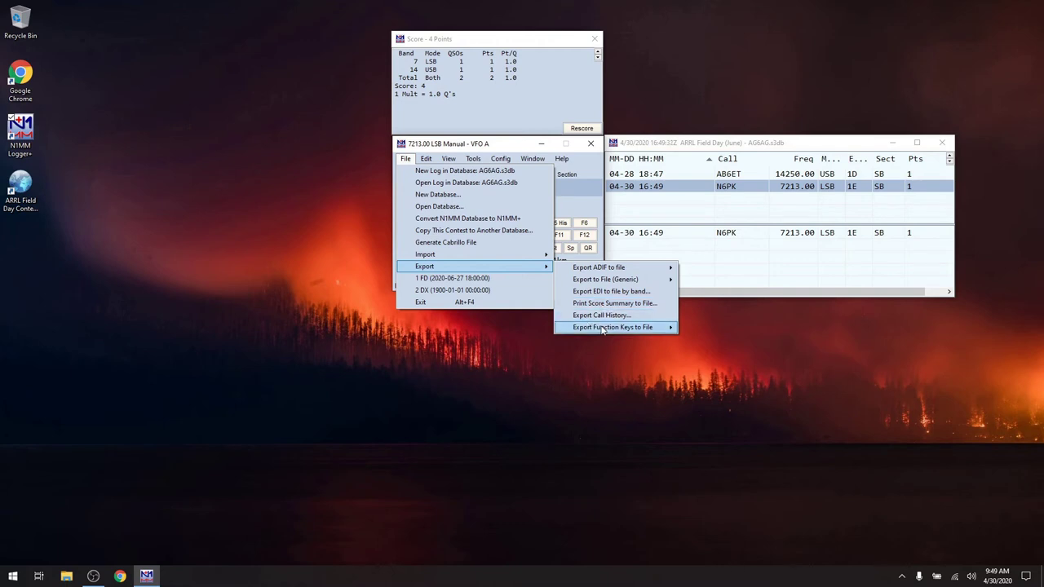
mouse_move(604, 328)
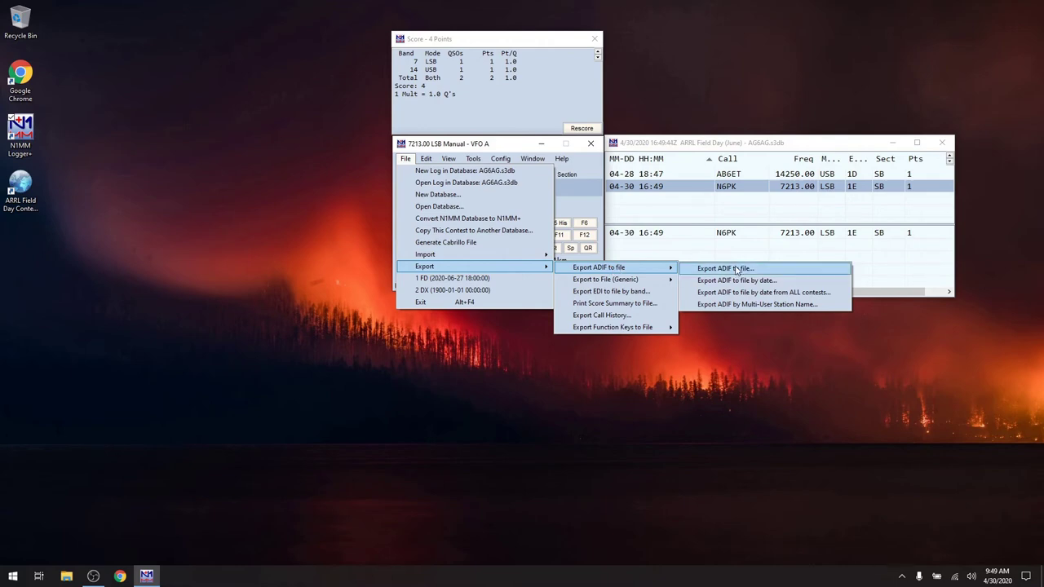
click(737, 269)
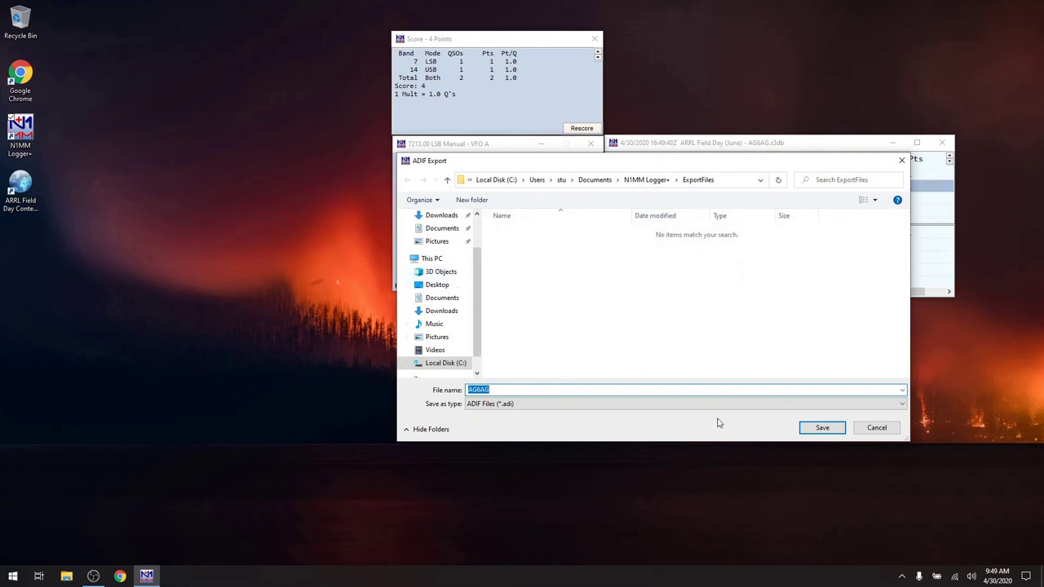
click(822, 430)
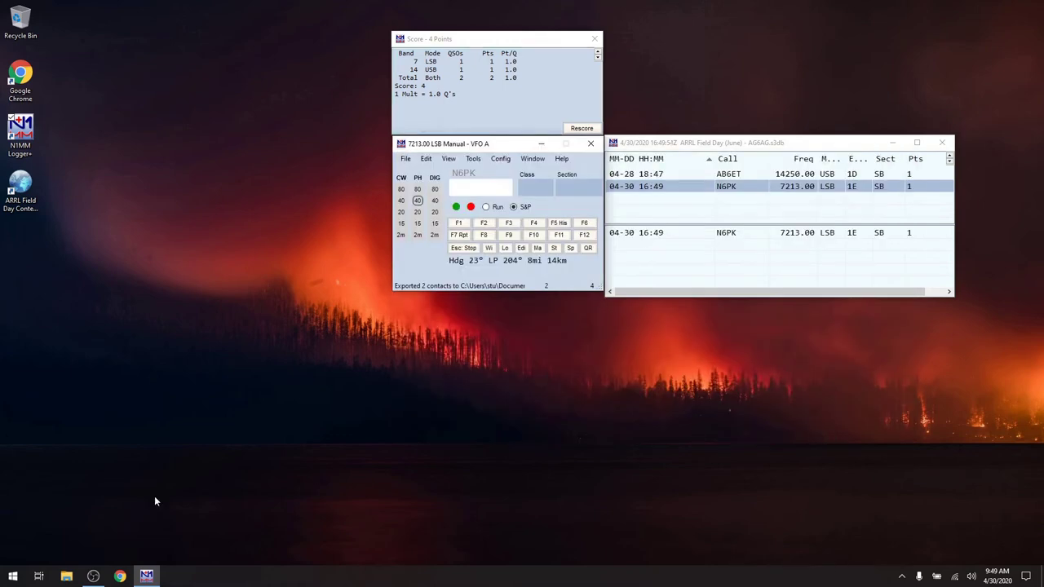
- Switch to File Explorer and open the ExportFiles folder inside the N1MM Logger+ documents folder
click(67, 576)
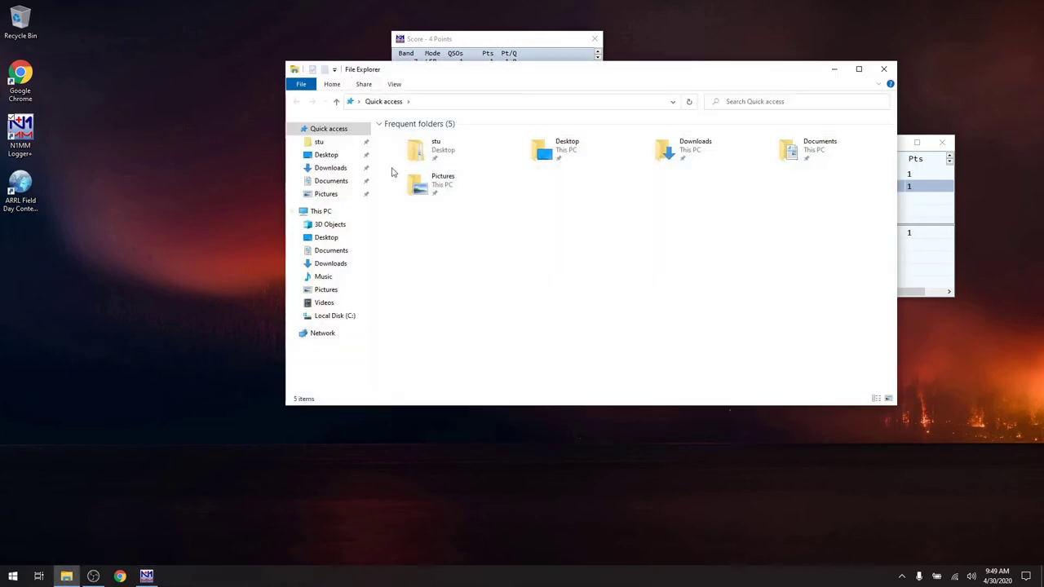
click(326, 185)
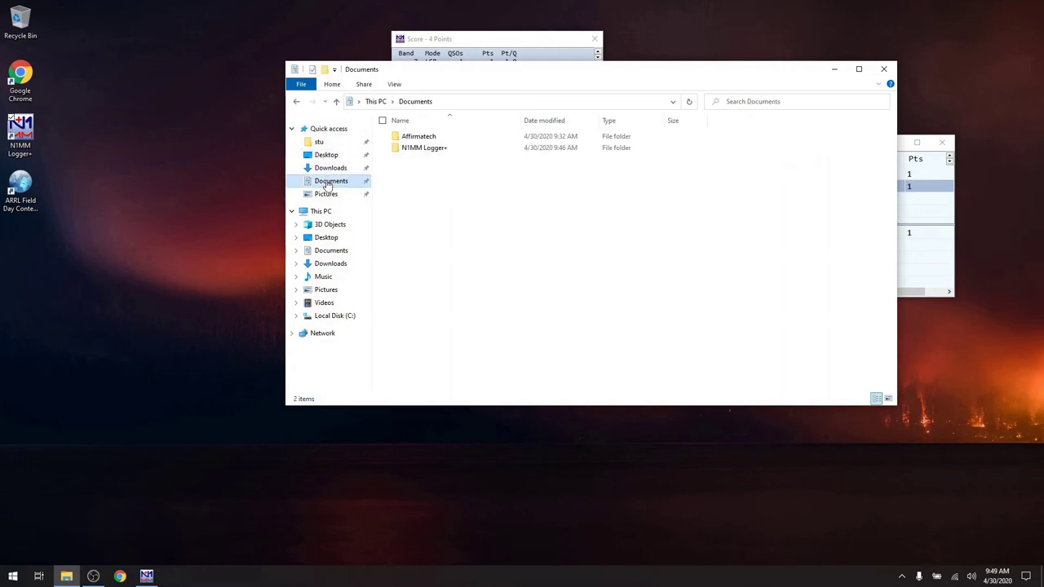
click(426, 147)
double_click(414, 149)
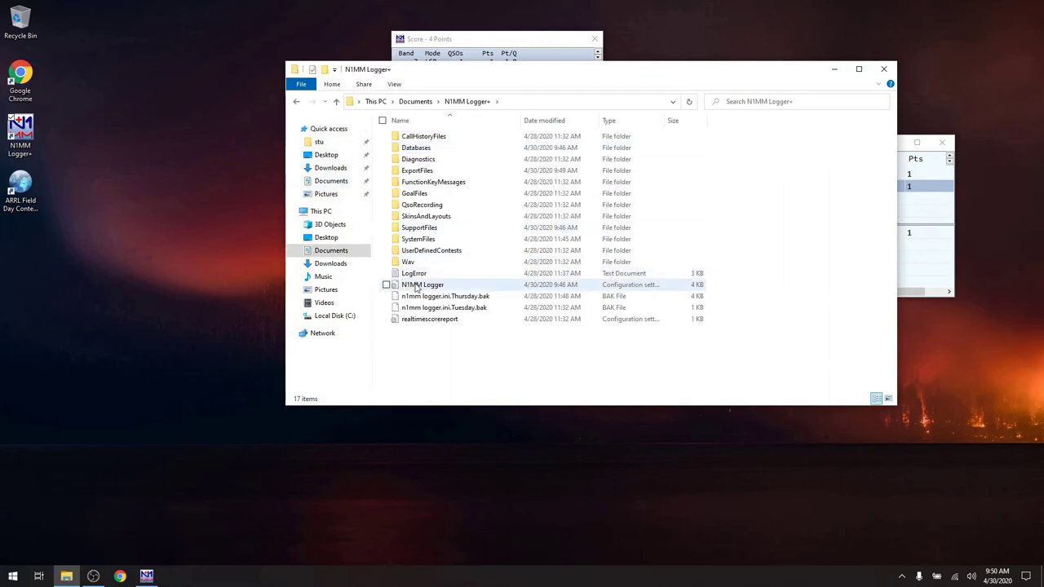
click(414, 173)
double_click(414, 173)
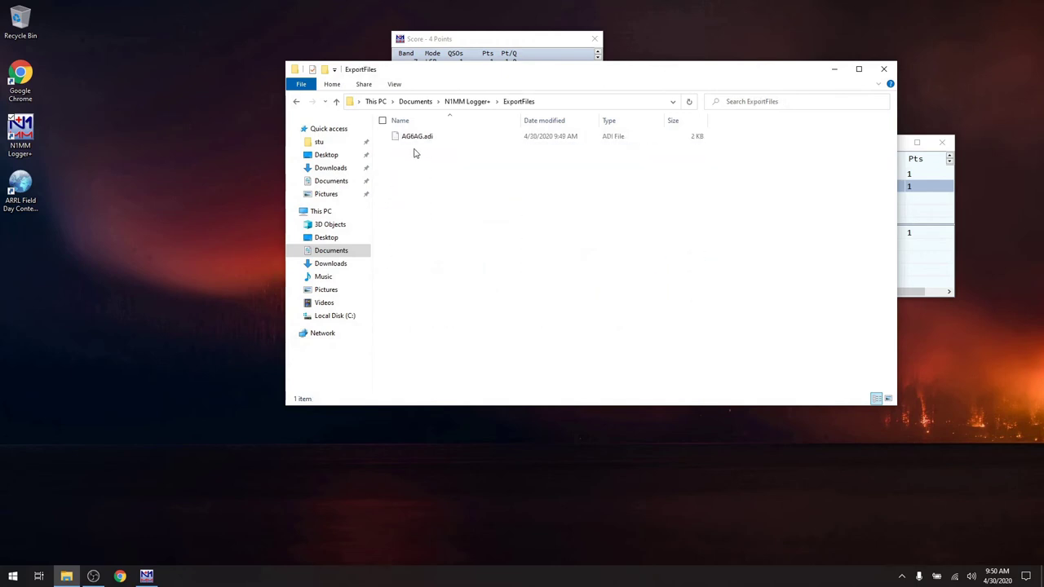
- Open AG6AG.adi in Notepad without making it the default app for .adi files
click(411, 139)
right_click(411, 138)
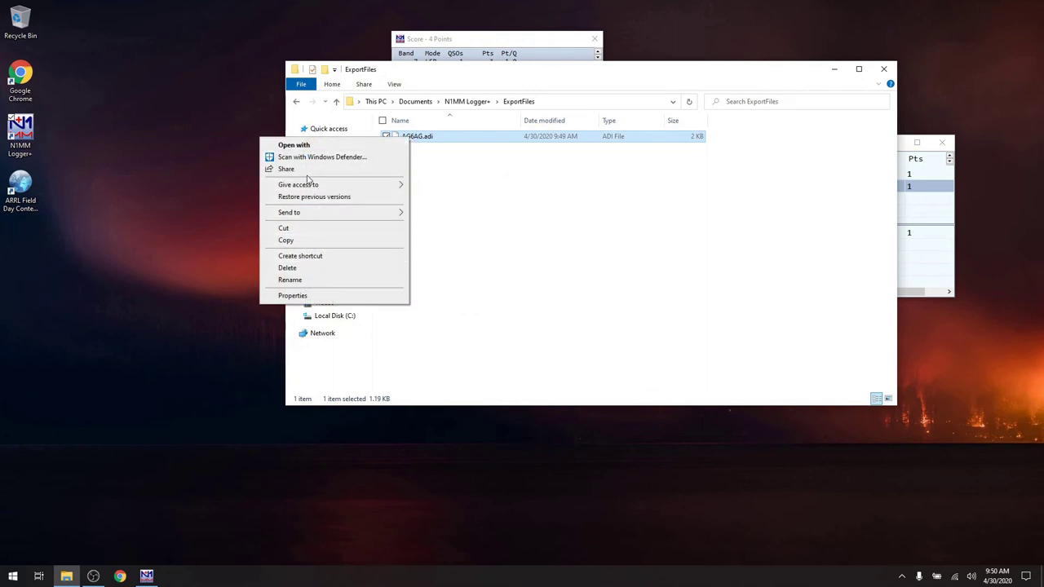
click(299, 148)
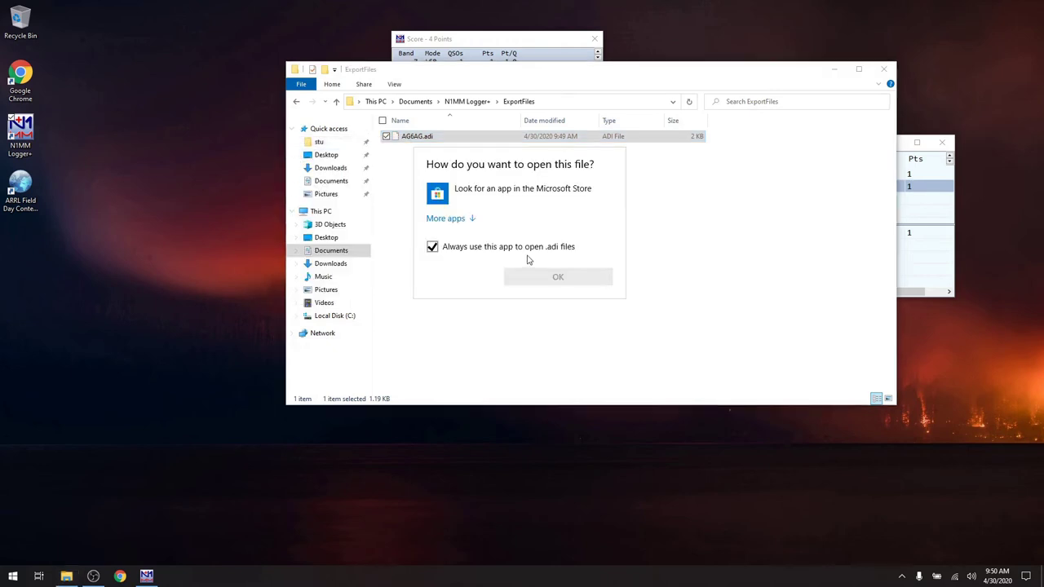
click(432, 247)
click(442, 218)
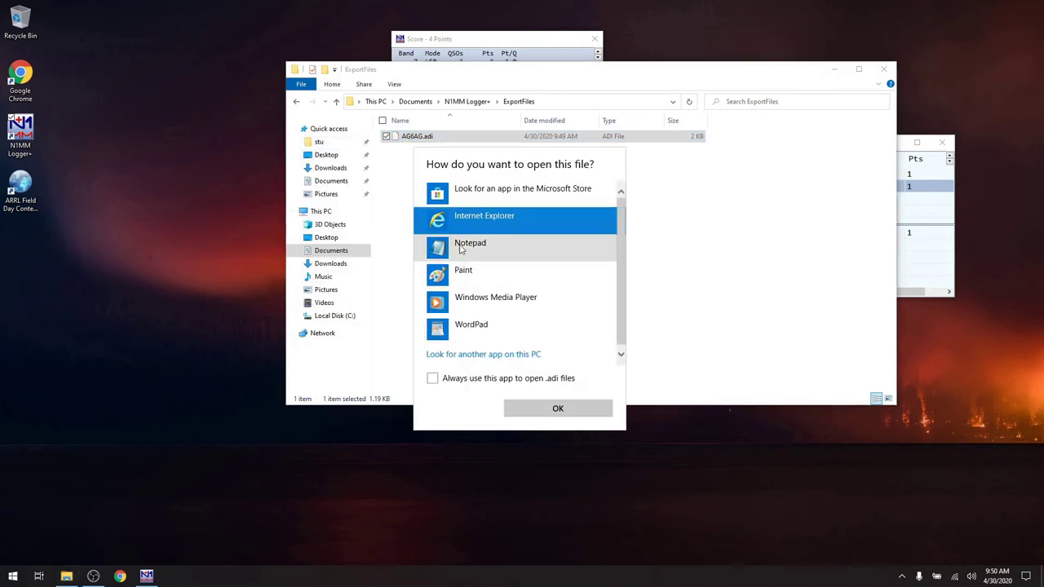
click(453, 246)
click(558, 408)
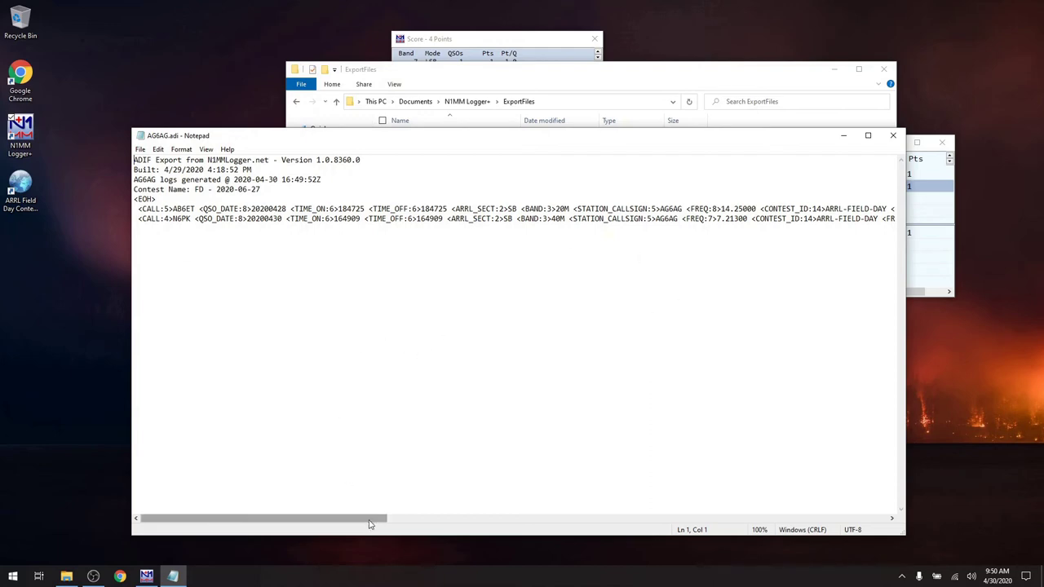
- Examine the exported contact records through to the line ends, and close Notepad and File Explorer
drag(362, 522, 909, 524)
click(893, 135)
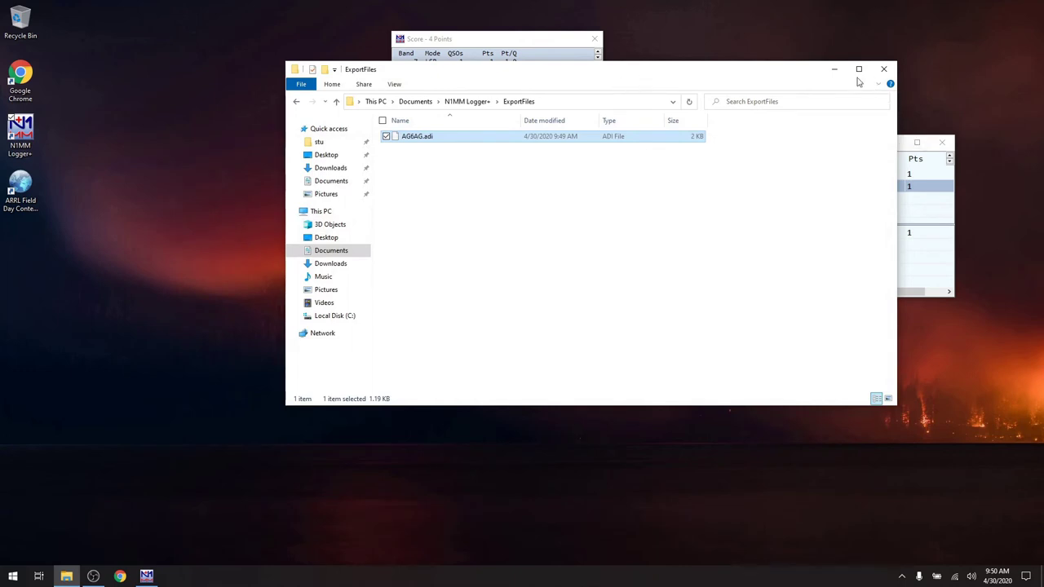
click(884, 69)
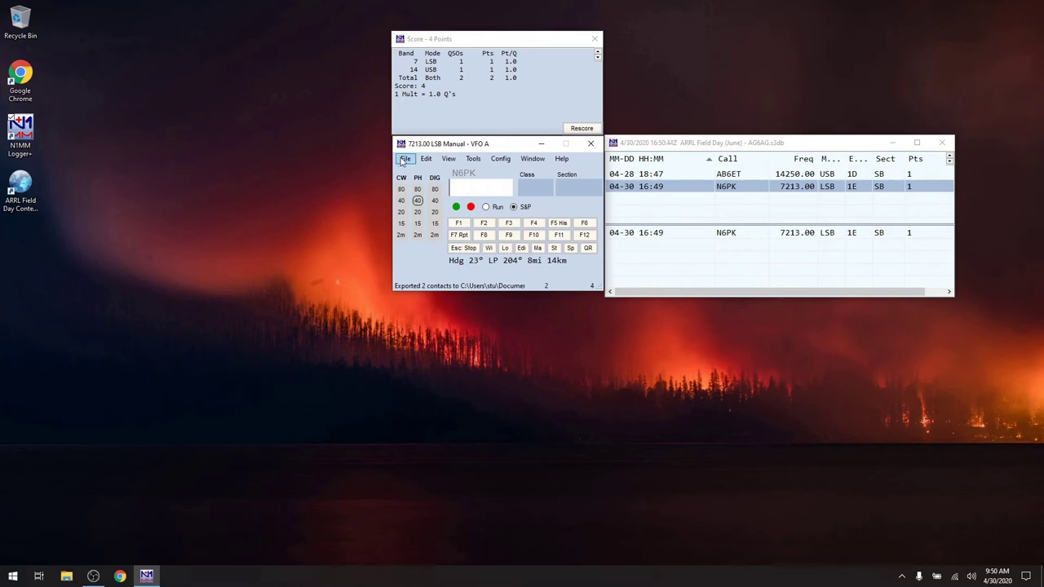
click(402, 161)
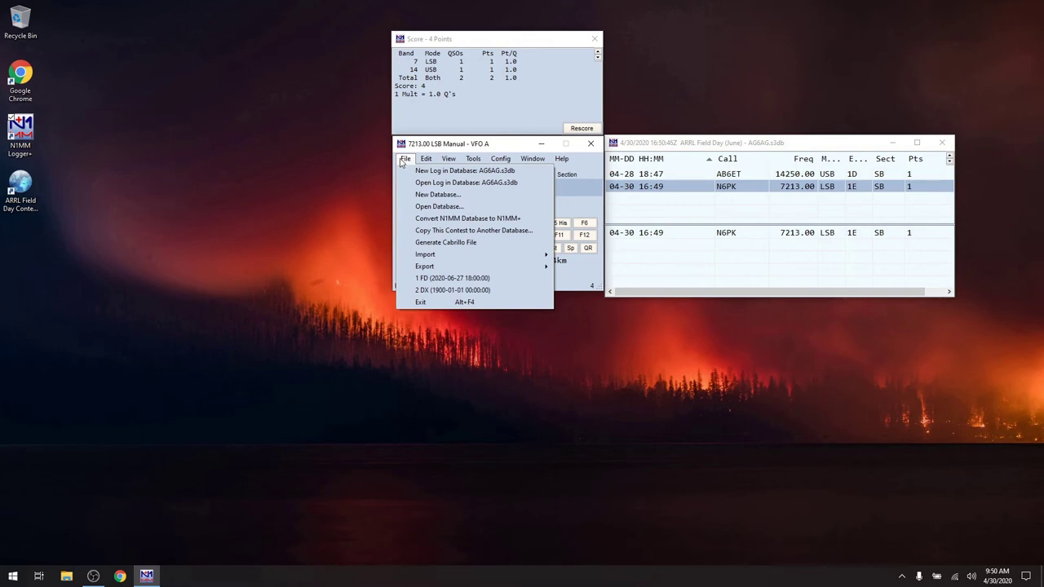
click(442, 247)
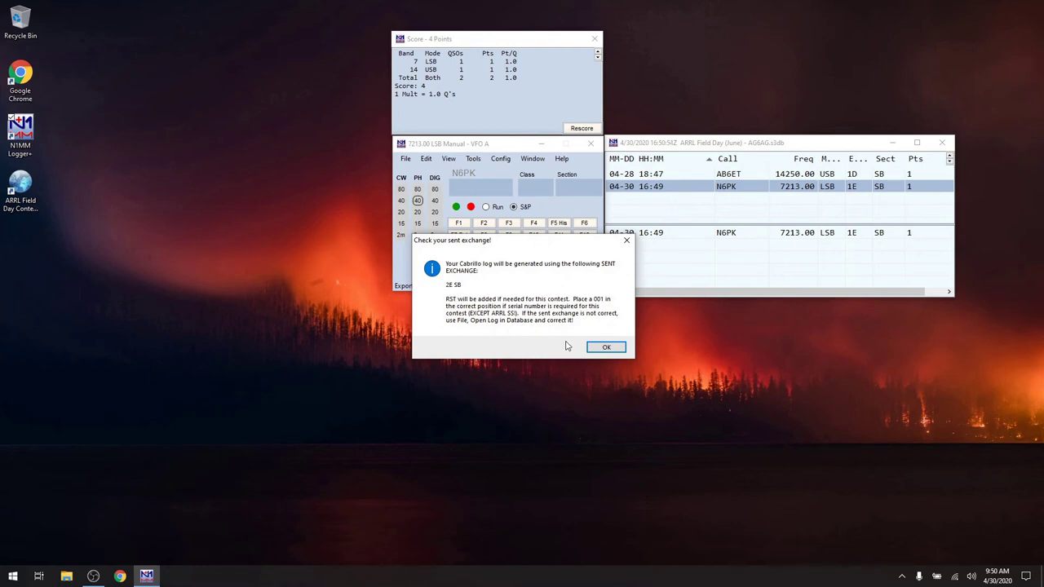
click(605, 348)
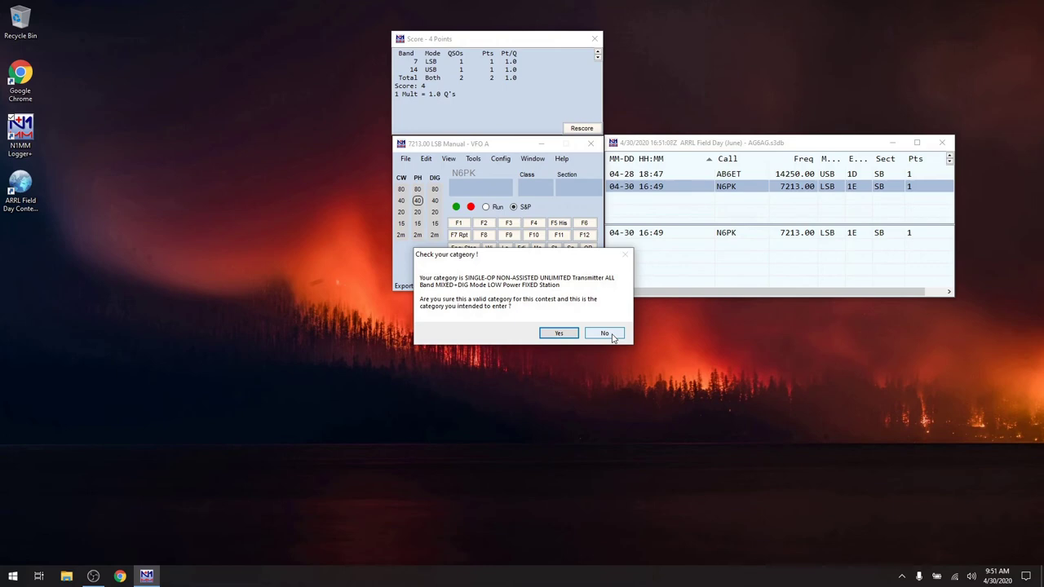
click(614, 337)
click(597, 326)
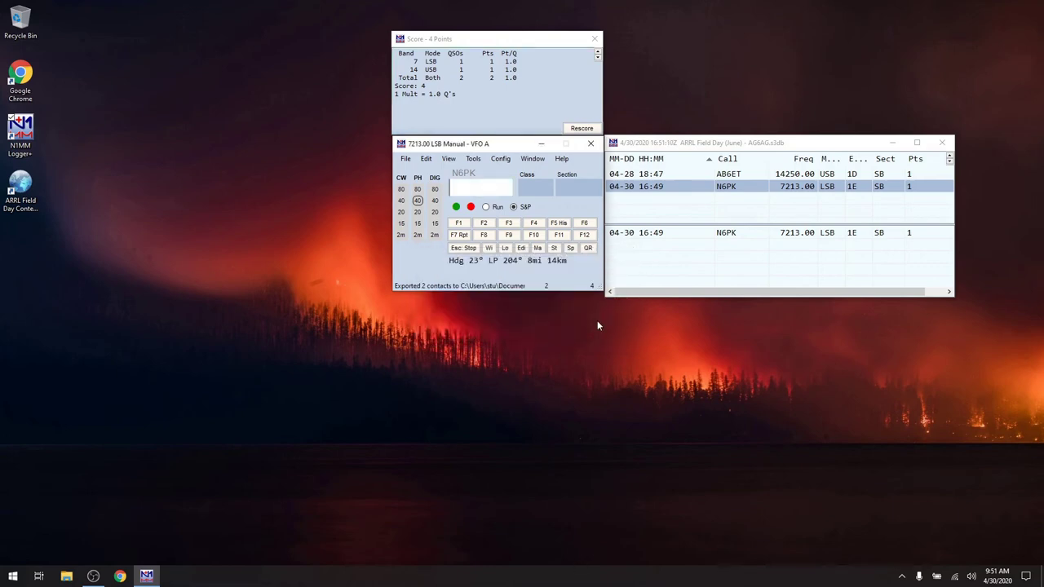
- Open the existing ARRL Field Day log's contest settings and change the assisted category to ASSISTED, keeping the mode category SSB+CW+DIGITAL
click(406, 159)
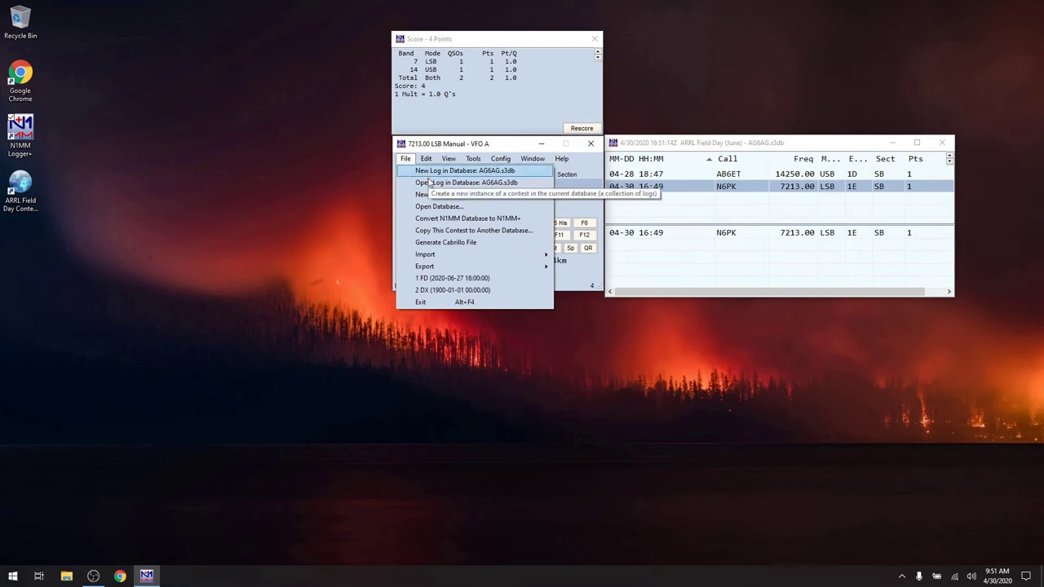
click(429, 183)
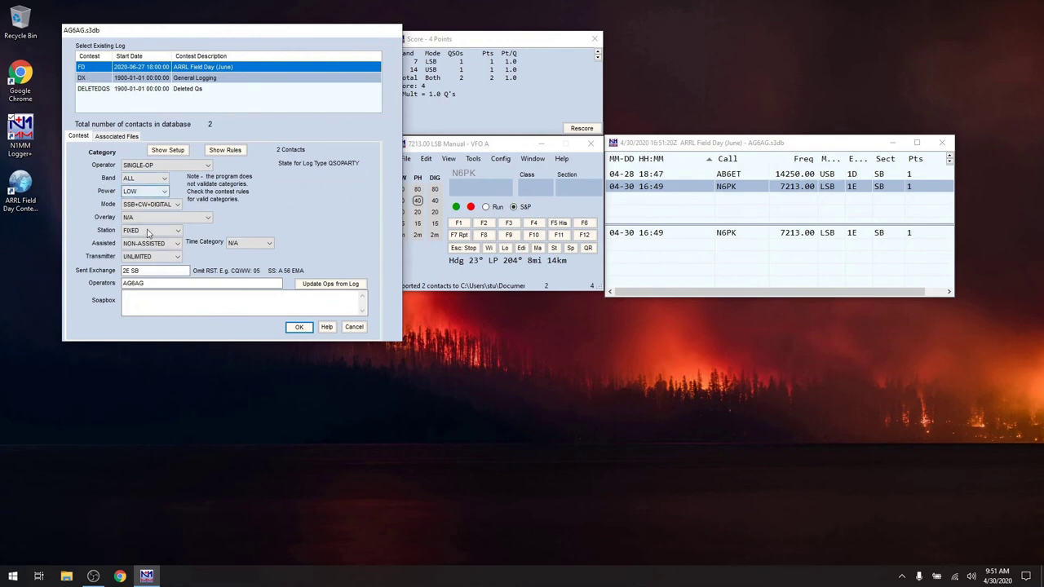
click(164, 244)
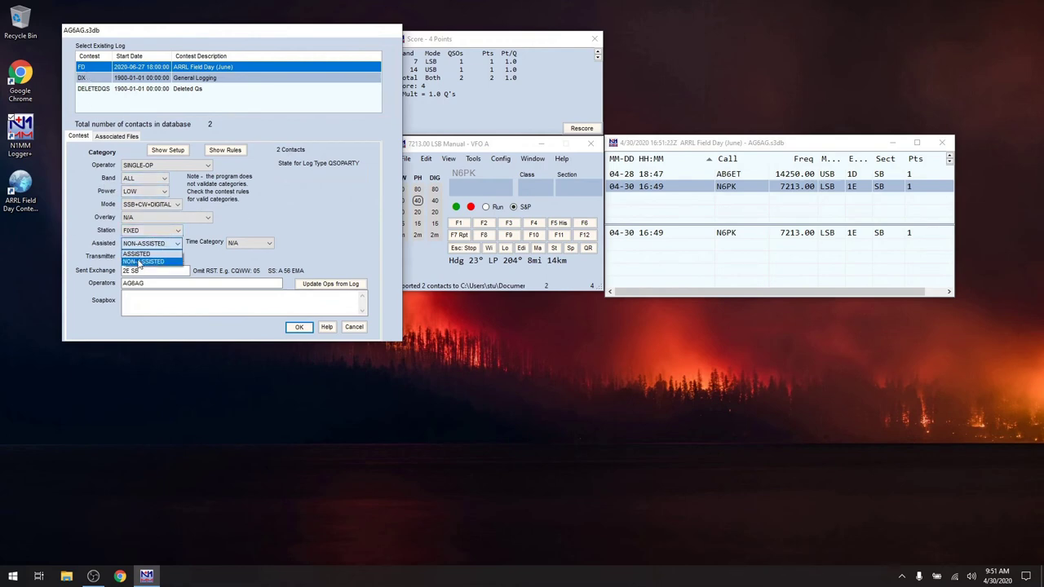
click(137, 254)
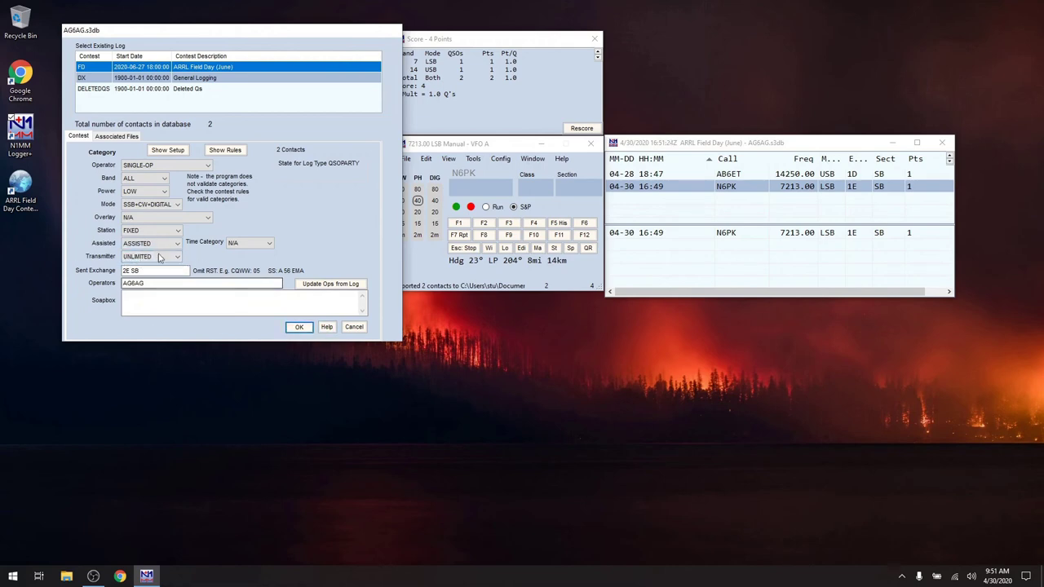
click(178, 207)
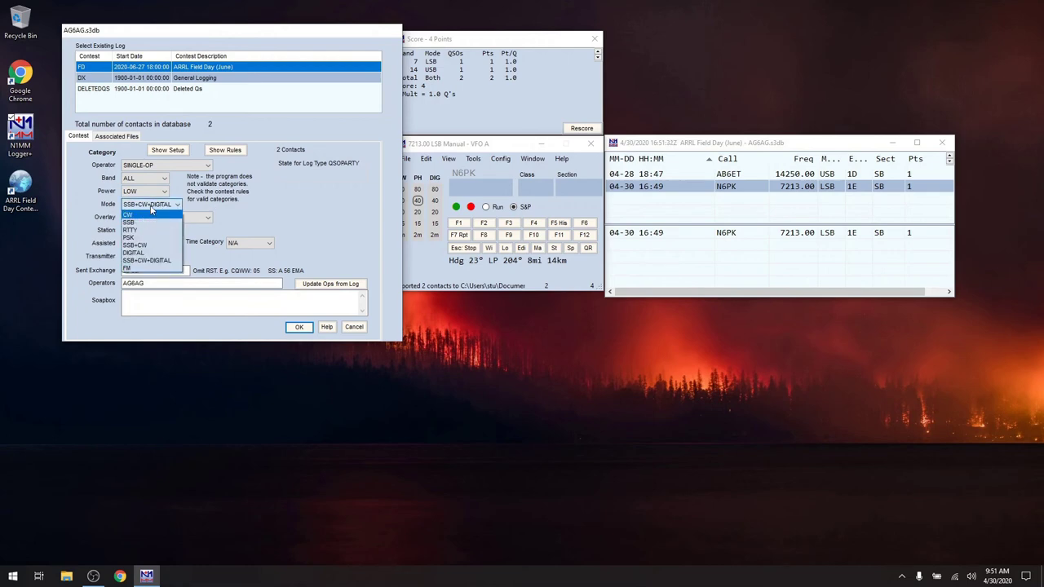
click(147, 206)
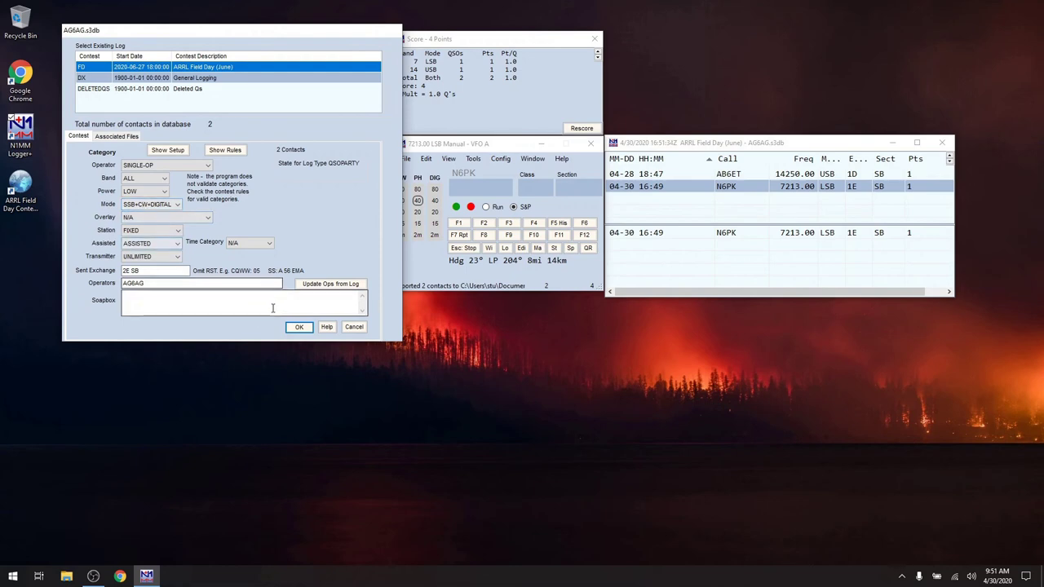
click(298, 328)
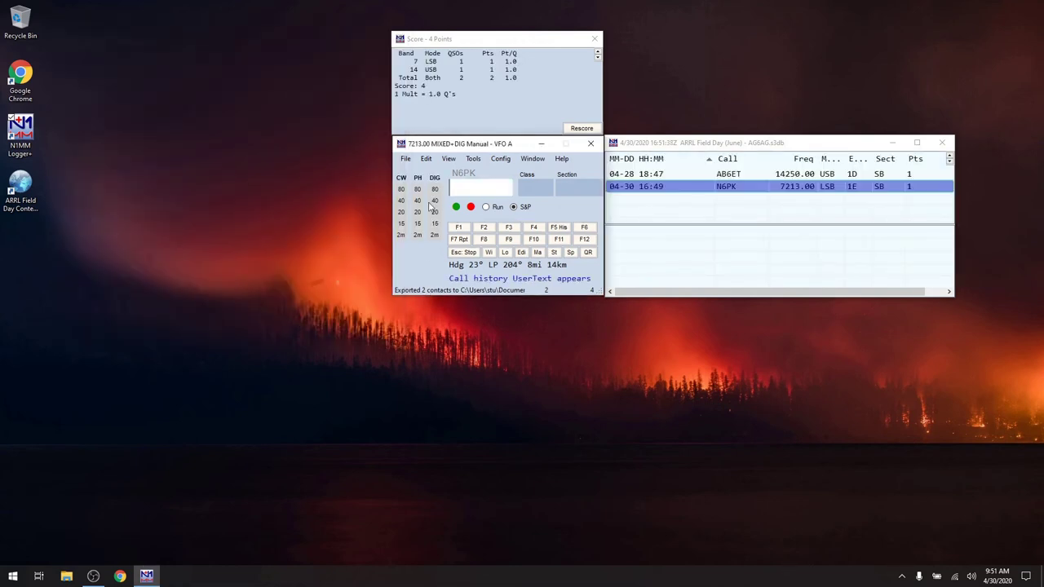
- Generate the Cabrillo file with sent exchange 2E SB, accept the entry category, and save it as AG6AG in the ExportFiles folder
click(405, 159)
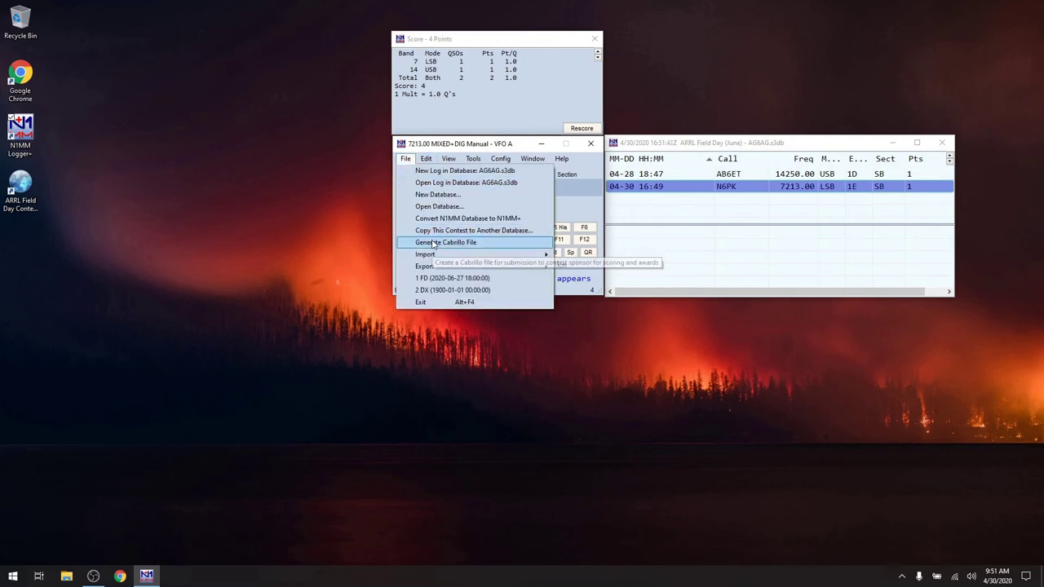
click(433, 243)
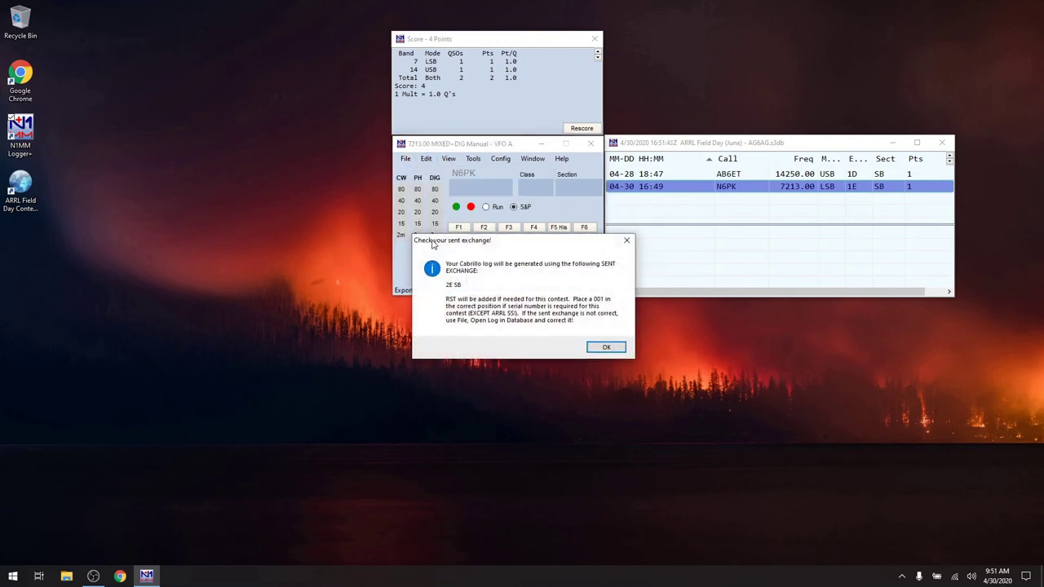
click(605, 349)
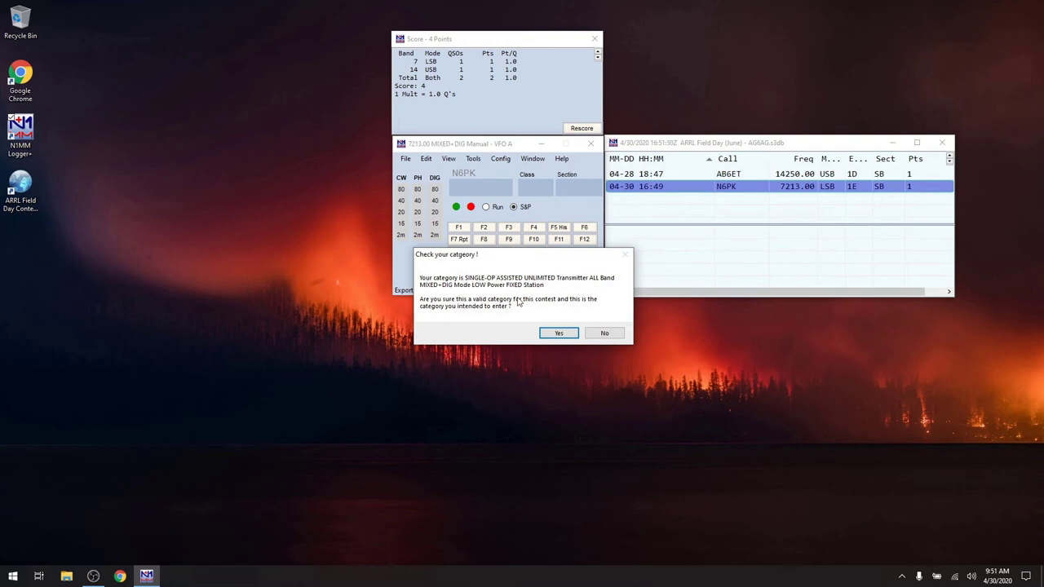
click(557, 333)
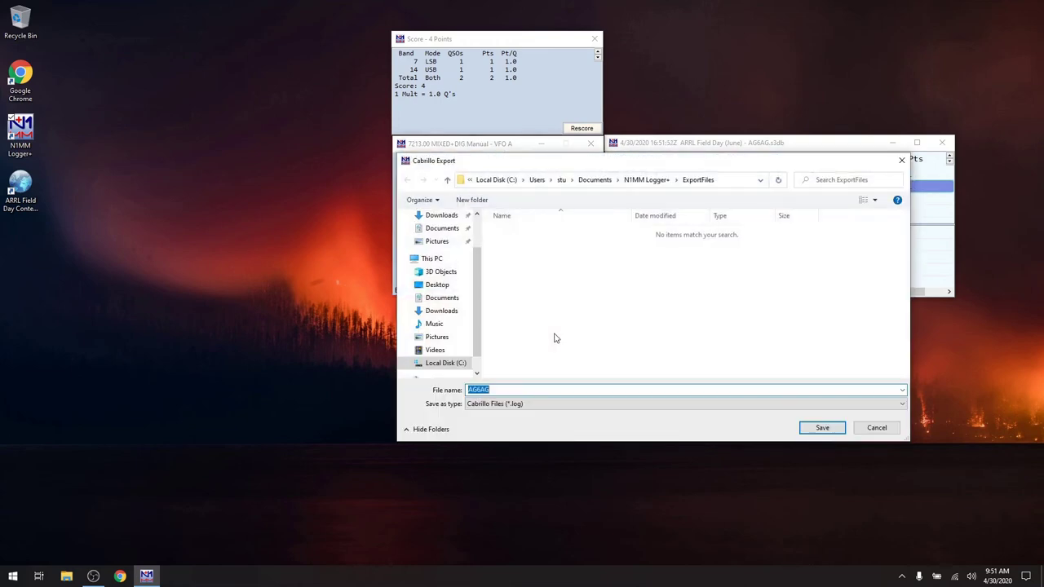
click(820, 431)
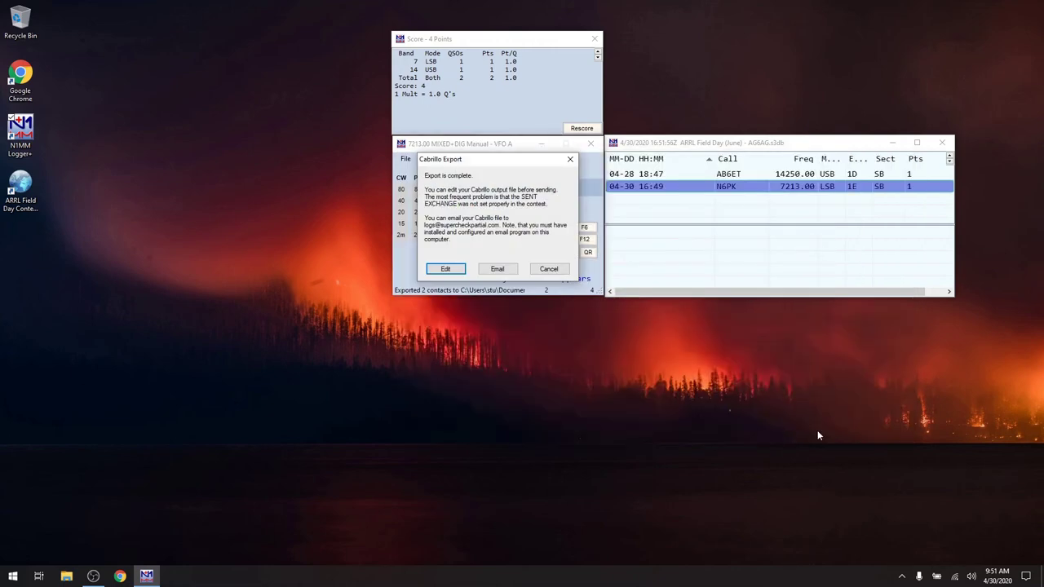
- Open the exported Cabrillo file for editing to review its header and contact lines, close it, and exit N1MM Logger+
click(445, 270)
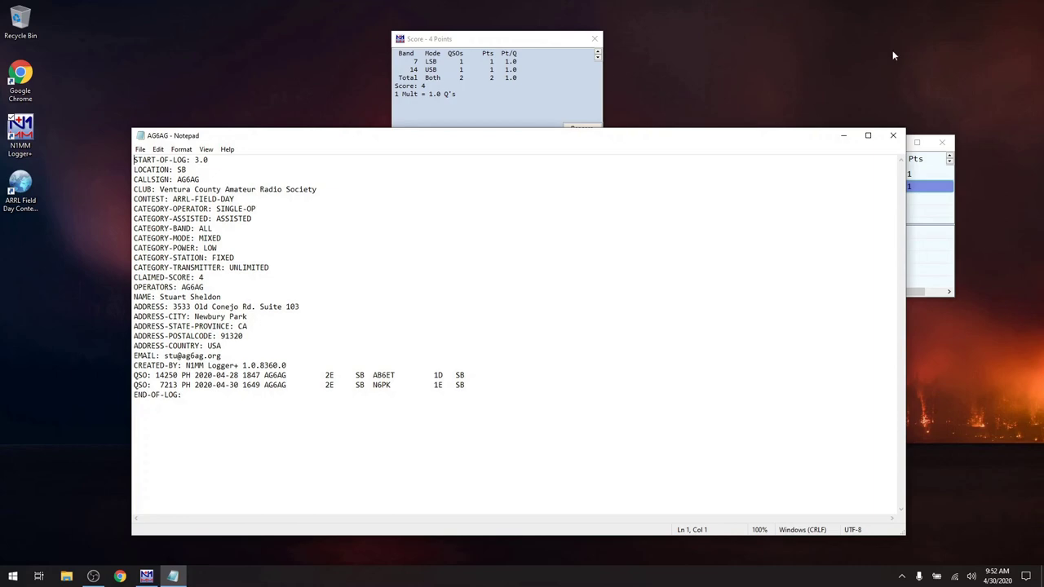
click(893, 135)
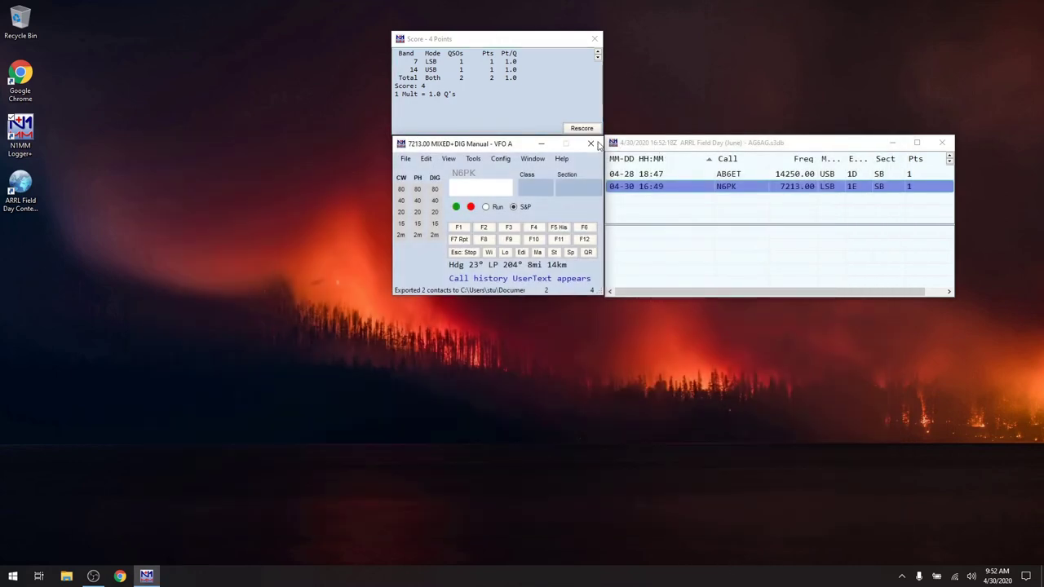
click(593, 146)
- Switch to N3FJP's ARRL Field Day Contest Log unregistered and export ARRL-FIELD-DAY.adi, replacing the existing file and keeping PH mapped to SSB
click(65, 66)
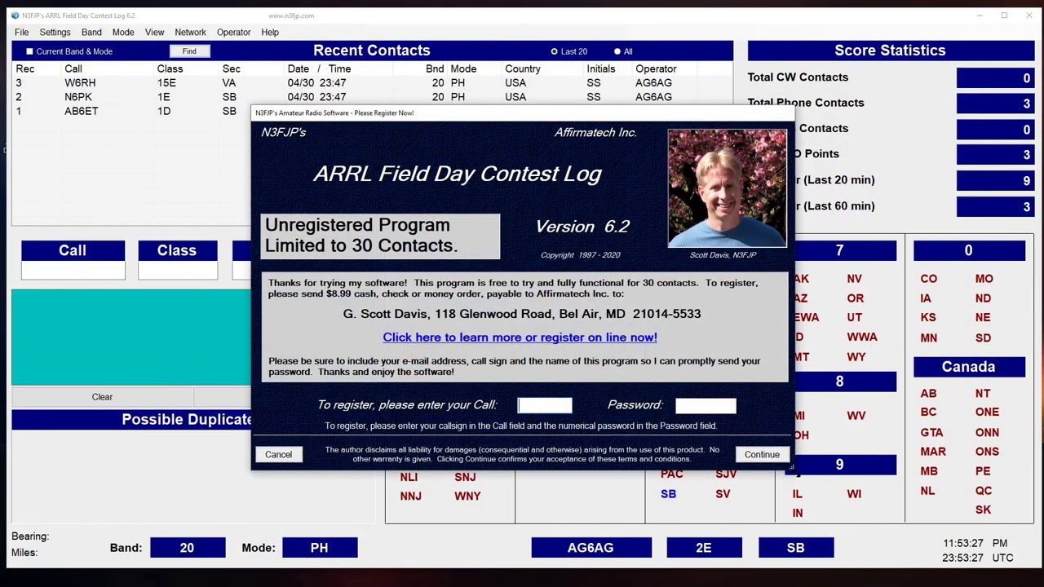
click(766, 456)
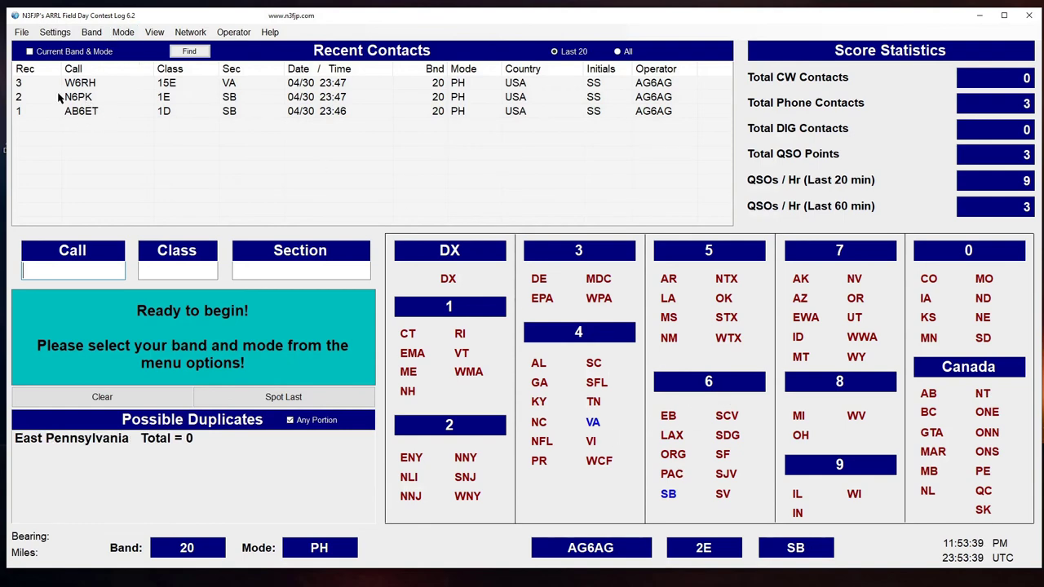
click(22, 32)
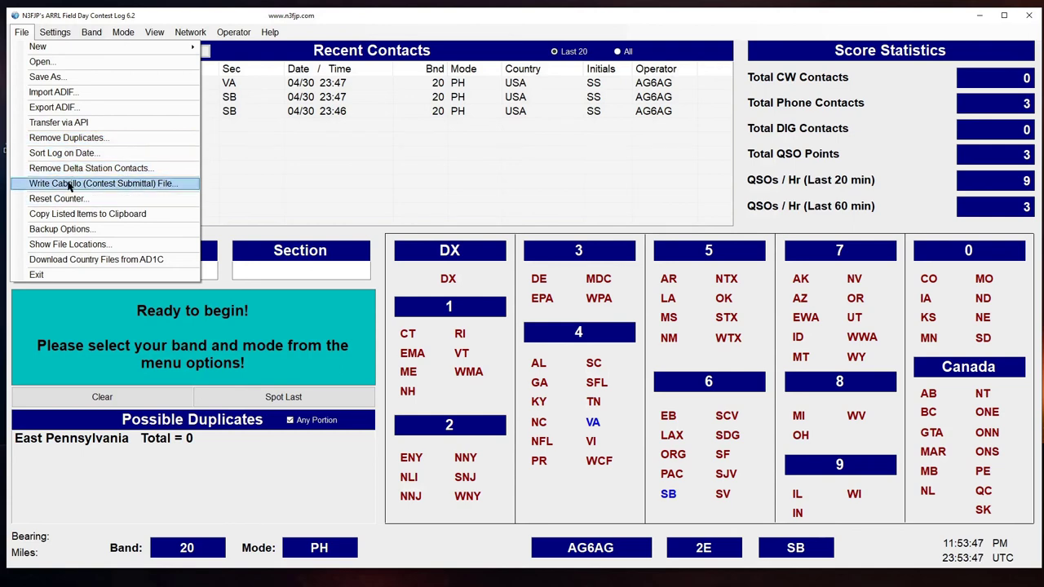
click(55, 107)
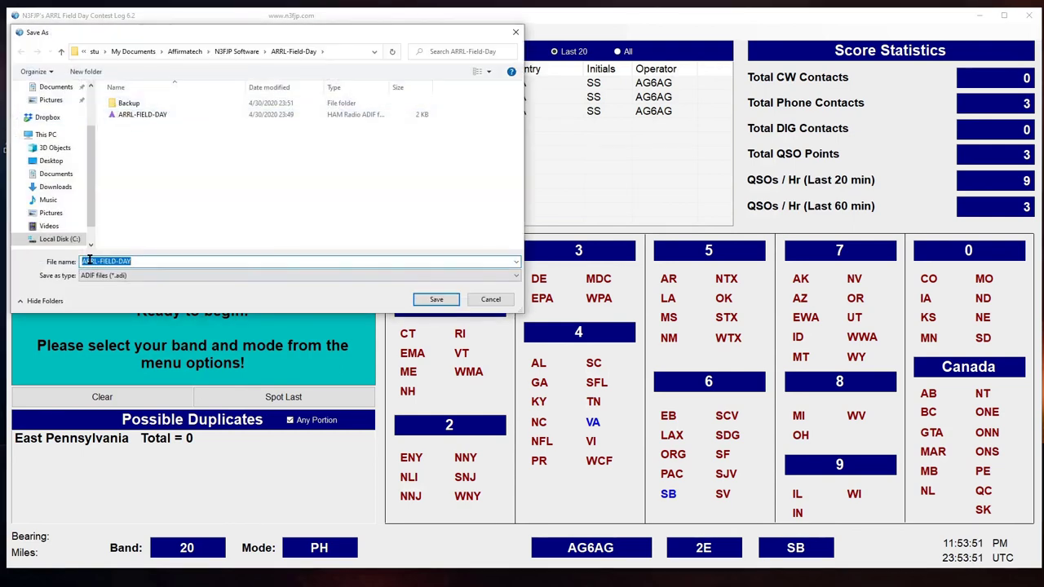
click(432, 300)
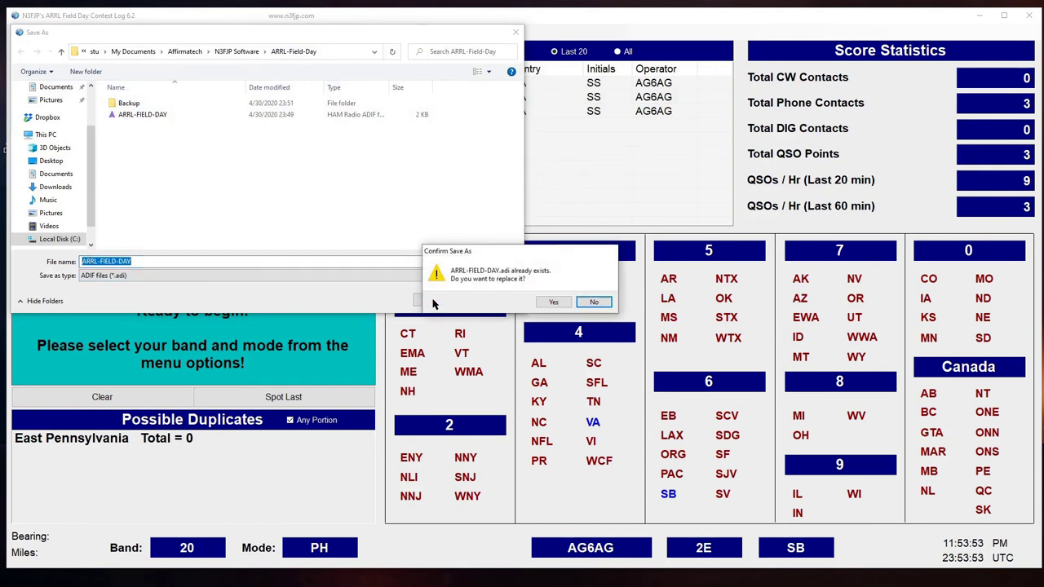
click(553, 303)
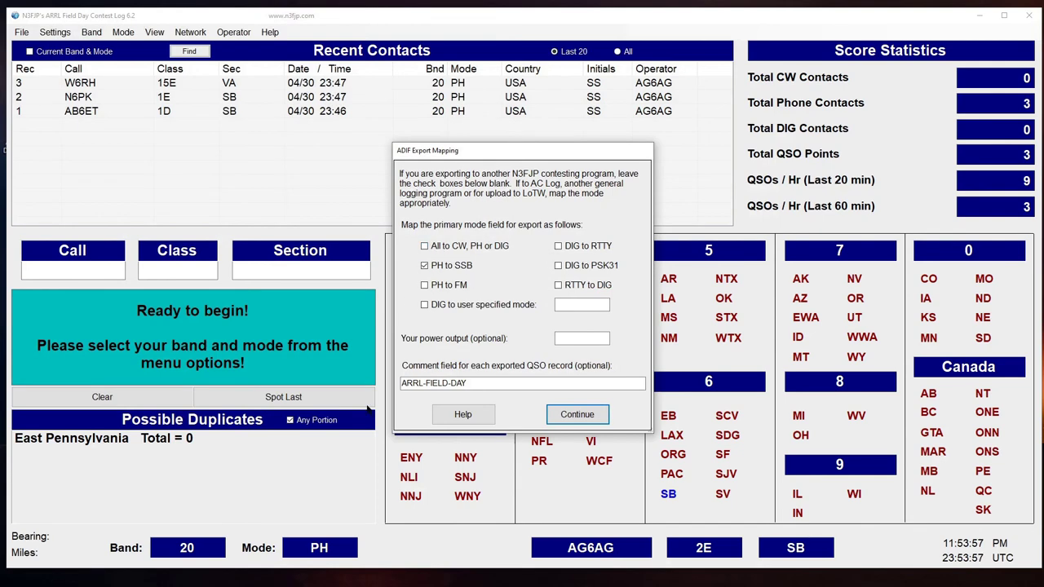
click(560, 420)
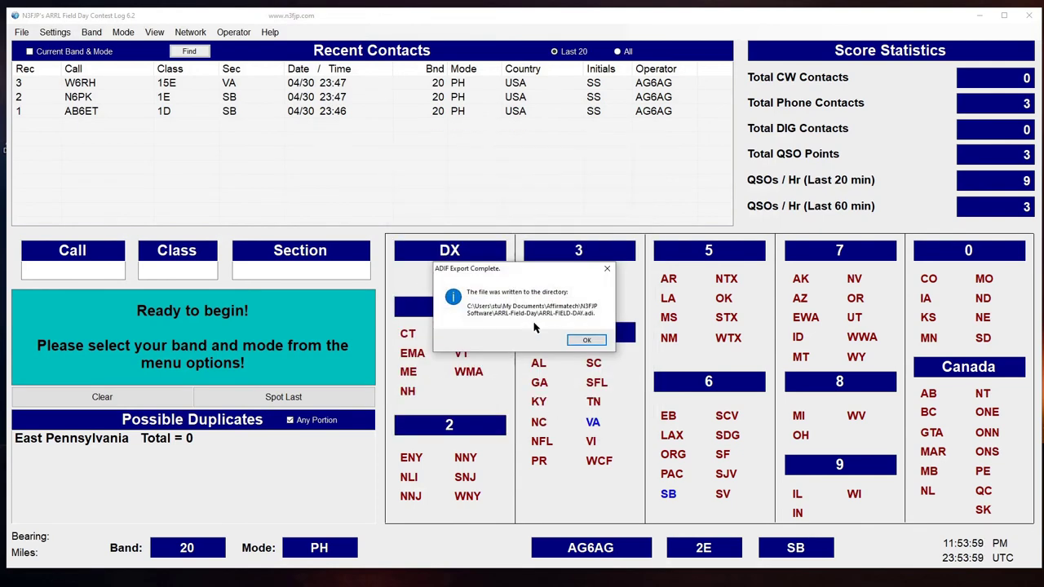
click(584, 341)
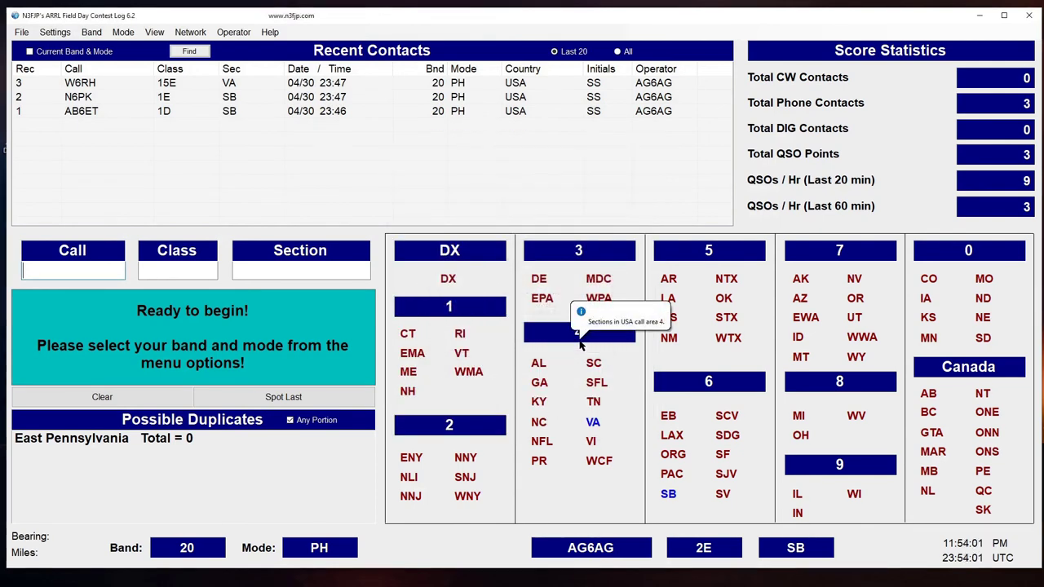
- Open the Field Day submittal form, start writing the Cabrillo log file, and acknowledge the submission notice
click(21, 32)
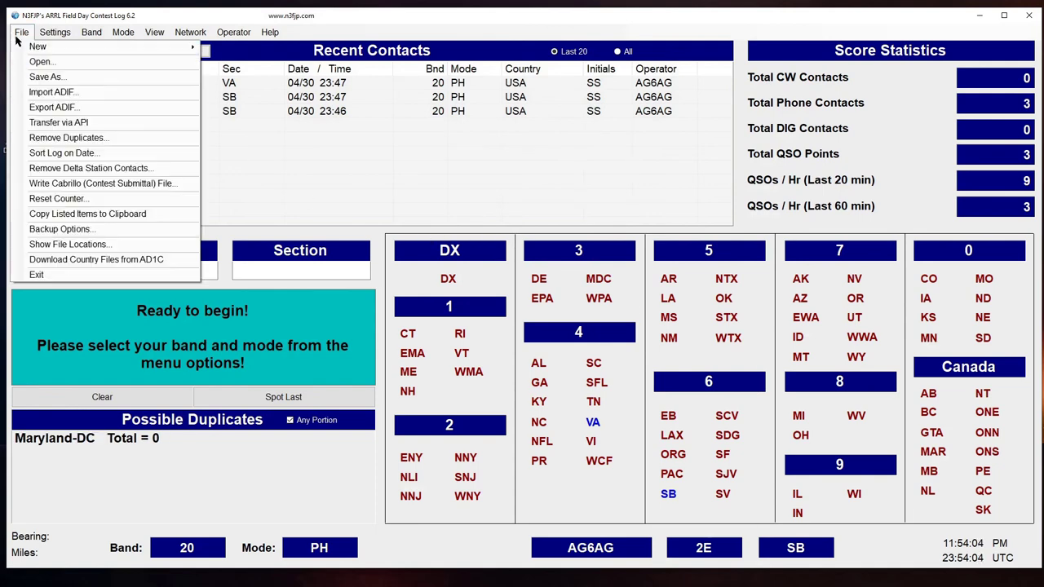
click(65, 190)
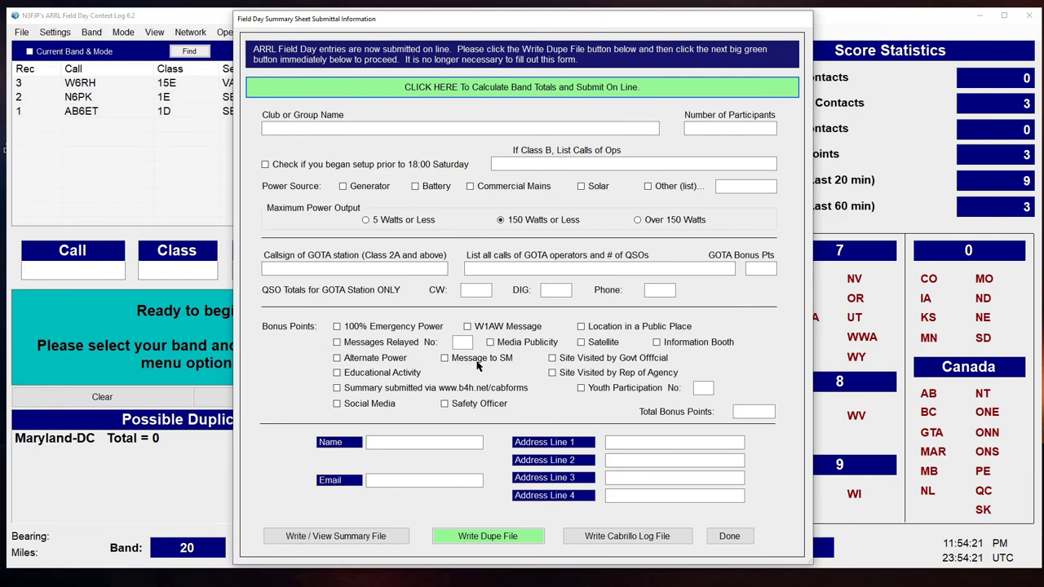
click(490, 267)
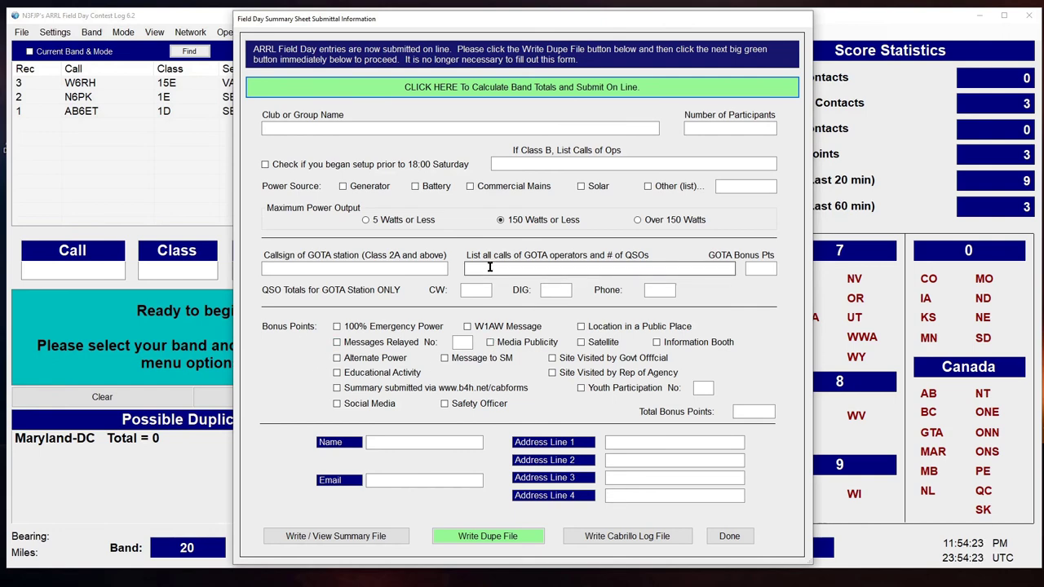
click(490, 539)
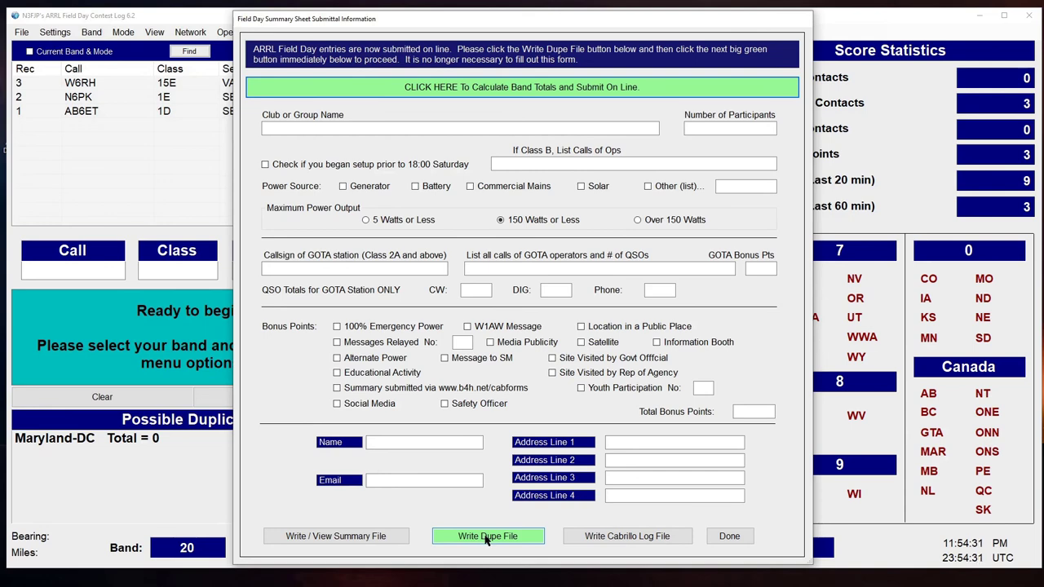
click(624, 538)
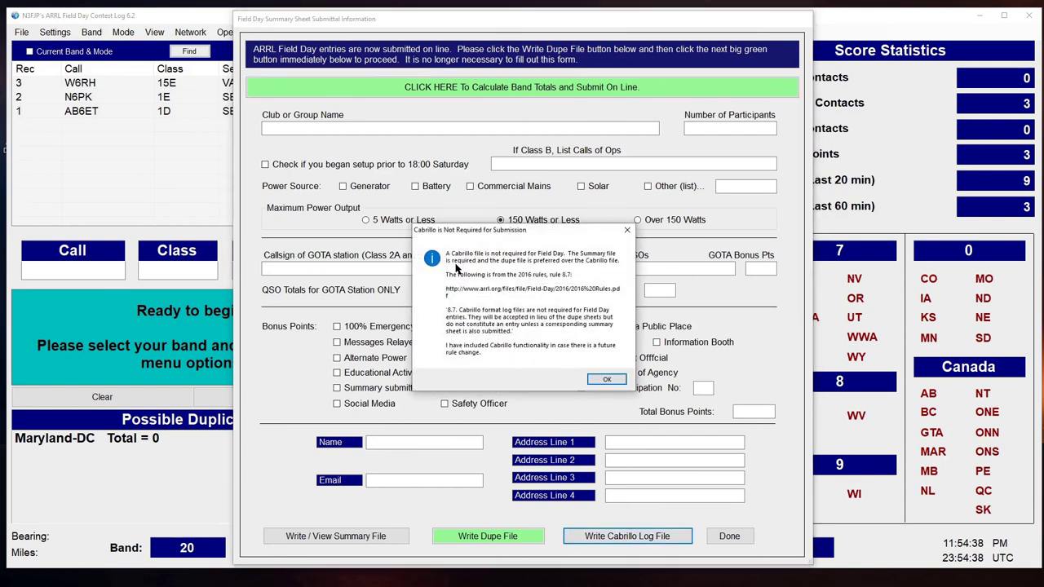
click(605, 381)
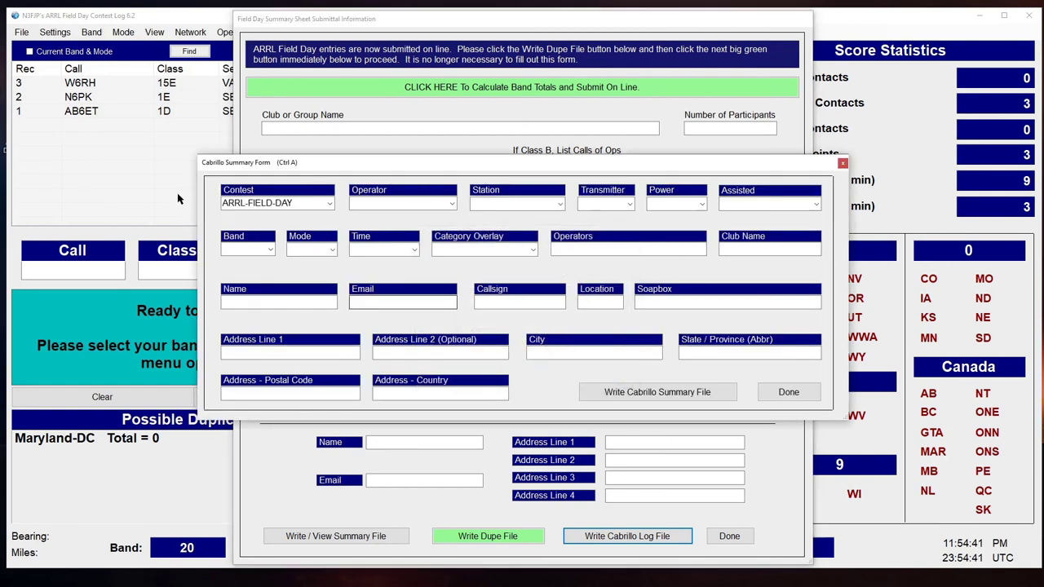
- Examine the available choices for operator, station, transmitter, power, assisted, band and mode in the Cabrillo summary form
click(454, 204)
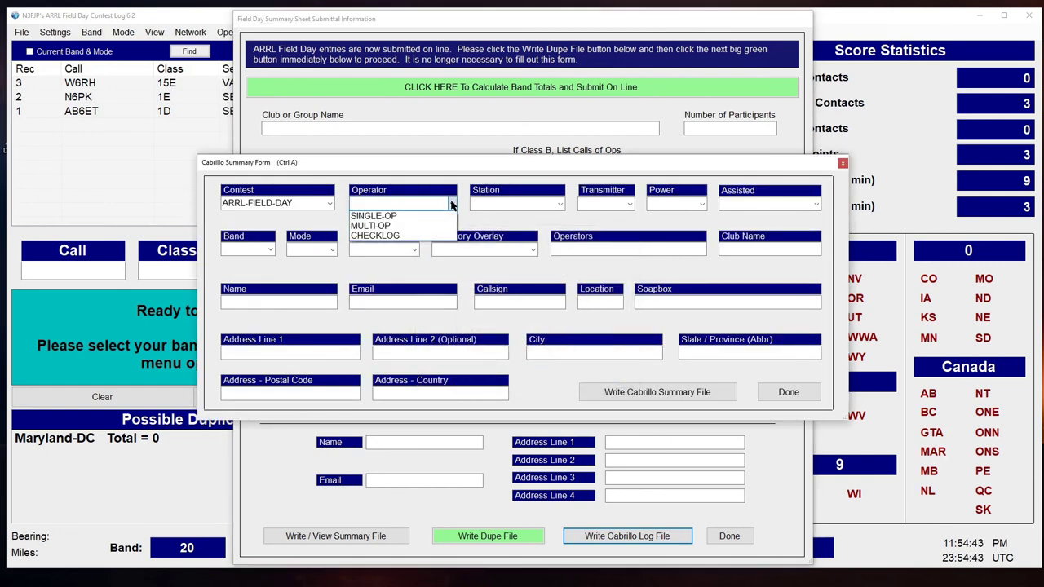
click(453, 204)
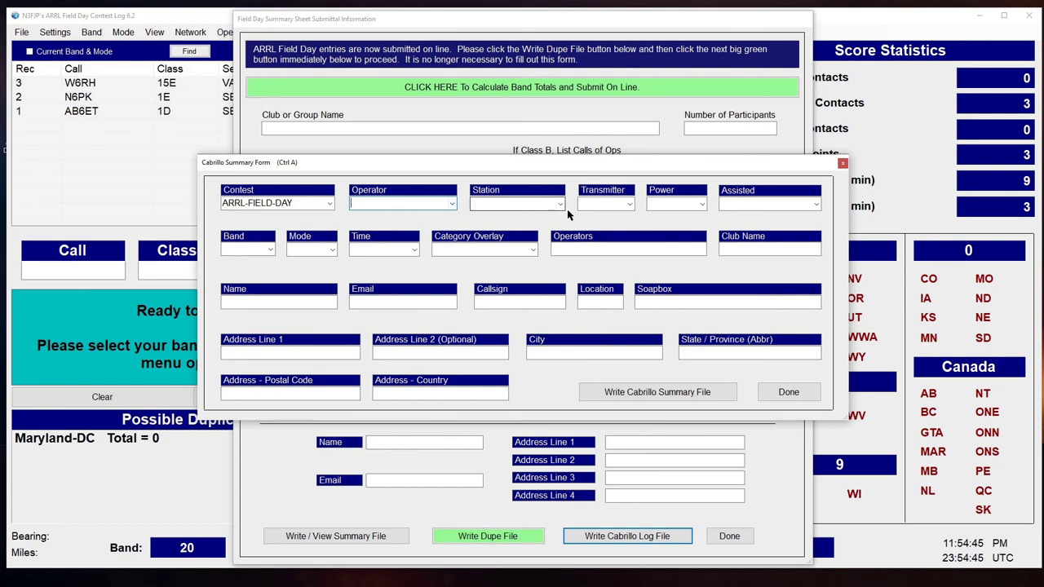
click(561, 204)
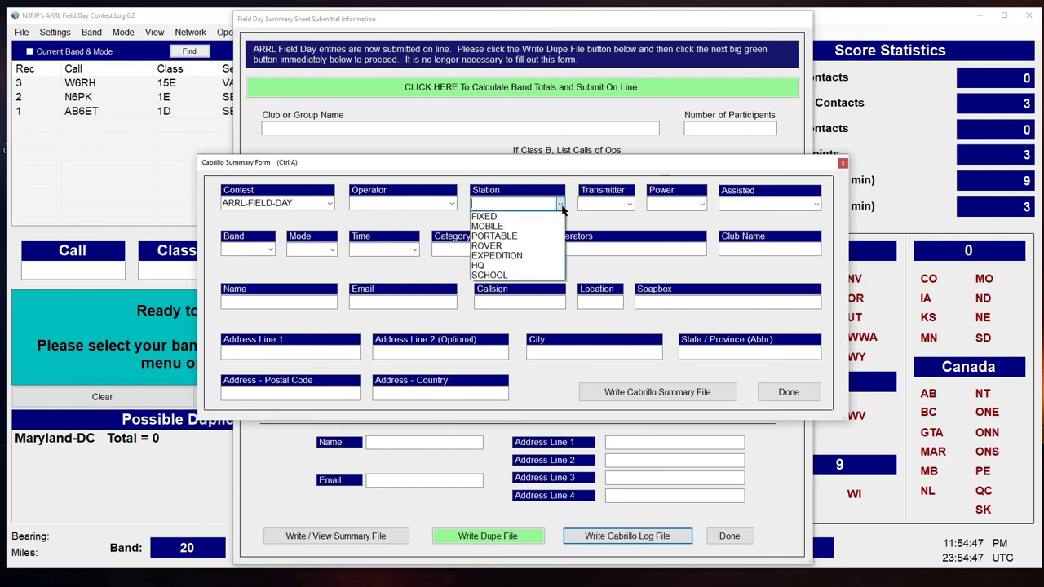
click(560, 206)
click(630, 205)
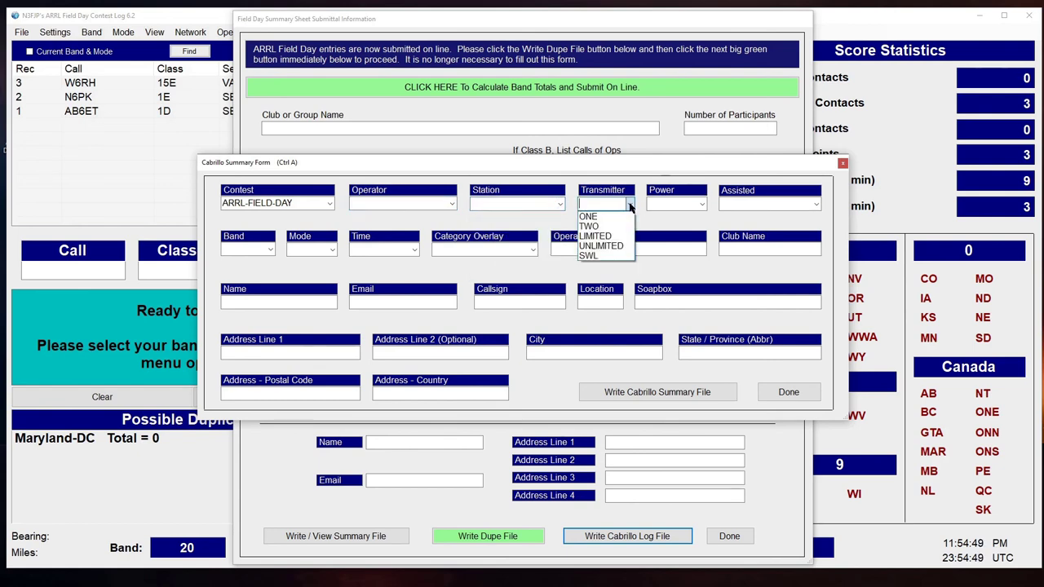
click(629, 205)
click(701, 205)
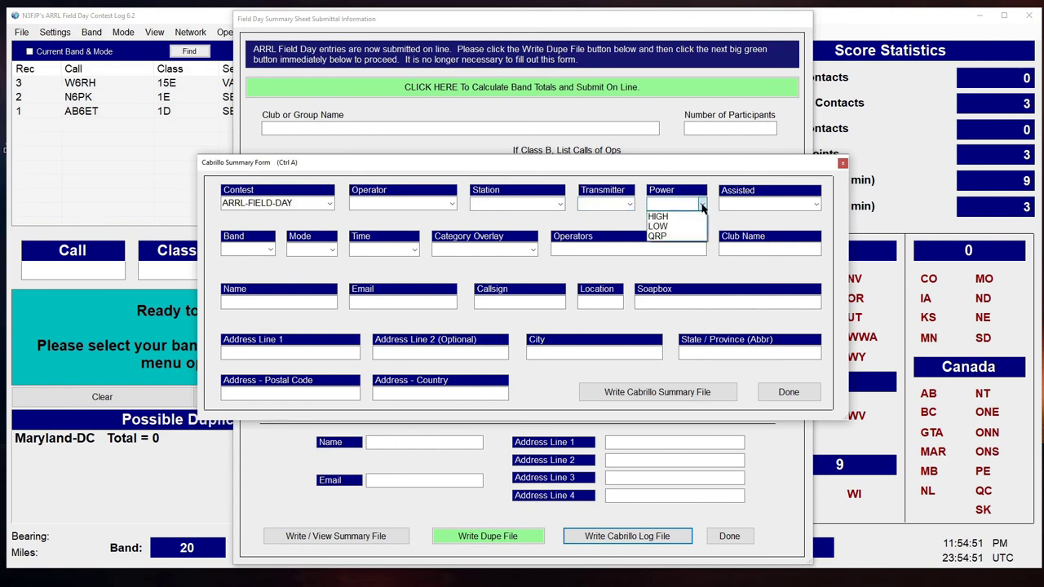
click(702, 205)
click(815, 204)
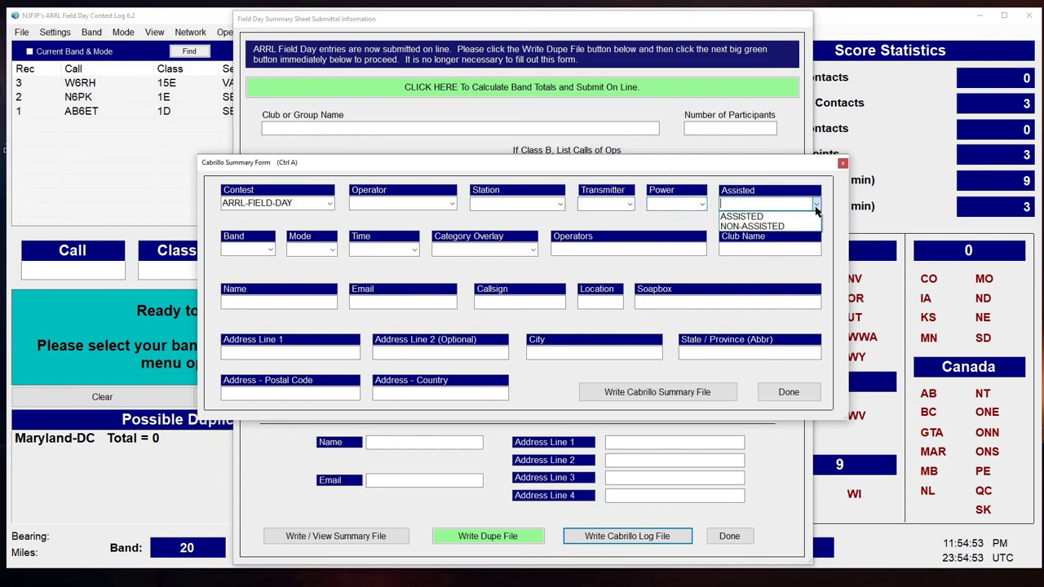
click(816, 209)
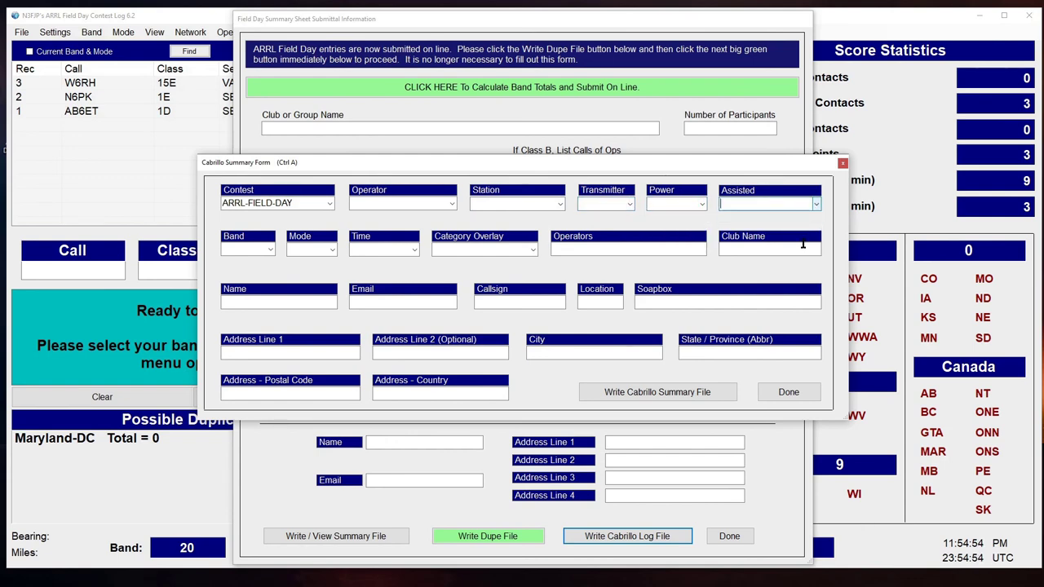
click(267, 250)
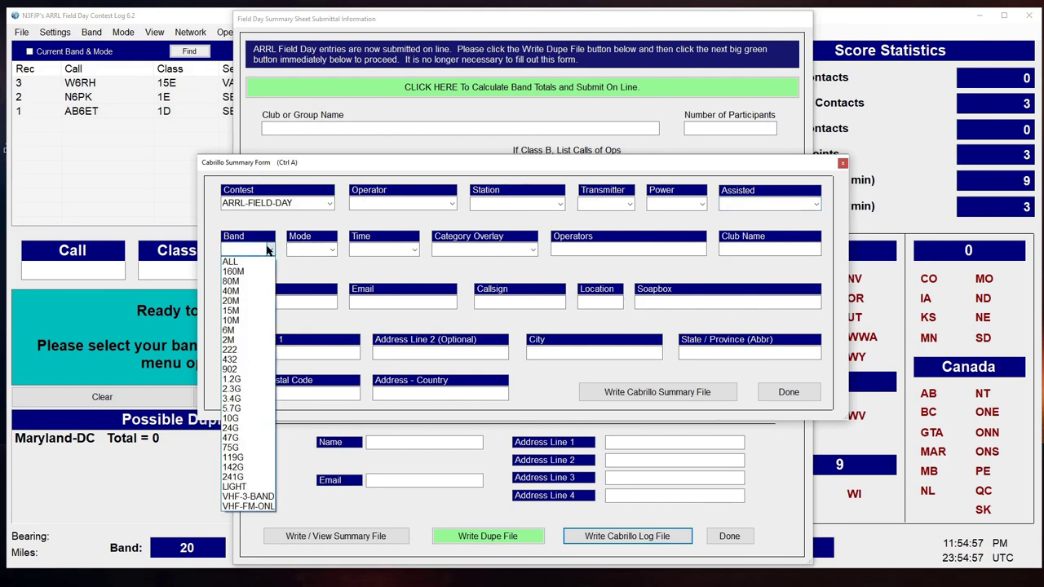
click(269, 250)
click(331, 250)
click(331, 253)
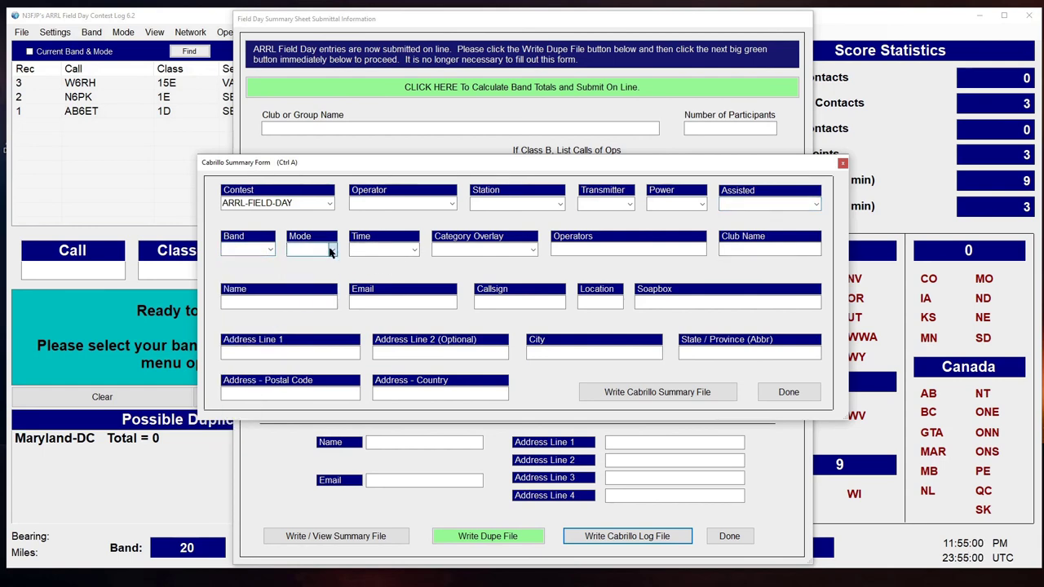
- Write the Cabrillo summary file as AG6AG in the ARRL-Field-Day folder, replacing the existing AG6AG.log
click(645, 393)
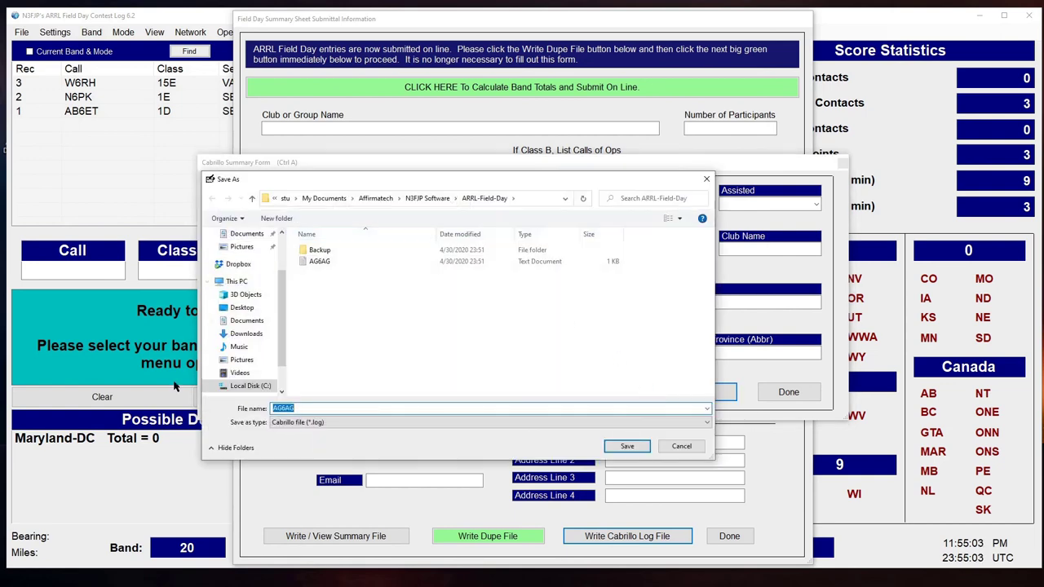
click(633, 447)
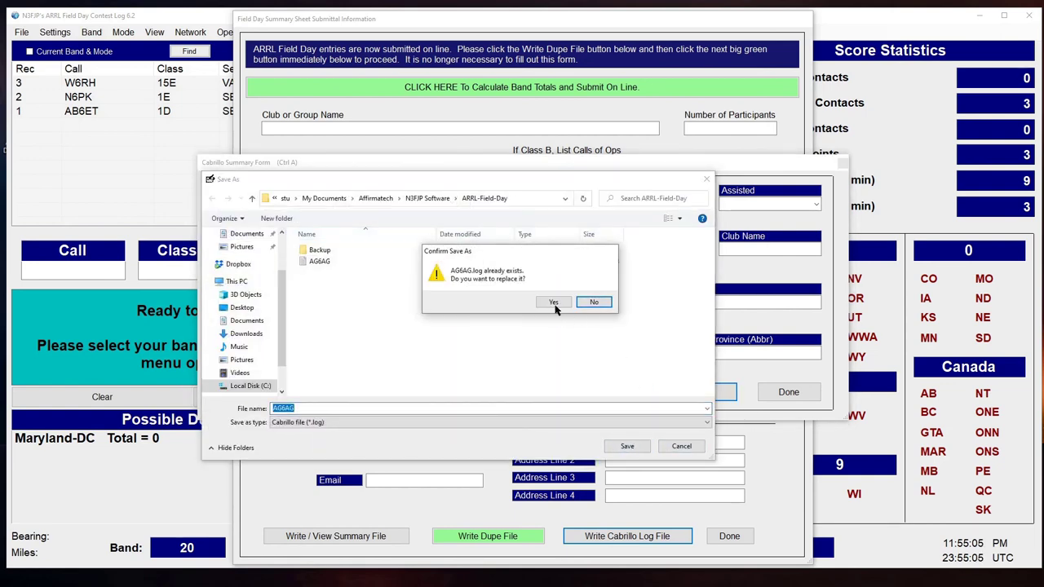
click(554, 301)
click(561, 386)
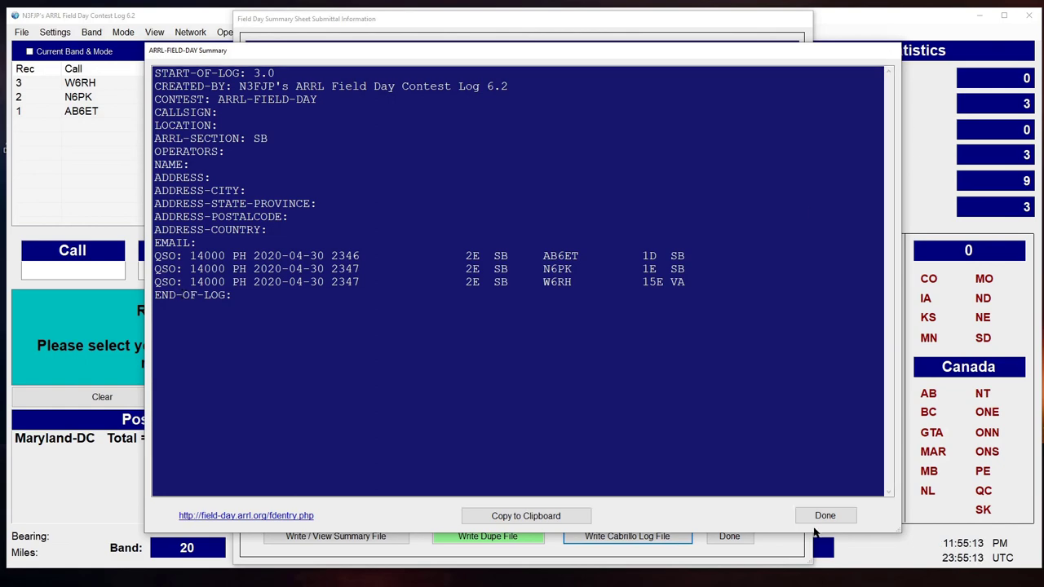
- Close the generated Cabrillo summary and both submittal forms, and exit the contest log
click(820, 520)
click(611, 346)
click(788, 392)
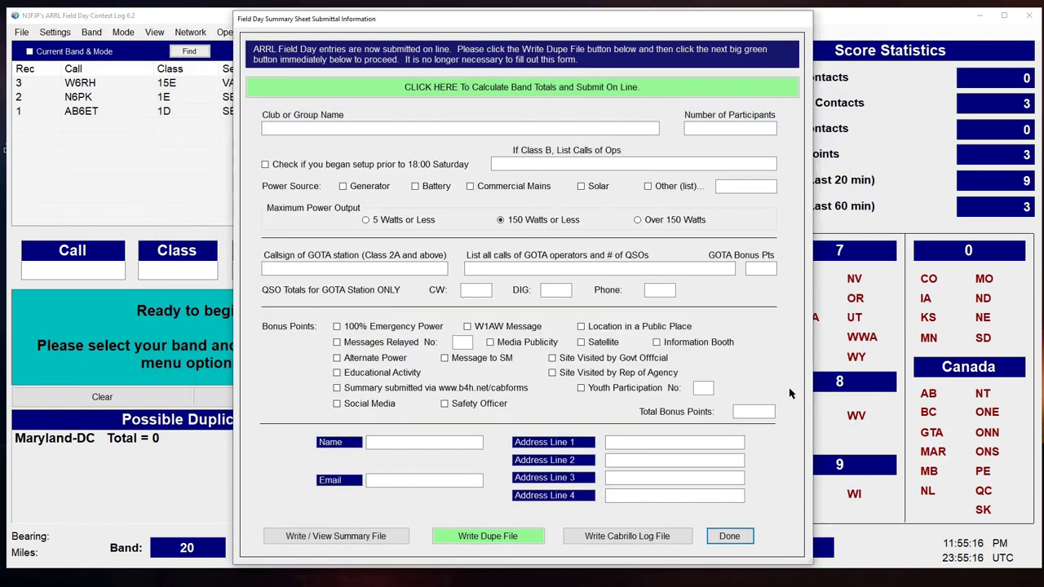
click(730, 536)
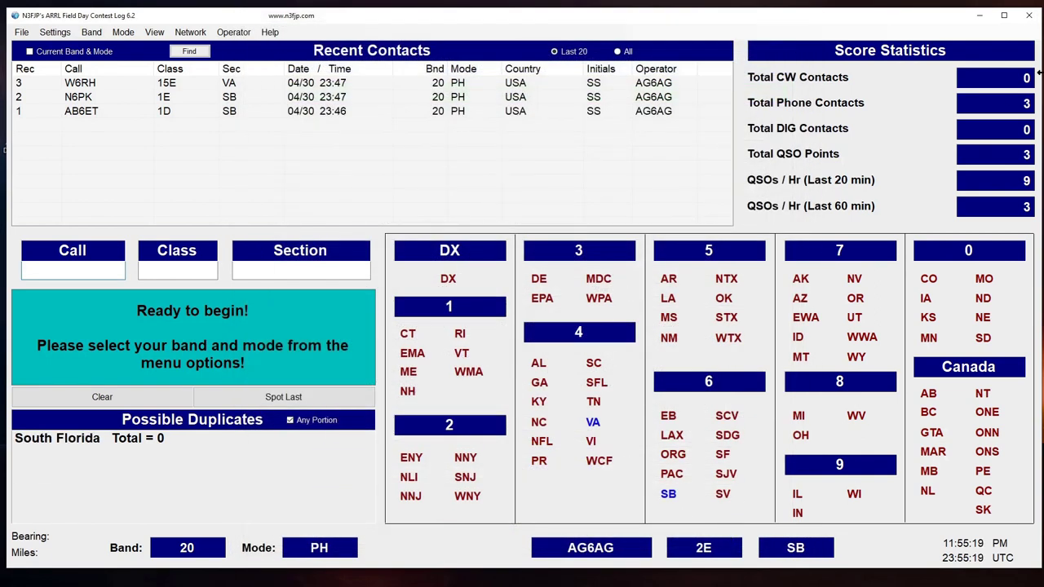
click(1029, 15)
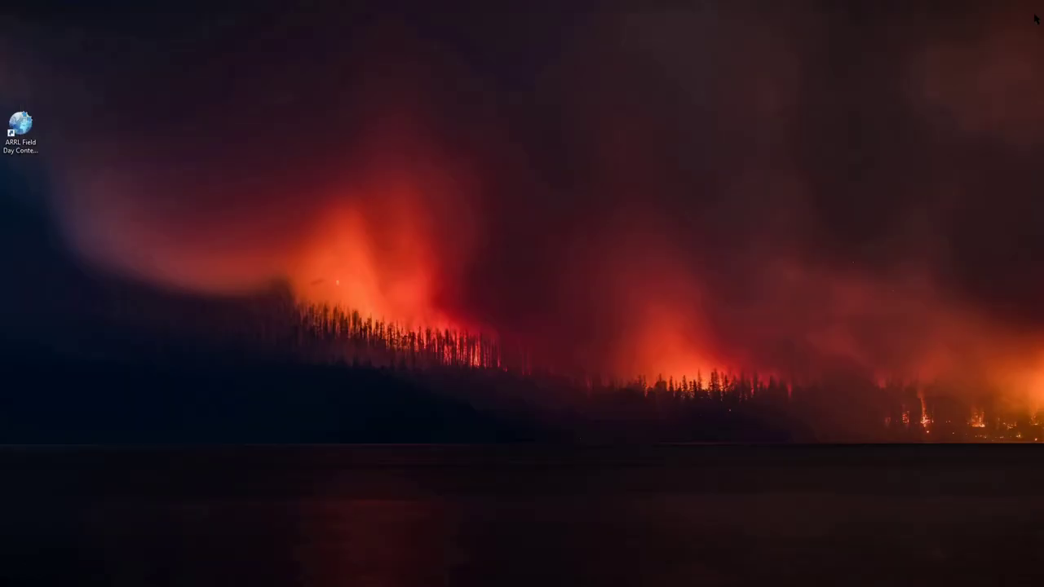